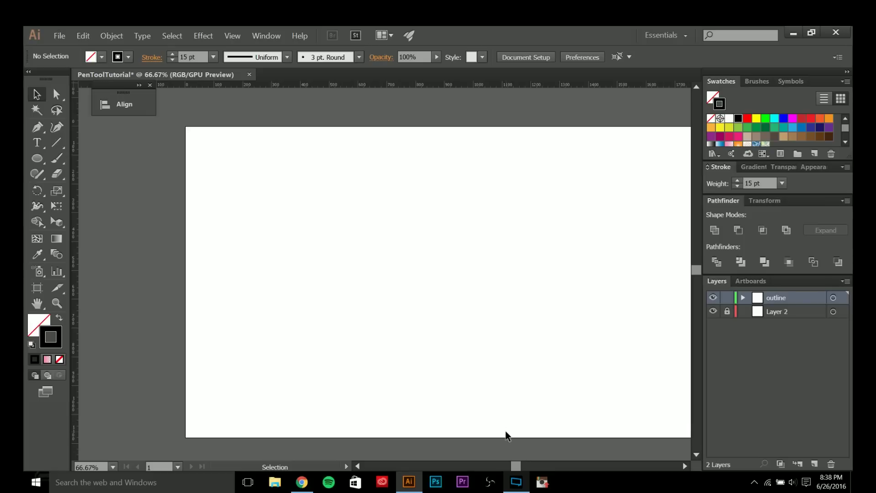
- Draw a closed, straight-sided shape with seven corners using the Pen tool and deselect it
{"action": "key", "text": "p"}
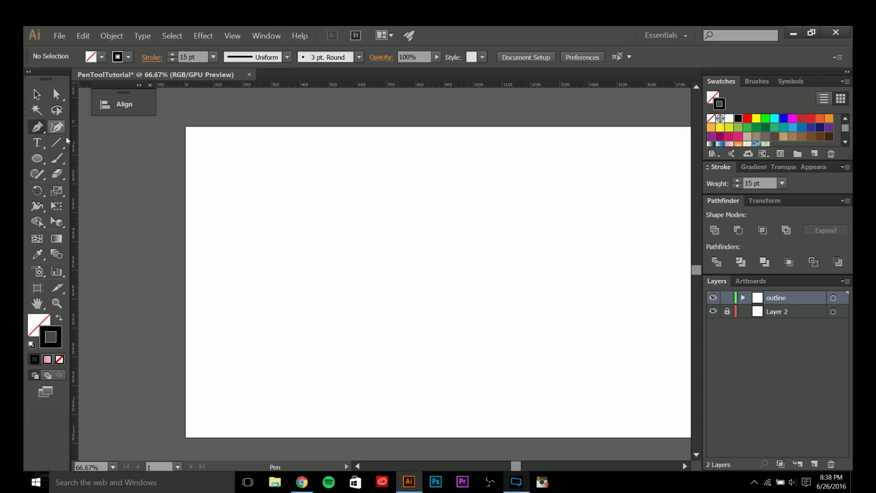
{"action": "left_click", "coordinate": [334, 204]}
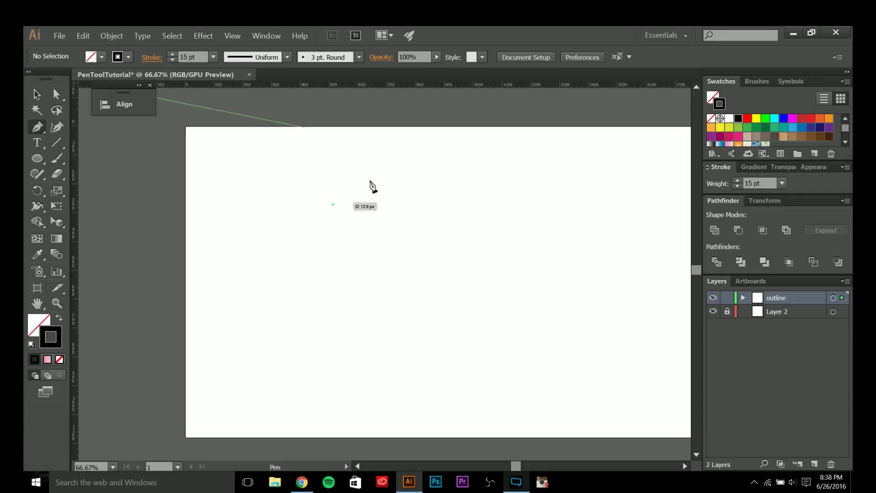
{"action": "left_click", "coordinate": [396, 162]}
{"action": "left_click", "coordinate": [483, 198]}
{"action": "left_click", "coordinate": [505, 274]}
{"action": "left_click", "coordinate": [440, 348]}
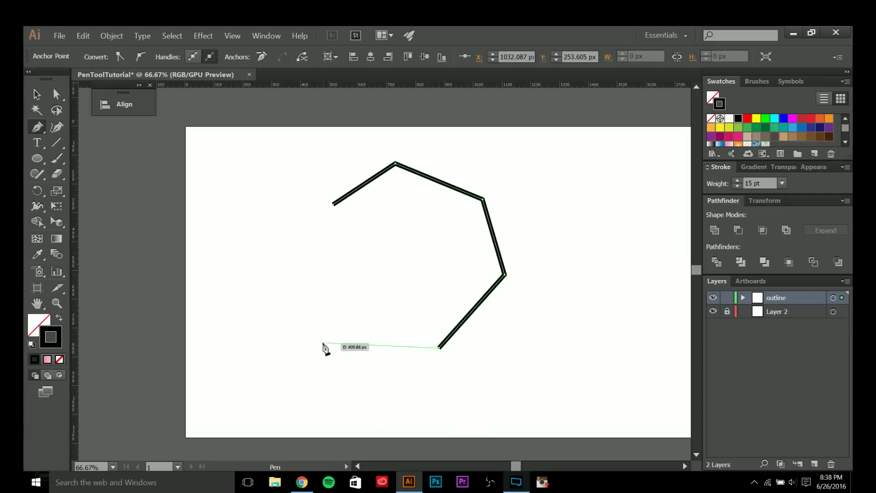
{"action": "left_click", "coordinate": [324, 342]}
{"action": "left_click", "coordinate": [294, 281]}
{"action": "left_click", "coordinate": [333, 204]}
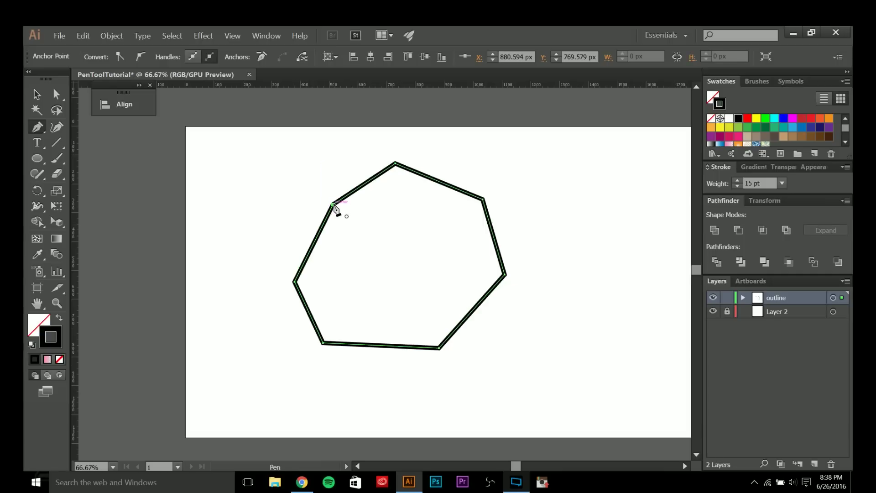
{"action": "key", "text": "a"}
{"action": "left_click", "coordinate": [577, 213]}
{"action": "key", "text": "v"}
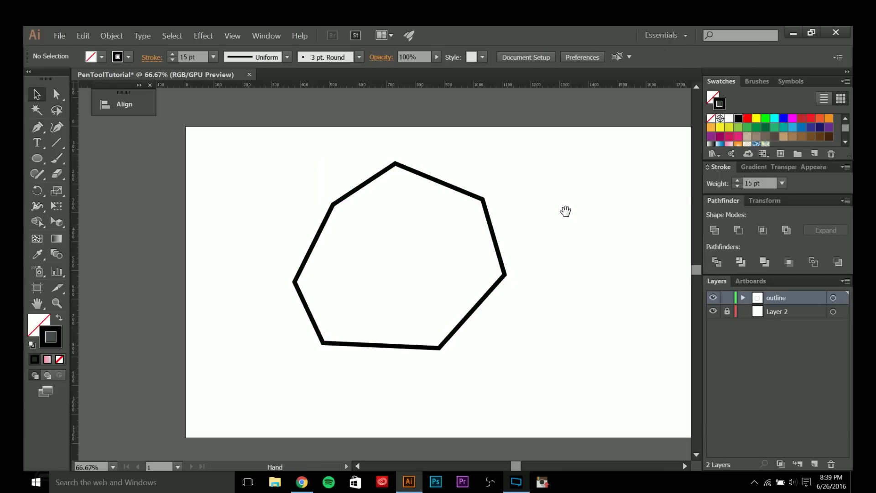
- Add extra anchor points along the edges of the seven-sided shape with the Add Anchor Point tool, and deselect it
{"action": "left_click_drag", "start_coordinate": [565, 210], "coordinate": [558, 245]}
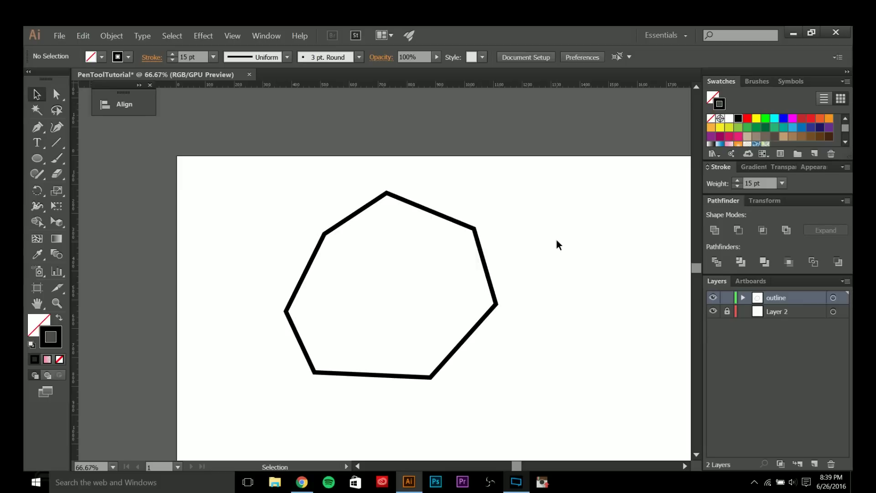
{"action": "key", "text": "plus"}
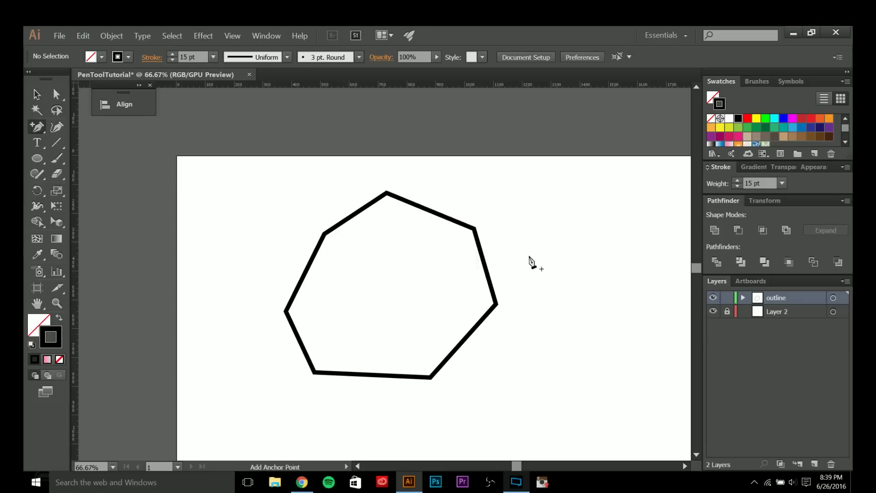
{"action": "left_click", "coordinate": [432, 211]}
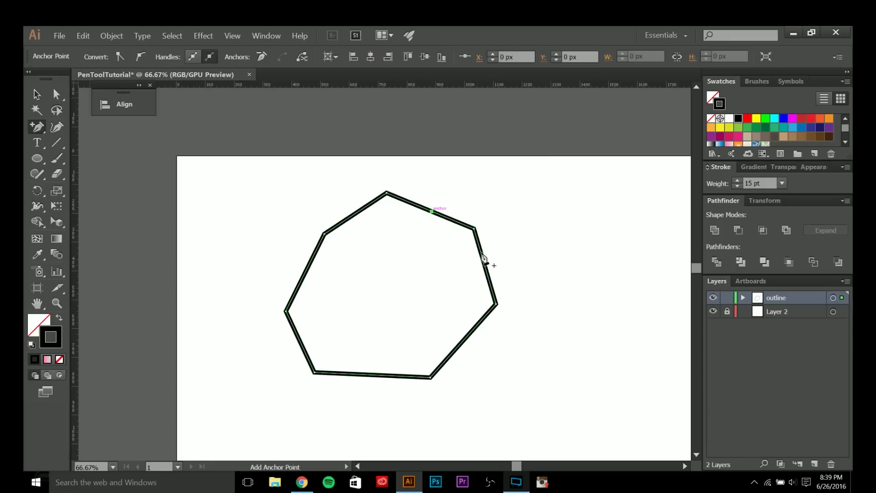
{"action": "left_click", "coordinate": [486, 315]}
{"action": "left_click", "coordinate": [454, 352]}
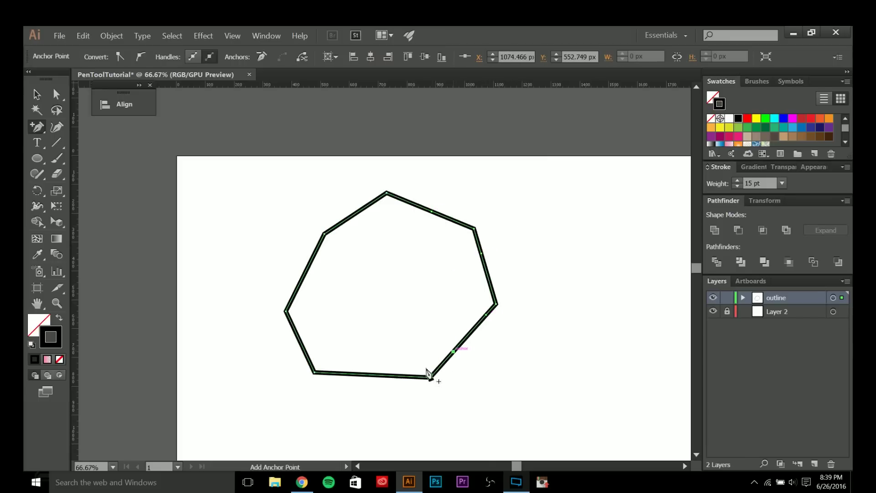
{"action": "left_click", "coordinate": [384, 375]}
{"action": "left_click", "coordinate": [340, 374]}
{"action": "left_click", "coordinate": [304, 349]}
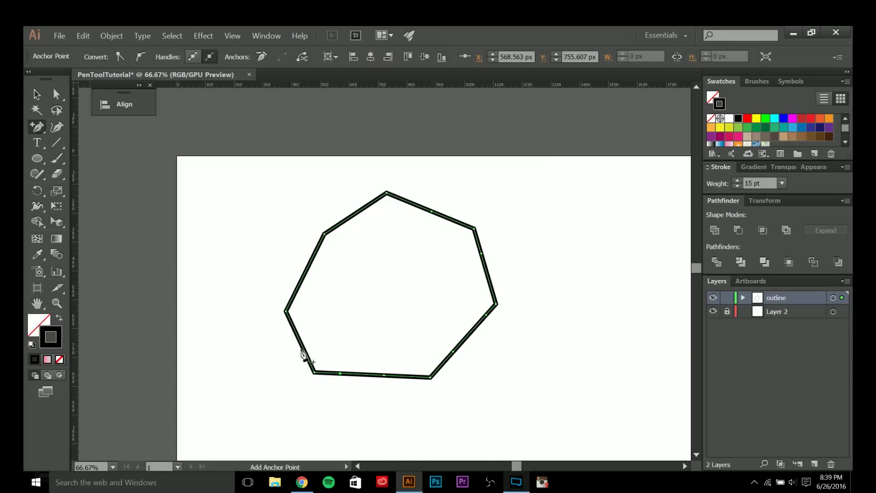
{"action": "left_click", "coordinate": [300, 283]}
{"action": "left_click", "coordinate": [310, 262]}
{"action": "key", "text": "a"}
{"action": "left_click", "coordinate": [572, 220]}
- Remove the anchor points along the shape's upper-right and right edges with the Delete Anchor Point tool, including the two right-hand corners
{"action": "key", "text": "space"}
{"action": "left_click_drag", "start_coordinate": [576, 235], "coordinate": [552, 230]}
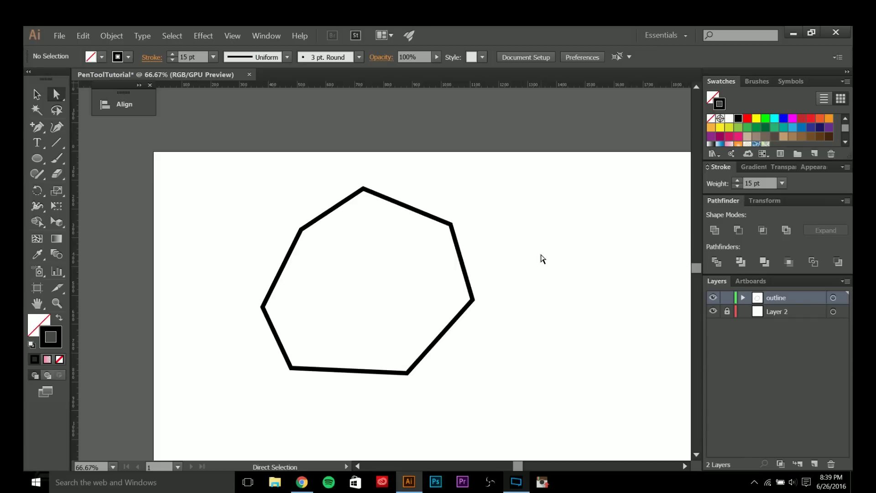
{"action": "key", "text": "minus"}
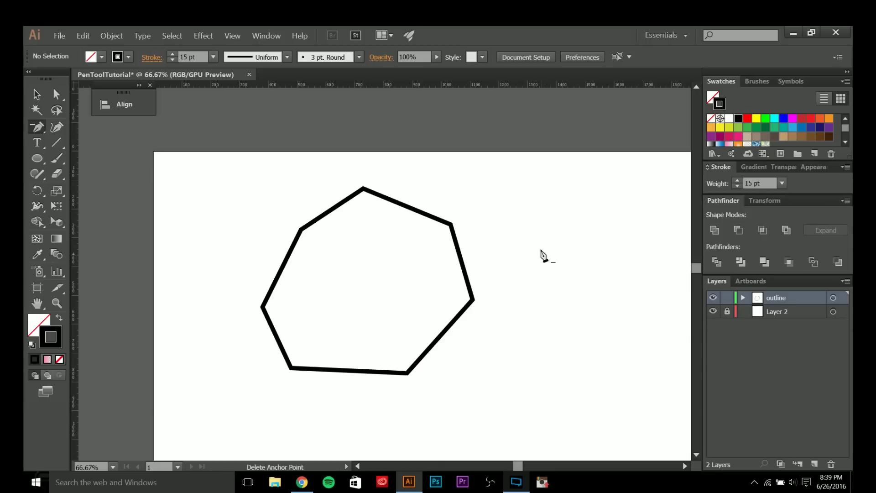
{"action": "key", "text": "a"}
{"action": "left_click_drag", "start_coordinate": [466, 202], "coordinate": [338, 270]}
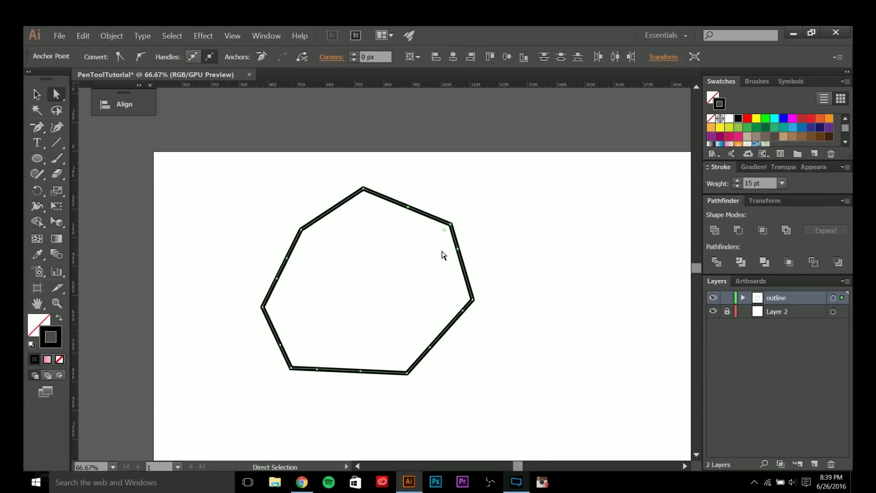
{"action": "key", "text": "minus"}
{"action": "left_click", "coordinate": [458, 249]}
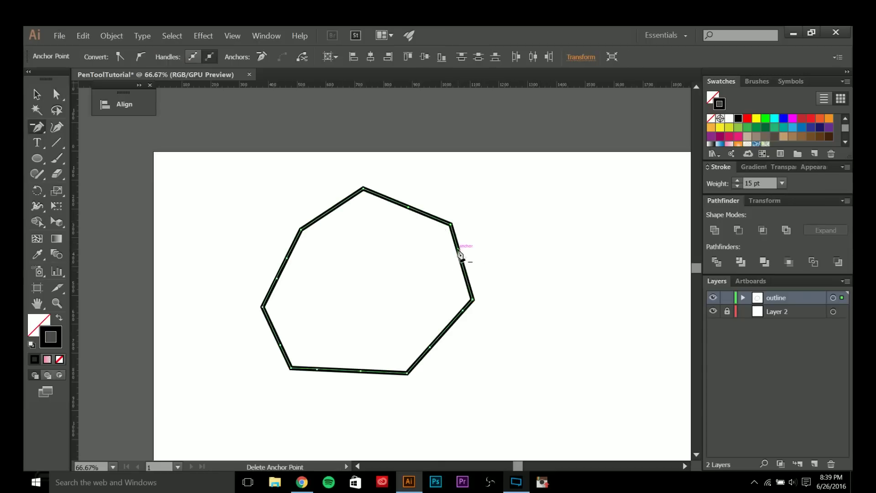
{"action": "left_click", "coordinate": [408, 207]}
{"action": "left_click", "coordinate": [451, 224]}
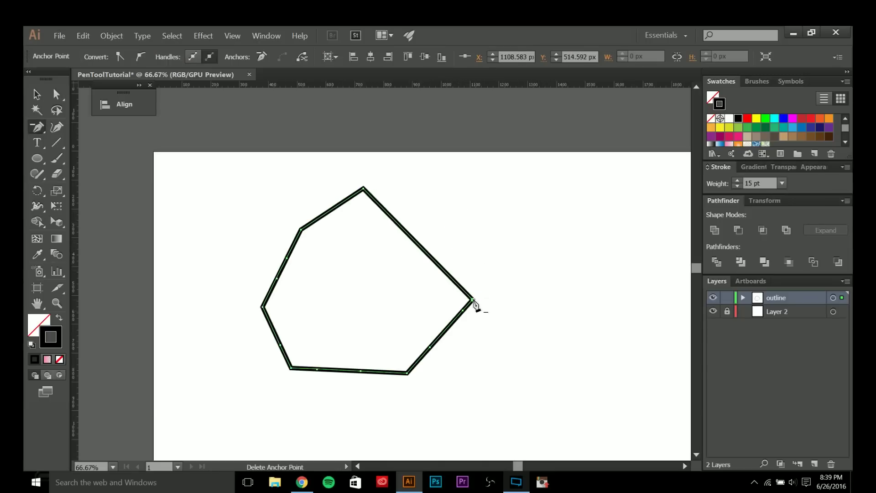
{"action": "left_click", "coordinate": [475, 300]}
{"action": "left_click", "coordinate": [430, 348]}
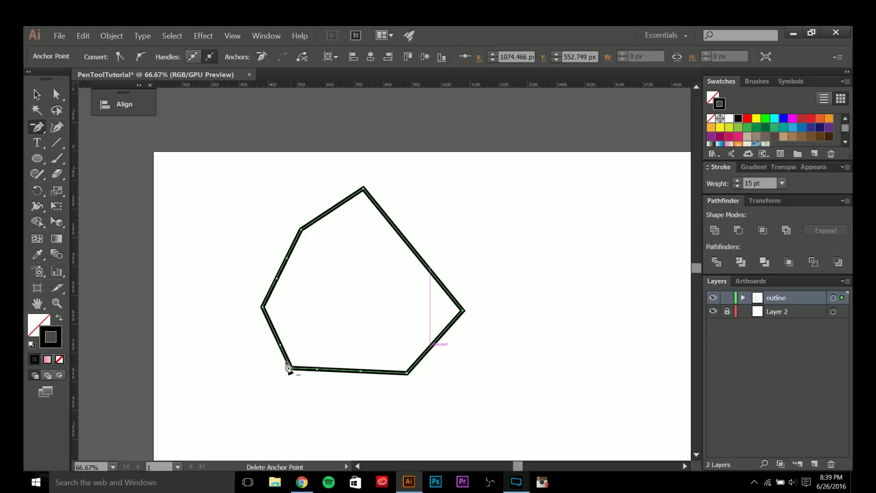
- Delete the surplus anchor points along the shape's left and lower edges to reduce it to a triangle
{"action": "left_click", "coordinate": [263, 306]}
{"action": "left_click", "coordinate": [277, 279]}
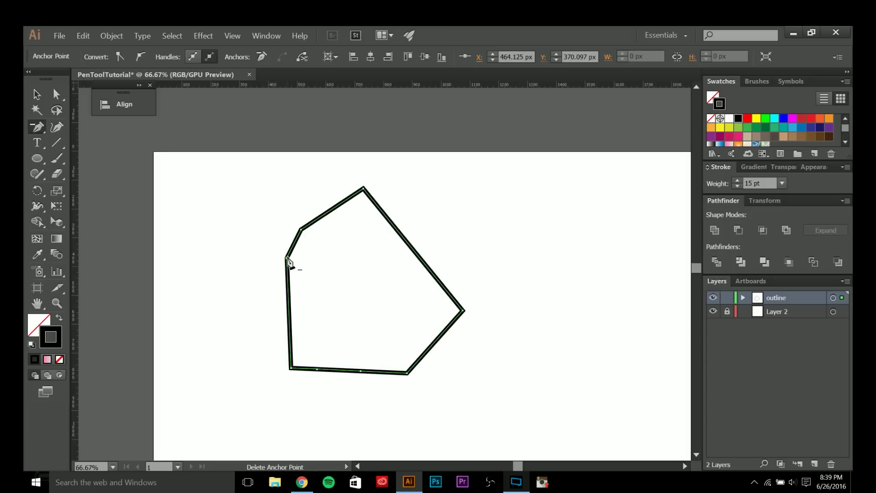
{"action": "left_click", "coordinate": [288, 260]}
{"action": "left_click", "coordinate": [302, 230]}
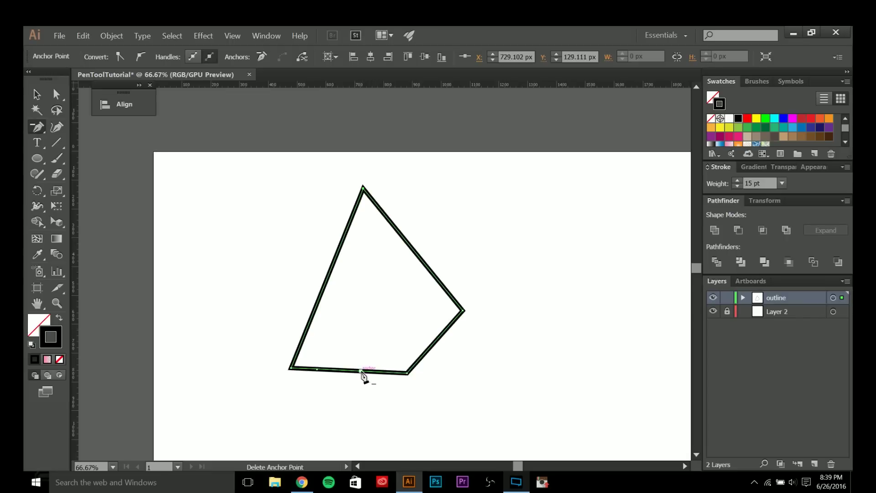
{"action": "left_click", "coordinate": [408, 374]}
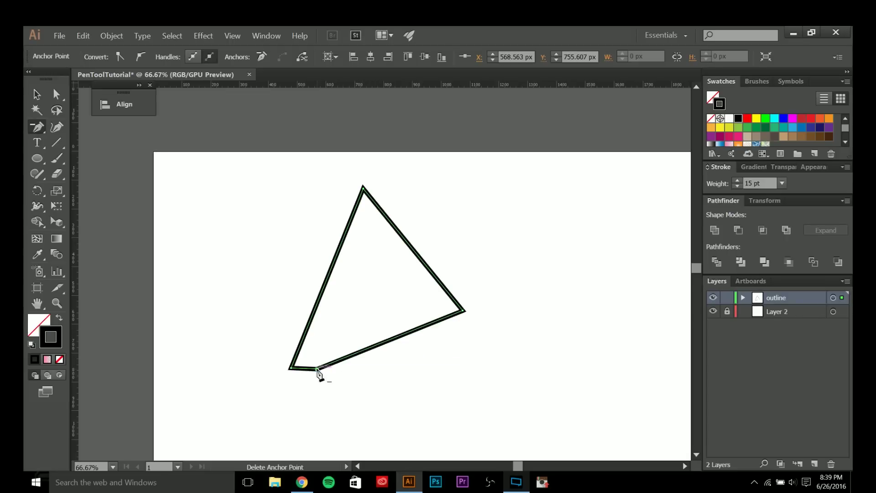
{"action": "left_click", "coordinate": [317, 369]}
{"action": "key", "text": "a"}
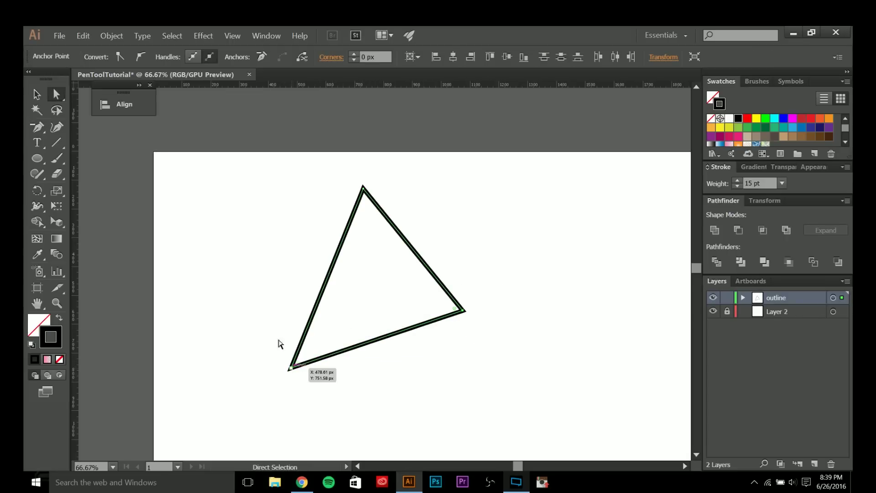
{"action": "key", "text": "shift+F7"}
{"action": "left_click", "coordinate": [271, 125]}
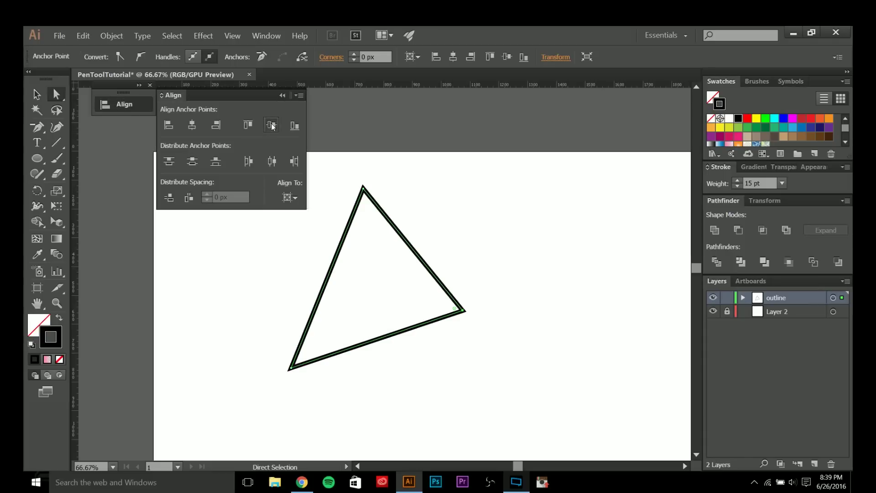
{"action": "left_click", "coordinate": [282, 95]}
- Select the whole triangle and delete it from the artboard
{"action": "left_click", "coordinate": [502, 228]}
{"action": "left_click_drag", "start_coordinate": [513, 230], "coordinate": [483, 227]}
{"action": "key", "text": "v"}
{"action": "left_click_drag", "start_coordinate": [479, 194], "coordinate": [239, 356]}
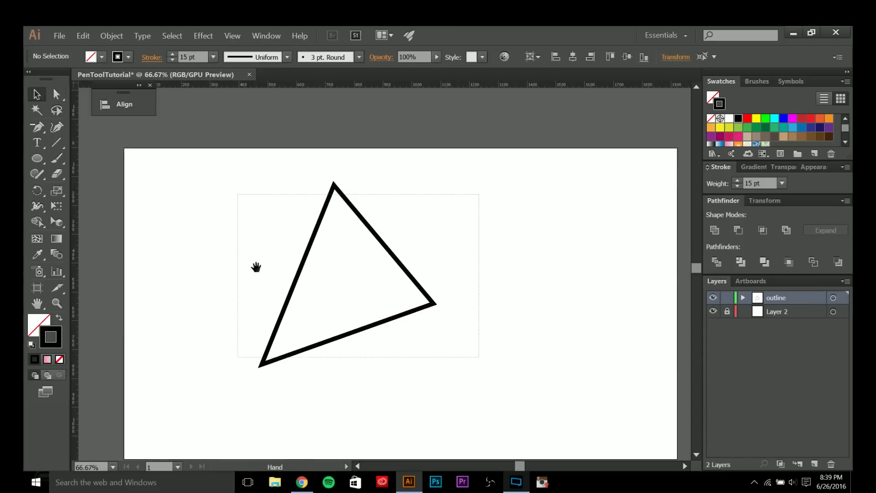
{"action": "left_click_drag", "start_coordinate": [256, 268], "coordinate": [258, 293]}
{"action": "key", "text": "Delete"}
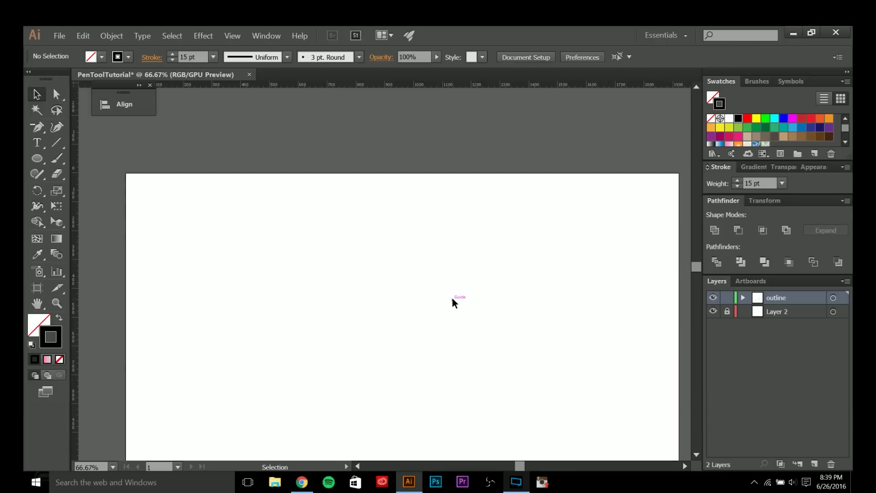
- Draw a square with the Rectangle tool, rotate it 45 degrees into a diamond and deselect it
{"action": "key", "text": "m"}
{"action": "mouse_move", "coordinate": [369, 273]}
{"action": "left_mouse_down"}
{"action": "mouse_move", "coordinate": [417, 321]}
{"action": "mouse_move", "coordinate": [418, 237]}
{"action": "left_mouse_up"}
{"action": "key", "text": "v"}
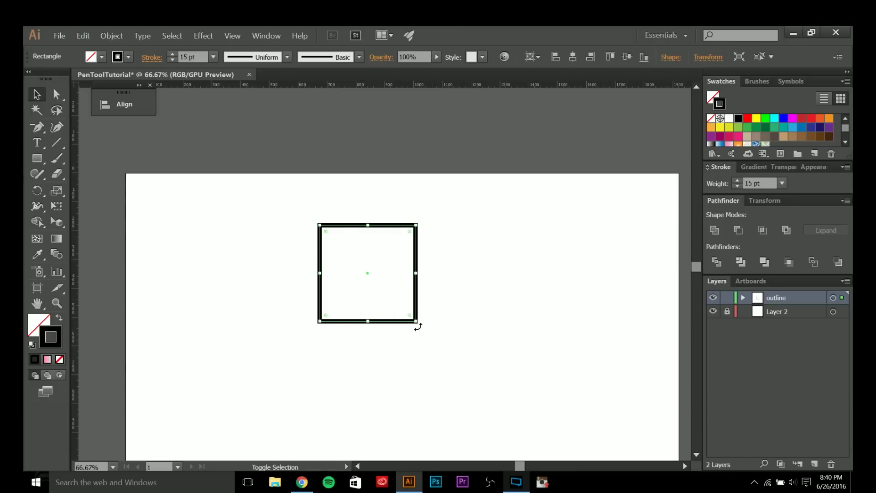
{"action": "left_click_drag", "start_coordinate": [418, 324], "coordinate": [438, 321]}
{"action": "left_click", "coordinate": [447, 363]}
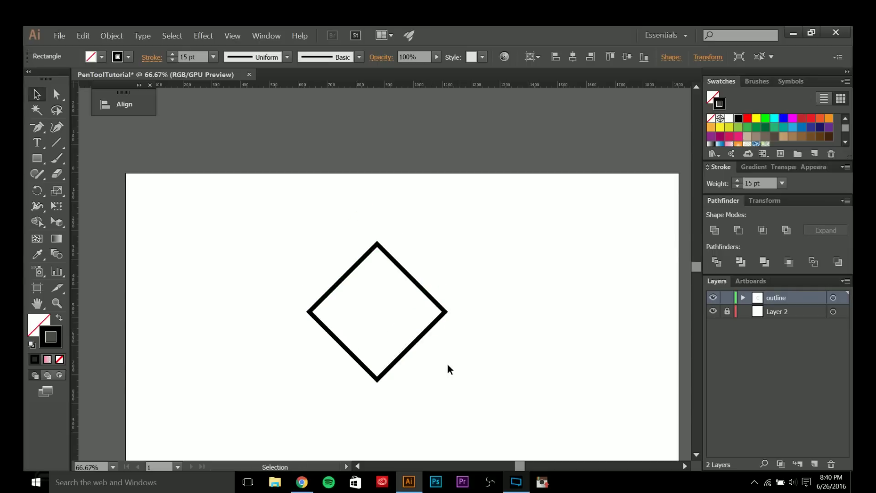
{"action": "scroll", "coordinate": [447, 363], "scroll_direction": "up", "scroll_amount": 1}
{"action": "left_click_drag", "start_coordinate": [448, 364], "coordinate": [463, 361]}
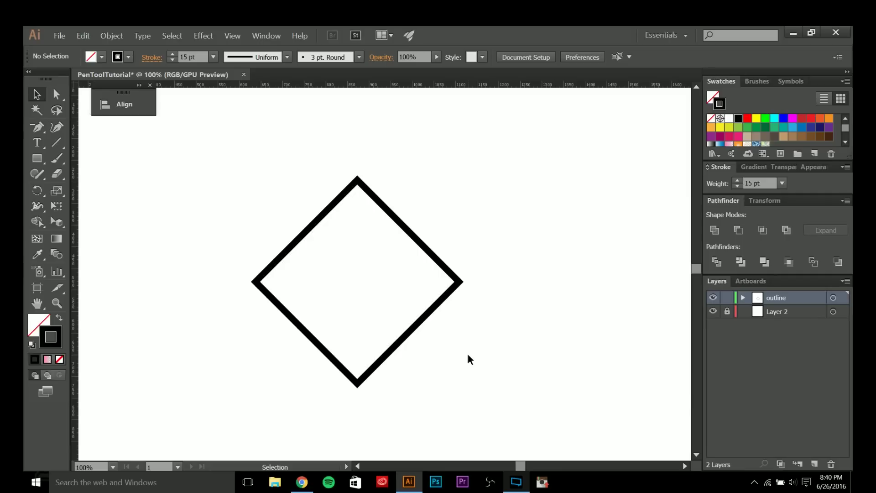
{"action": "key", "text": "shift+c"}
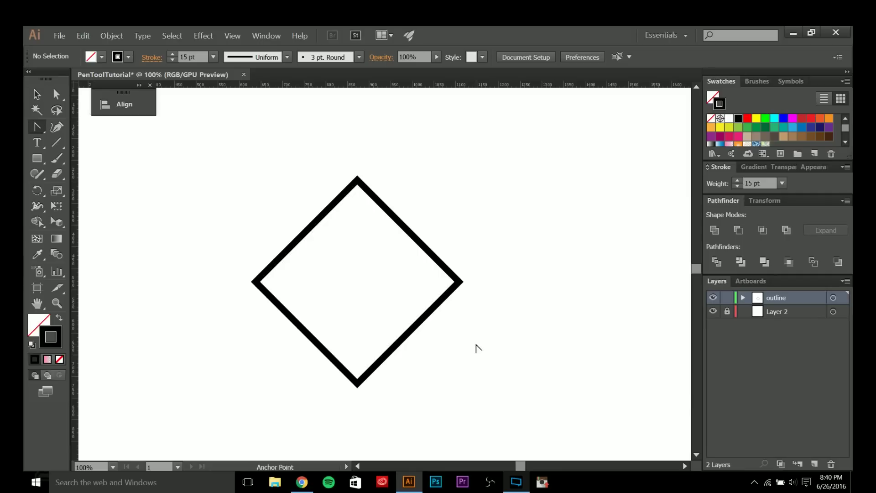
{"action": "key", "text": "a"}
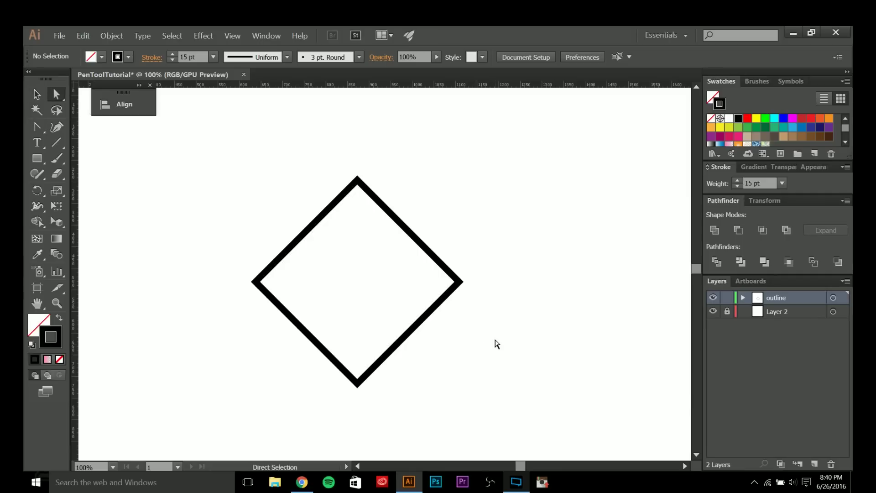
{"action": "key", "text": "shift+c"}
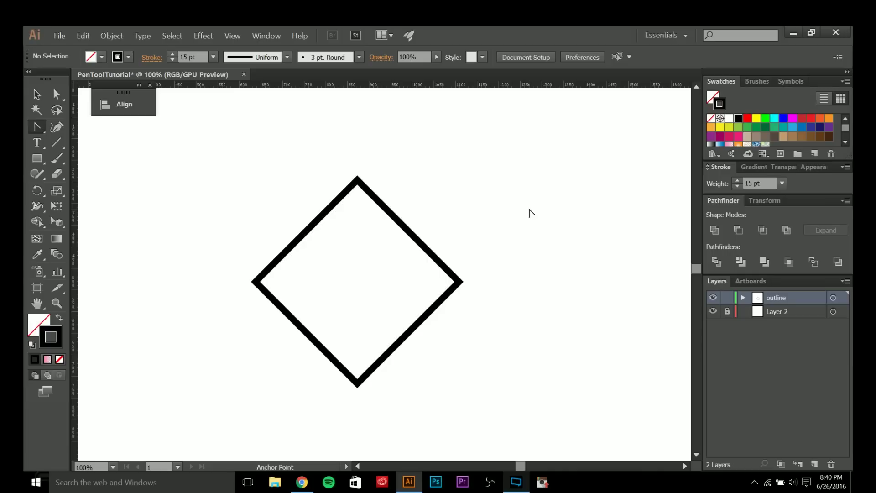
{"action": "key", "text": "a"}
{"action": "key", "text": "v"}
{"action": "left_click", "coordinate": [320, 215]}
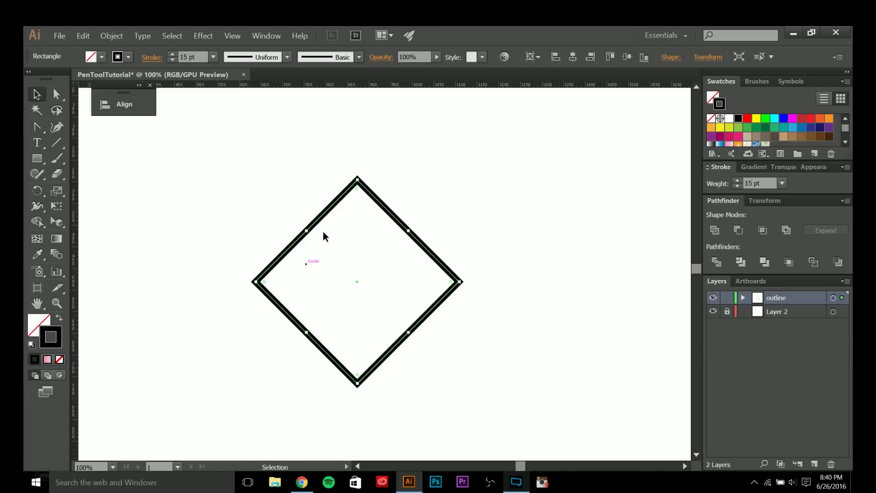
{"action": "left_click", "coordinate": [502, 200]}
{"action": "key", "text": "a"}
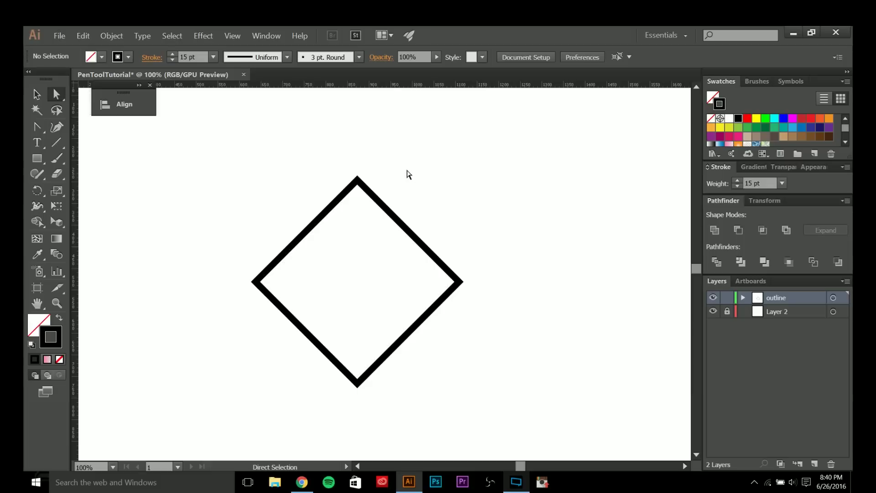
{"action": "left_click_drag", "start_coordinate": [334, 163], "coordinate": [382, 199]}
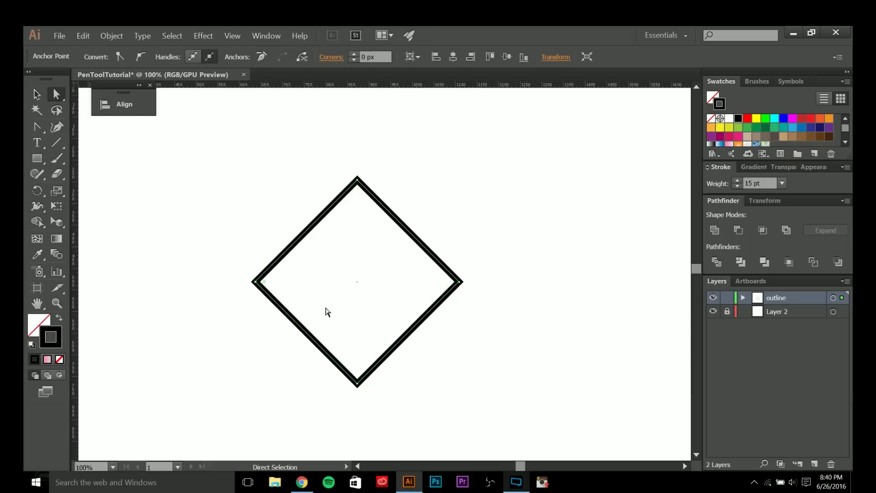
{"action": "left_click_drag", "start_coordinate": [508, 260], "coordinate": [444, 313]}
{"action": "left_click", "coordinate": [442, 374]}
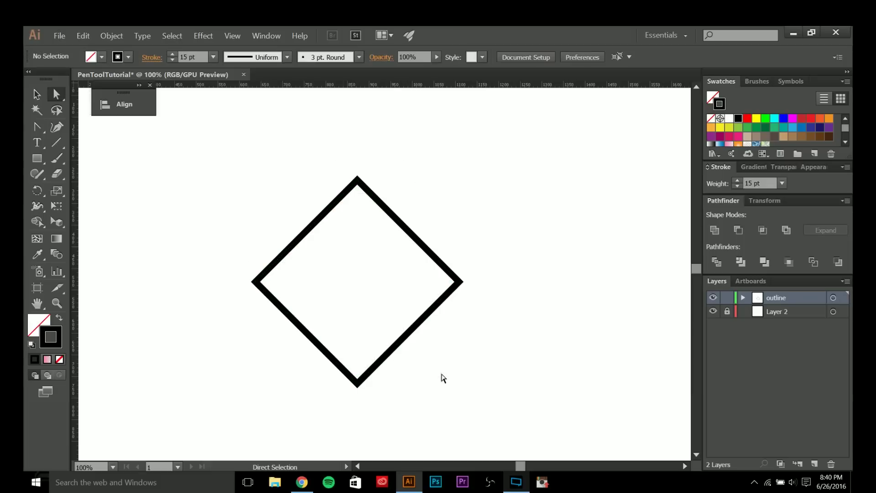
{"action": "key", "text": "l"}
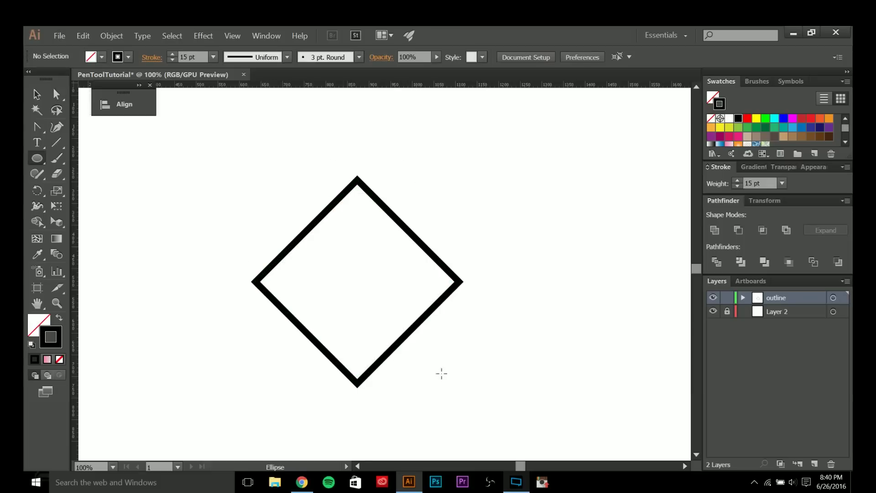
{"action": "key", "text": "a"}
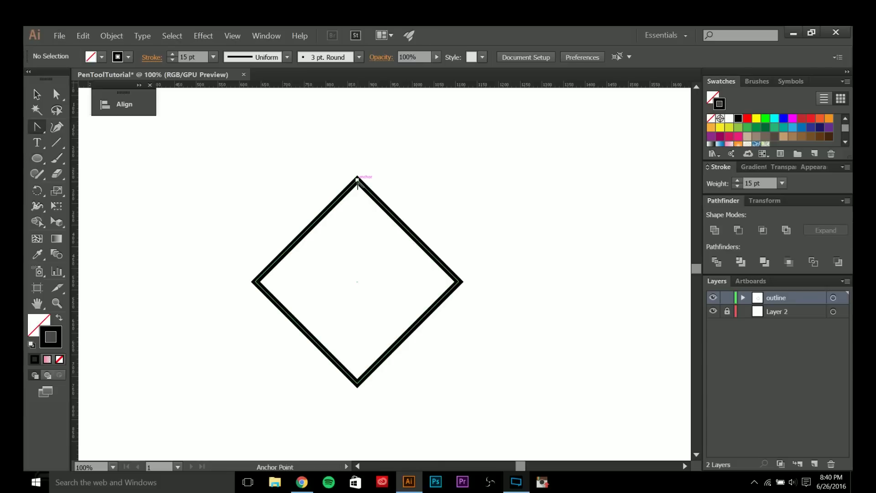
- Convert the diamond's top and left corners into smooth curved points with the Anchor Point tool, using straight horizontal and vertical handles
{"action": "left_click_drag", "start_coordinate": [357, 179], "coordinate": [428, 181]}
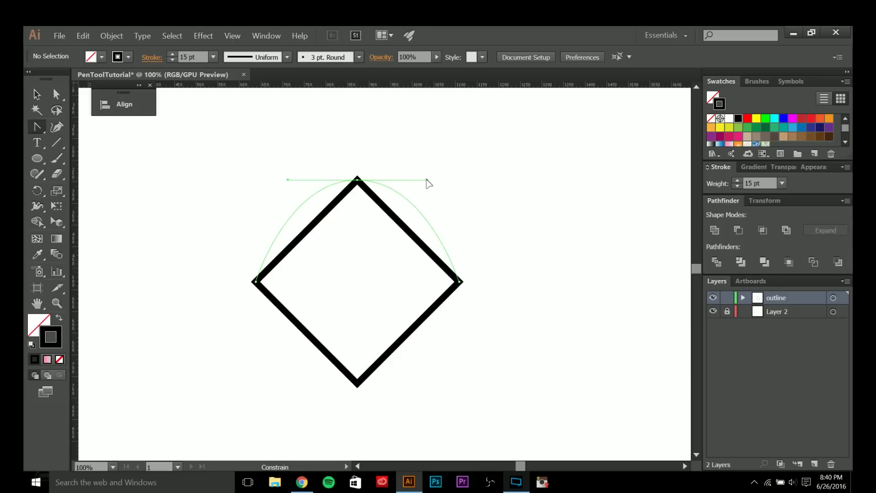
{"action": "left_click_drag", "start_coordinate": [427, 180], "coordinate": [356, 218]}
{"action": "mouse_move", "coordinate": [308, 230]}
{"action": "left_mouse_down"}
{"action": "mouse_move", "coordinate": [331, 169]}
{"action": "mouse_move", "coordinate": [378, 169]}
{"action": "mouse_move", "coordinate": [373, 195]}
{"action": "mouse_move", "coordinate": [368, 188]}
{"action": "mouse_move", "coordinate": [432, 193]}
{"action": "mouse_move", "coordinate": [409, 190]}
{"action": "left_mouse_up"}
{"action": "left_click", "coordinate": [256, 282]}
{"action": "left_click_drag", "start_coordinate": [256, 282], "coordinate": [256, 236]}
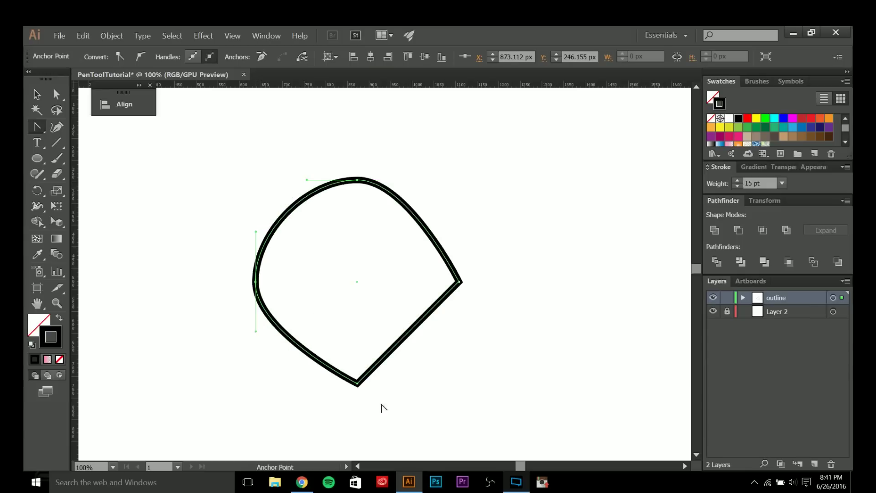
- Convert the diamond's bottom and right corners into smooth points to round the shape into a circle, and deselect it
{"action": "left_click_drag", "start_coordinate": [358, 383], "coordinate": [299, 385]}
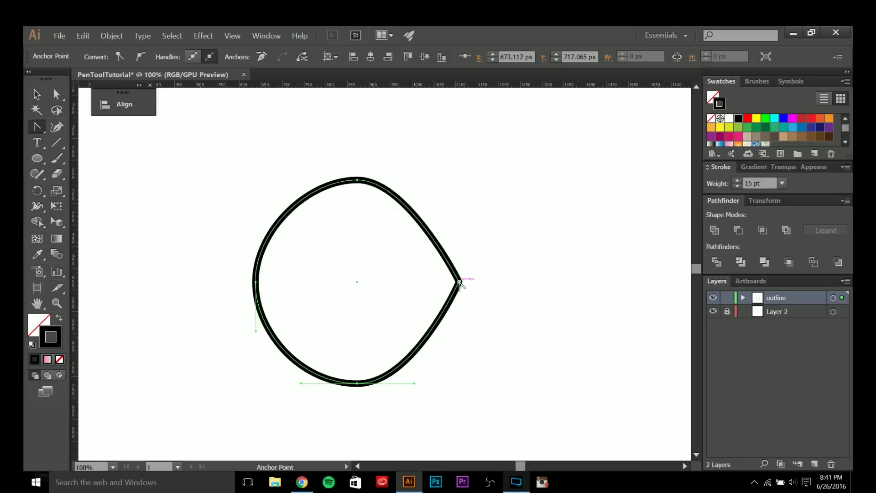
{"action": "left_click_drag", "start_coordinate": [462, 281], "coordinate": [453, 340]}
{"action": "key", "text": "a"}
{"action": "left_click", "coordinate": [382, 297]}
{"action": "scroll", "coordinate": [376, 299], "scroll_direction": "down", "scroll_amount": 4}
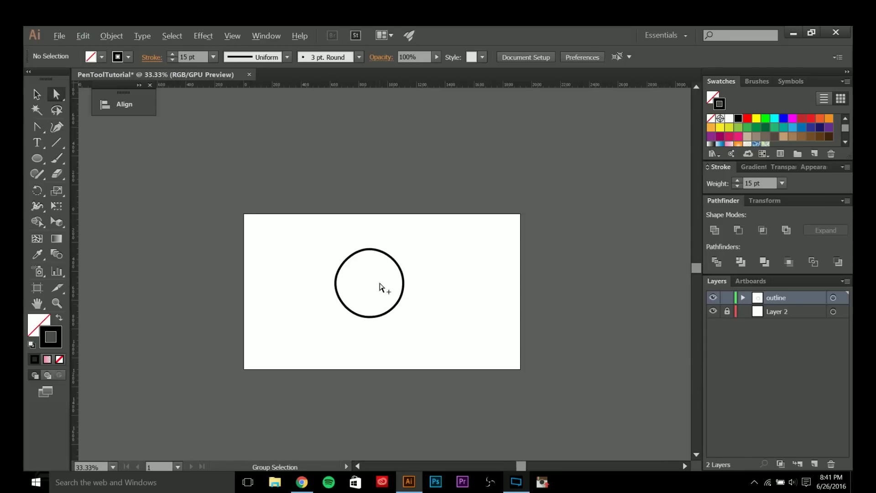
- Select the whole circle and scale it down proportionally around its centre
{"action": "key", "text": "ctrl+plus"}
{"action": "key", "text": "ctrl+plus"}
{"action": "key", "text": "ctrl+plus"}
{"action": "key", "text": "v"}
{"action": "left_click_drag", "start_coordinate": [484, 211], "coordinate": [468, 351]}
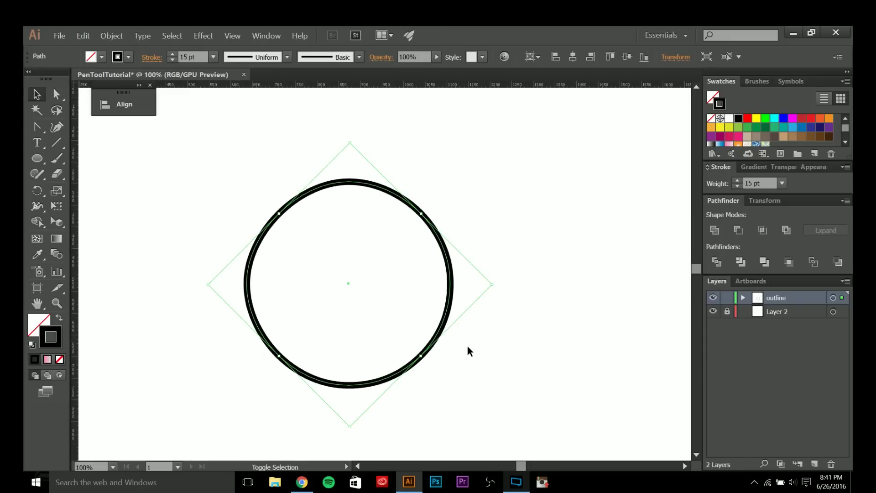
{"action": "left_click_drag", "start_coordinate": [495, 286], "coordinate": [434, 315]}
{"action": "left_click_drag", "start_coordinate": [433, 339], "coordinate": [351, 284]}
- Rotate the circle until its bounding box stands upright, and deselect it
{"action": "left_click_drag", "start_coordinate": [438, 286], "coordinate": [382, 351]}
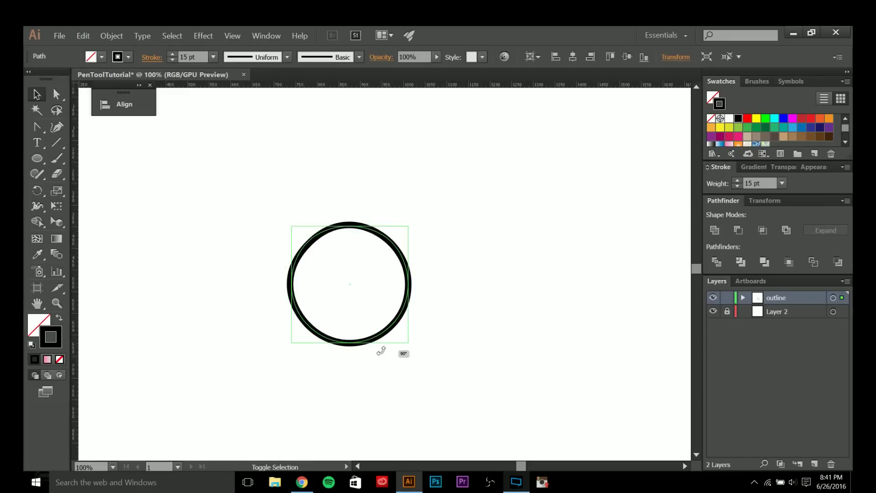
{"action": "left_click", "coordinate": [360, 355]}
{"action": "left_click", "coordinate": [351, 334]}
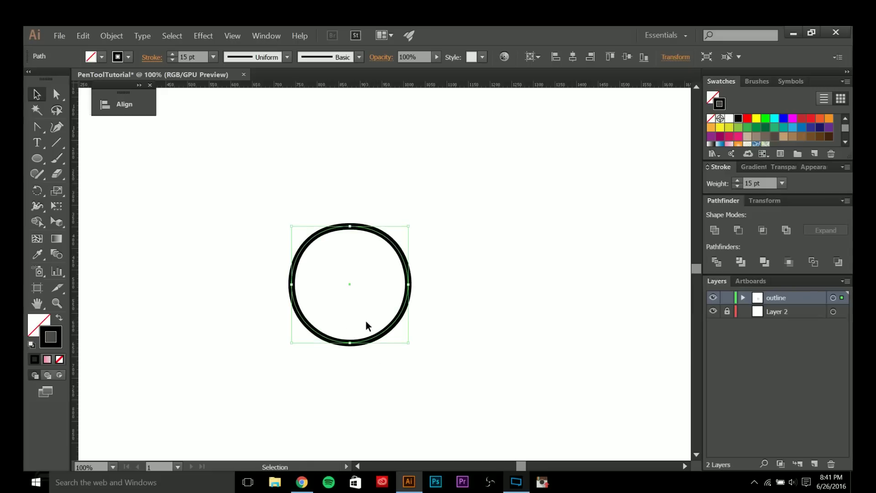
{"action": "scroll", "coordinate": [366, 319], "scroll_direction": "up", "scroll_amount": 1}
{"action": "left_click", "coordinate": [581, 279]}
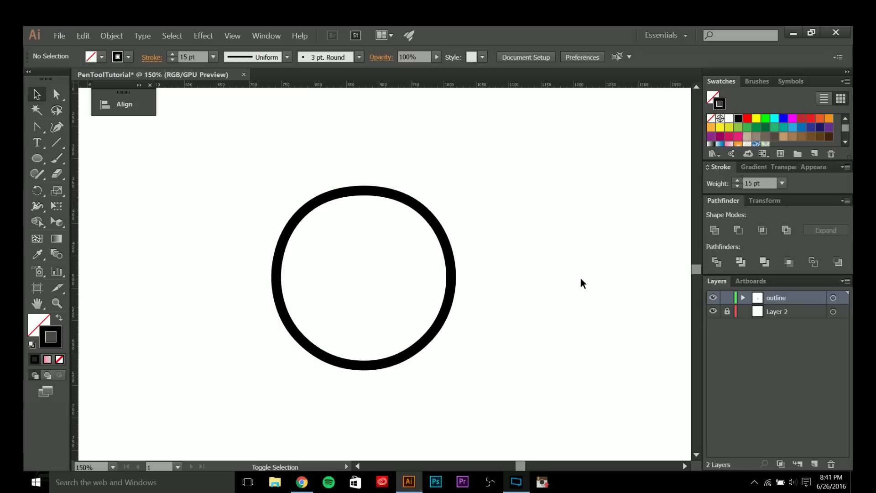
- Check the anchor points on the circle's top segment and undo the circle's last rotation
{"action": "key", "text": "shift+c"}
{"action": "key", "text": "a"}
{"action": "left_click", "coordinate": [374, 185]}
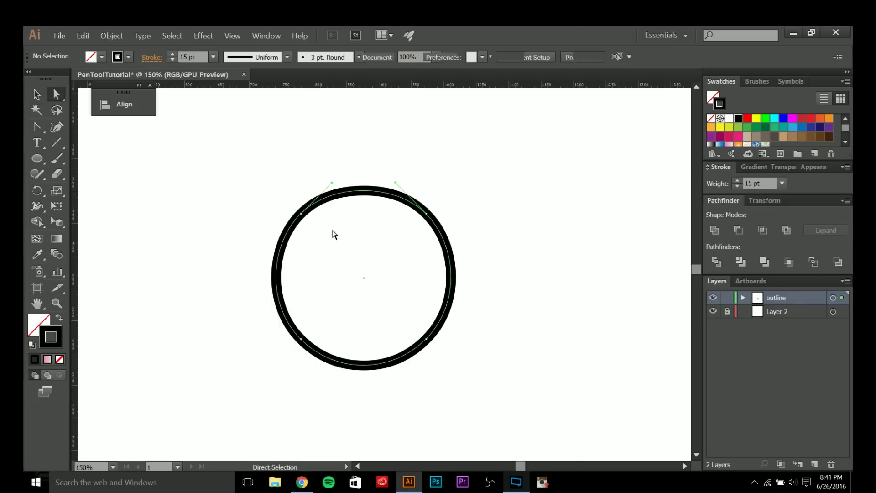
{"action": "key", "text": "ctrl+z"}
{"action": "key", "text": "ctrl+z"}
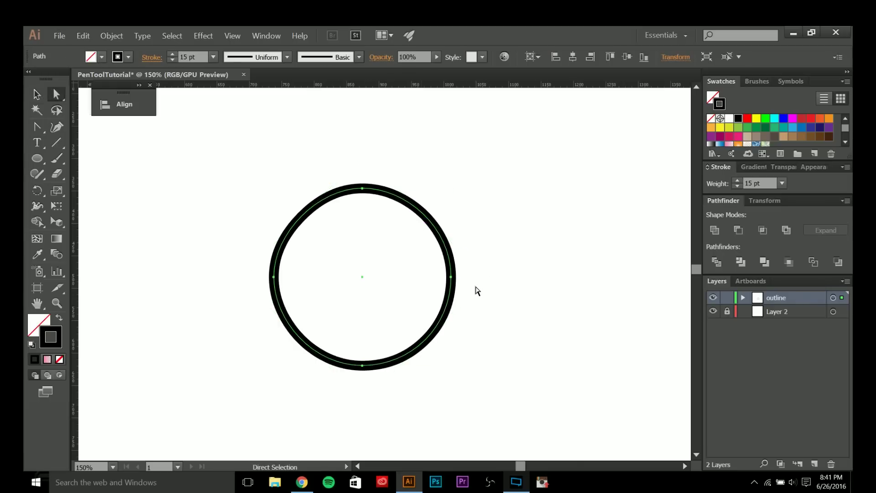
{"action": "key", "text": "v"}
{"action": "key", "text": "ctrl+shift+z"}
{"action": "key", "text": "ctrl+z"}
{"action": "key", "text": "a"}
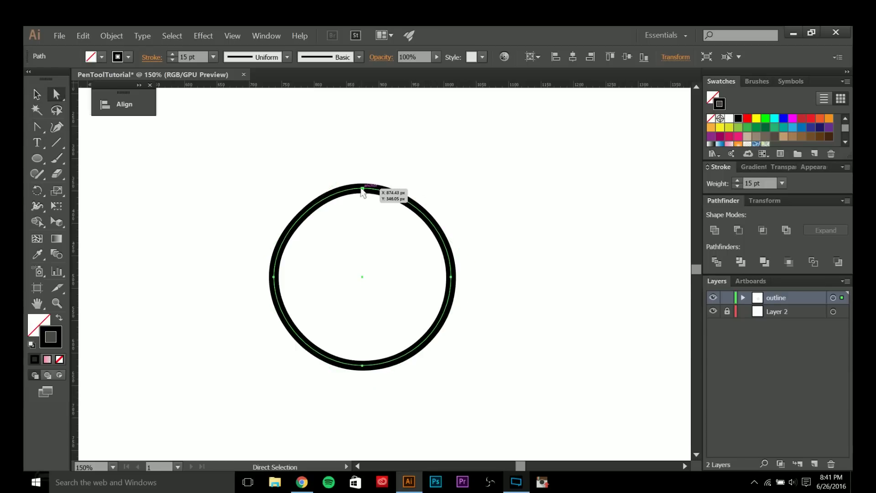
- Select the circle's top anchor point and convert the top and left anchor points to corners with the Anchor Point tool
{"action": "left_click", "coordinate": [363, 189]}
{"action": "left_click", "coordinate": [391, 204]}
{"action": "left_click_drag", "start_coordinate": [389, 166], "coordinate": [342, 215]}
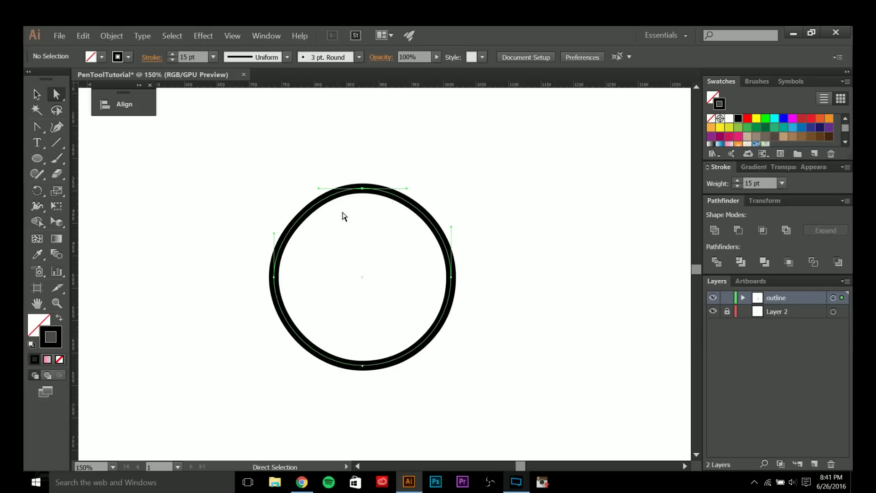
{"action": "key", "text": "shift+c"}
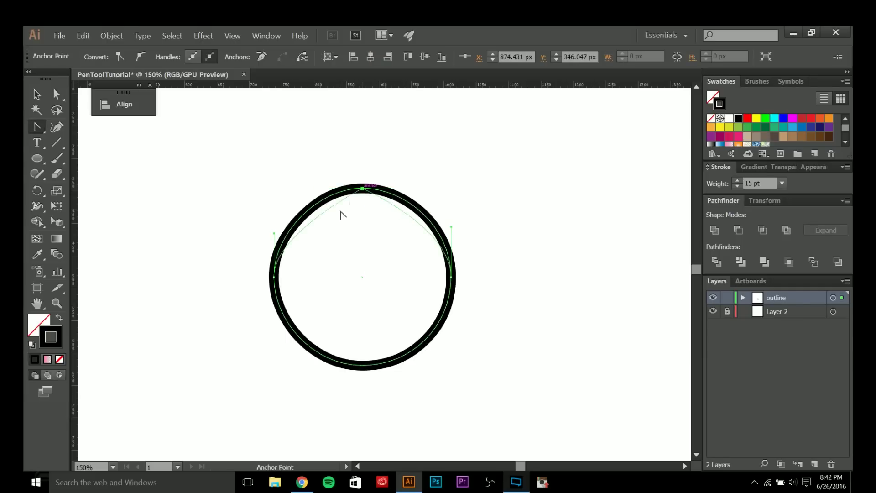
{"action": "left_click", "coordinate": [363, 188]}
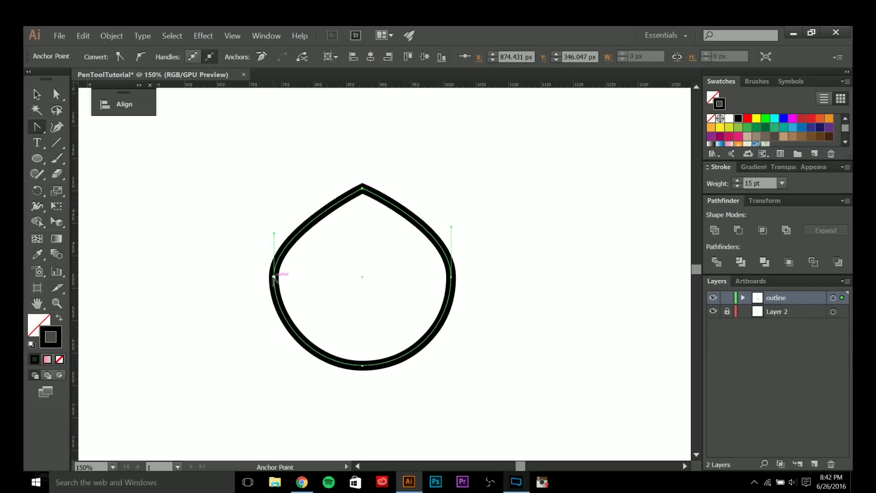
{"action": "left_click", "coordinate": [274, 277]}
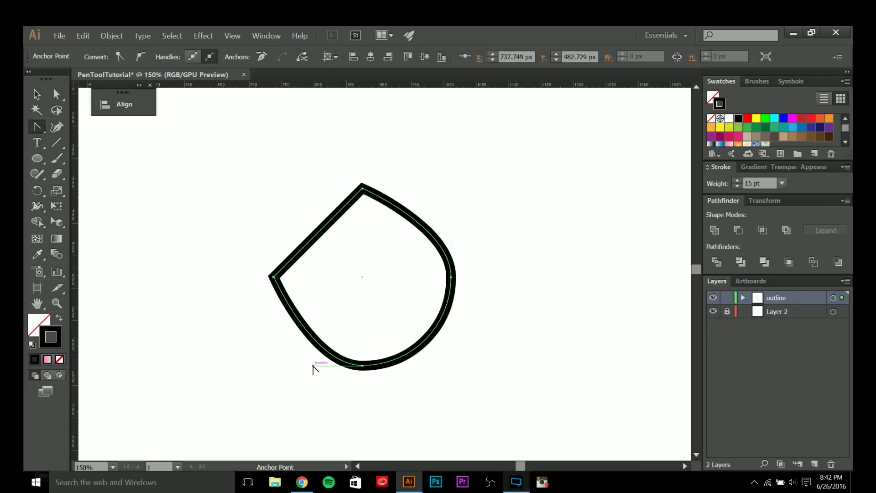
- Remove the curve handles of the bottom and right anchor points to turn the circle back into a diamond, and deselect it
{"action": "left_click_drag", "start_coordinate": [314, 365], "coordinate": [361, 365]}
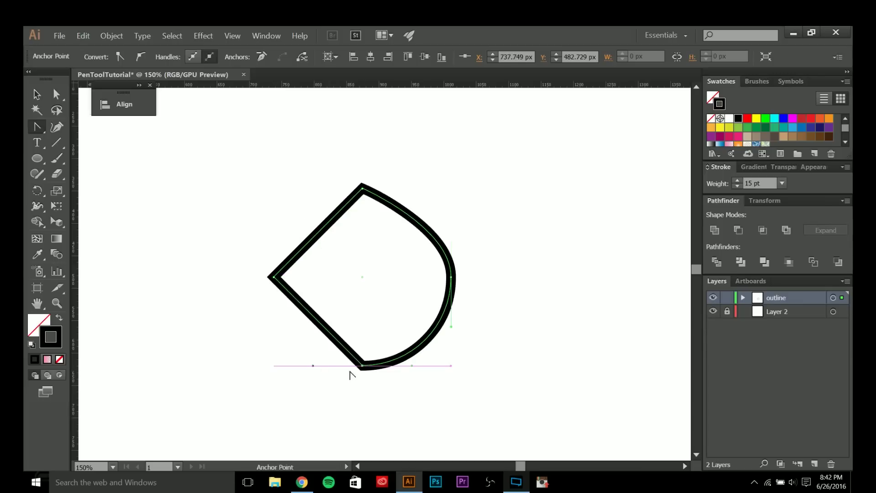
{"action": "left_click_drag", "start_coordinate": [451, 328], "coordinate": [451, 277]}
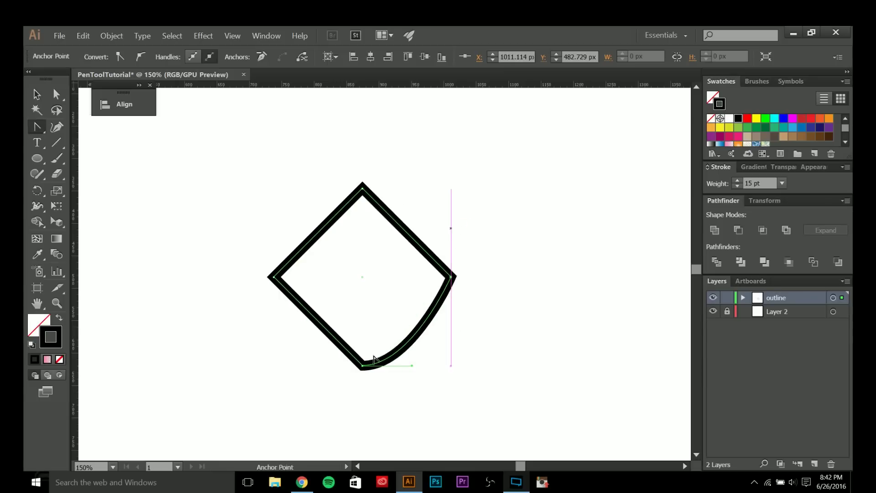
{"action": "left_click", "coordinate": [363, 366]}
{"action": "key", "text": "a"}
{"action": "left_click", "coordinate": [368, 394]}
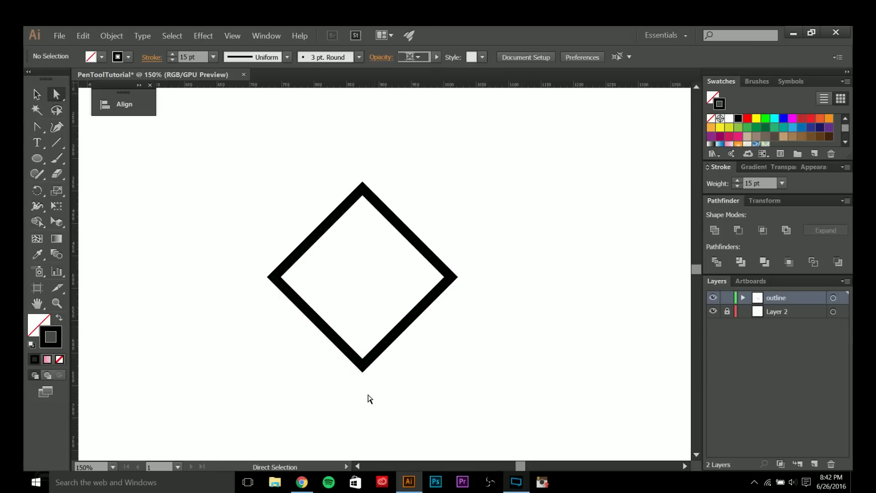
- Show the Pen tool group to review its tools and their keyboard shortcuts, and close it without changing anything
{"action": "scroll", "coordinate": [375, 391], "scroll_direction": "down", "scroll_amount": 2}
{"action": "left_click_drag", "start_coordinate": [394, 396], "coordinate": [378, 385]}
{"action": "key", "text": "ctrl+plus"}
{"action": "key", "text": "ctrl+plus"}
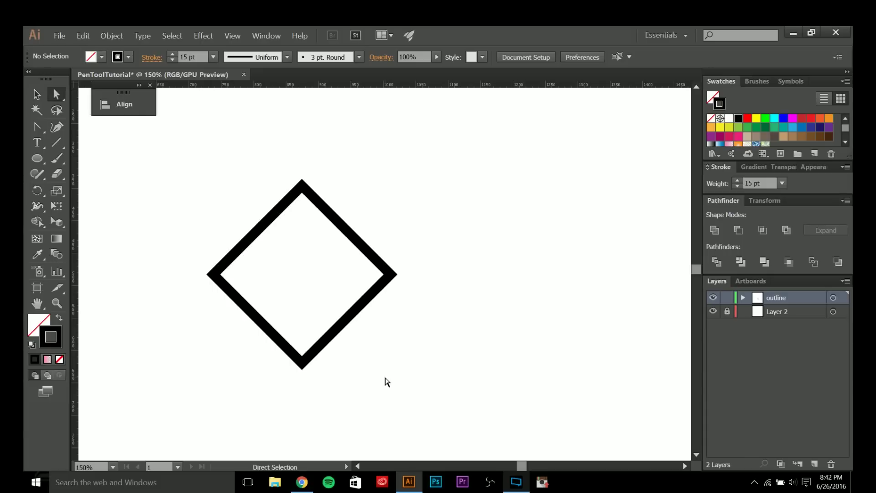
{"action": "key", "text": "p"}
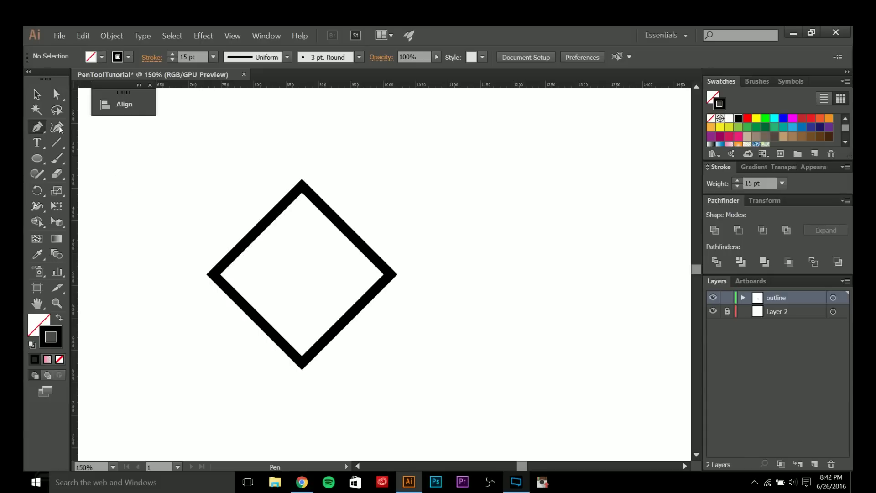
{"action": "left_click", "coordinate": [38, 130]}
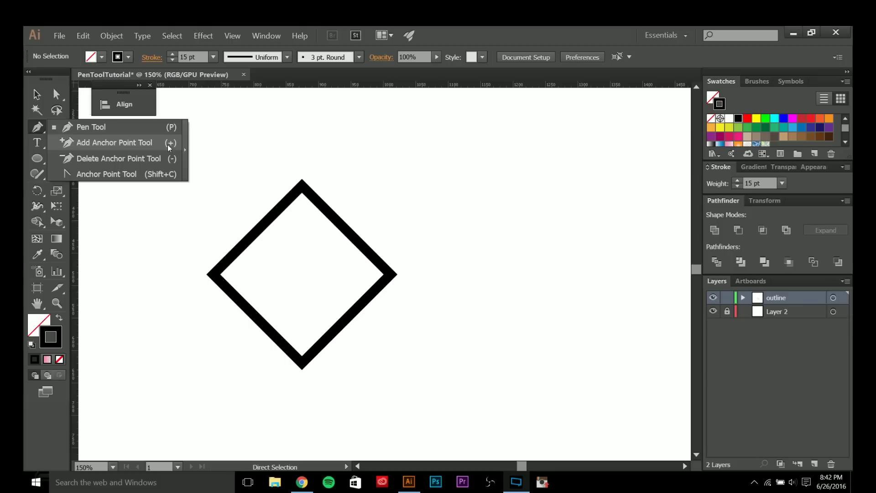
{"action": "left_click_drag", "start_coordinate": [168, 144], "coordinate": [377, 149]}
{"action": "key", "text": "v"}
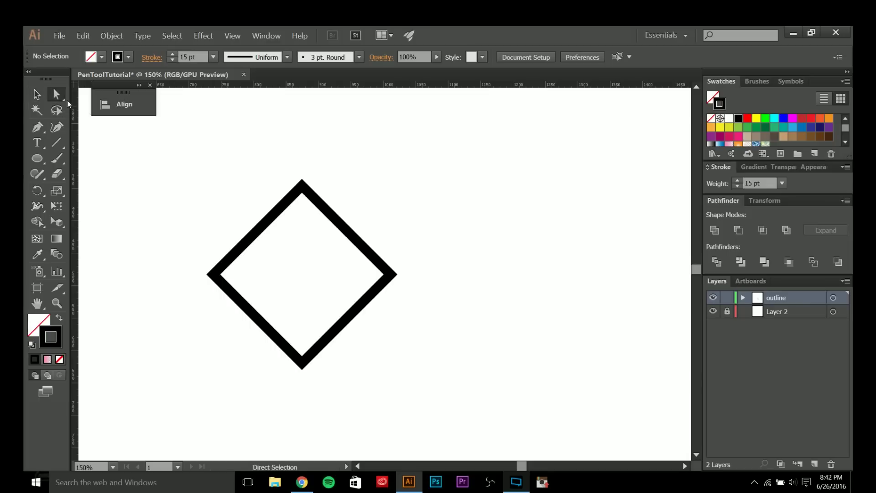
- Draw a small square with the Rectangle tool above and to the left of the diamond, and delete it
{"action": "left_click", "coordinate": [56, 94]}
{"action": "key", "text": "space"}
{"action": "left_click_drag", "start_coordinate": [345, 224], "coordinate": [319, 221]}
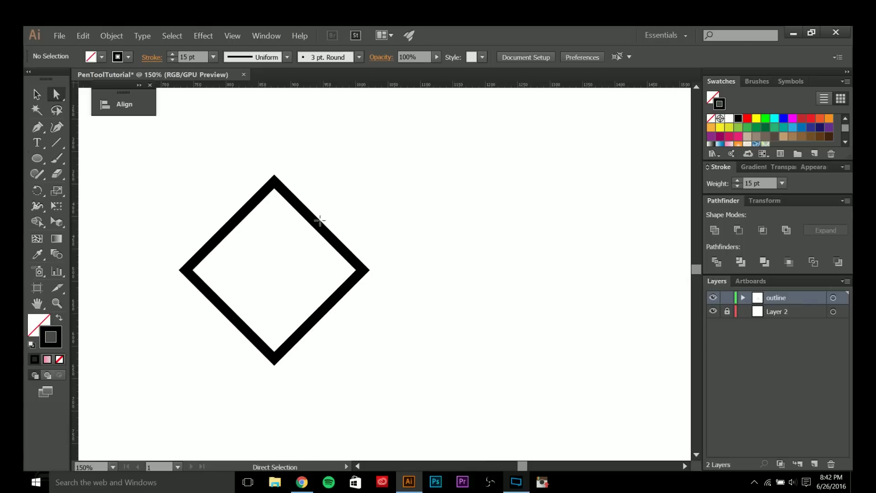
{"action": "key", "text": "l"}
{"action": "left_click_drag", "start_coordinate": [243, 149], "coordinate": [297, 187]}
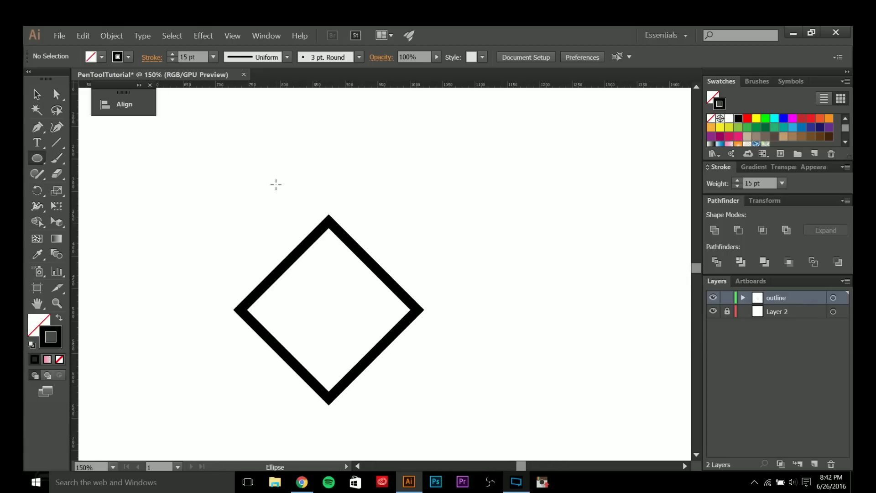
{"action": "key", "text": "m"}
{"action": "mouse_move", "coordinate": [213, 159]}
{"action": "left_mouse_down"}
{"action": "mouse_move", "coordinate": [262, 186]}
{"action": "mouse_move", "coordinate": [267, 210]}
{"action": "left_mouse_up"}
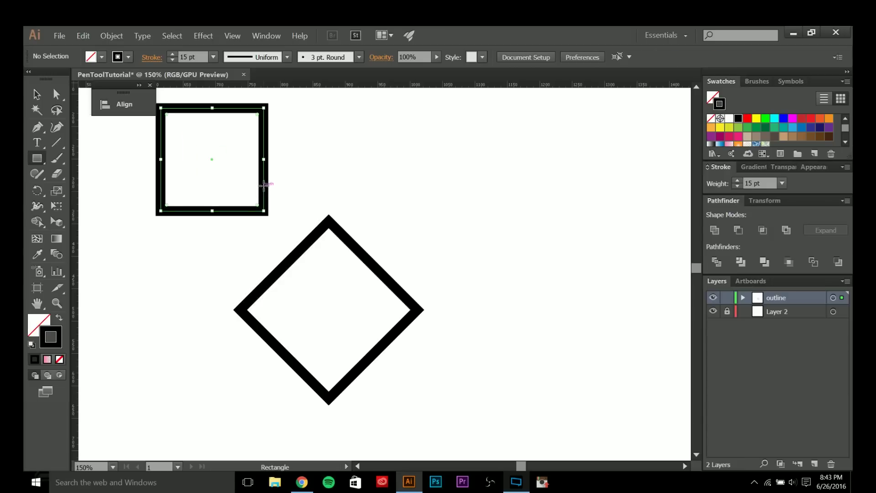
{"action": "mouse_move", "coordinate": [280, 159]}
{"action": "left_mouse_down"}
{"action": "mouse_move", "coordinate": [308, 178]}
{"action": "mouse_move", "coordinate": [263, 148]}
{"action": "left_mouse_up"}
{"action": "key", "text": "Delete"}
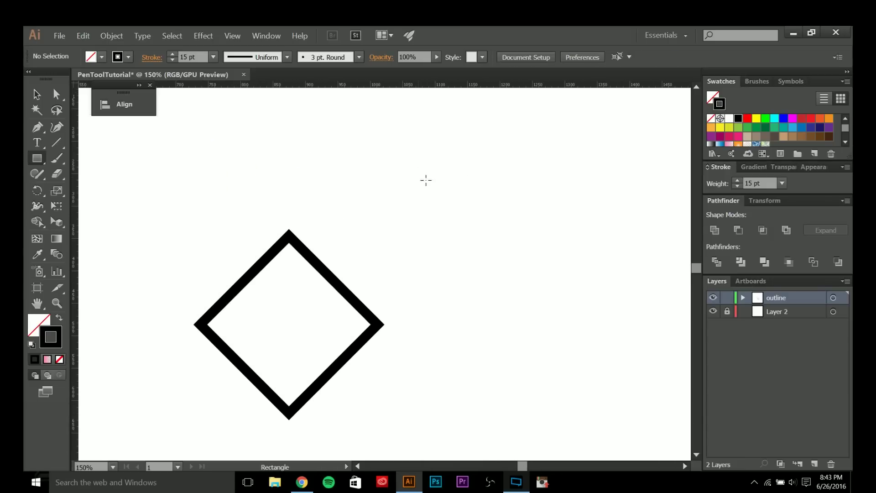
- Draw a circle with the Ellipse tool to the upper right of the diamond, centred at about X 1165 px, Y 294 px, and deselect it
{"action": "key", "text": "l"}
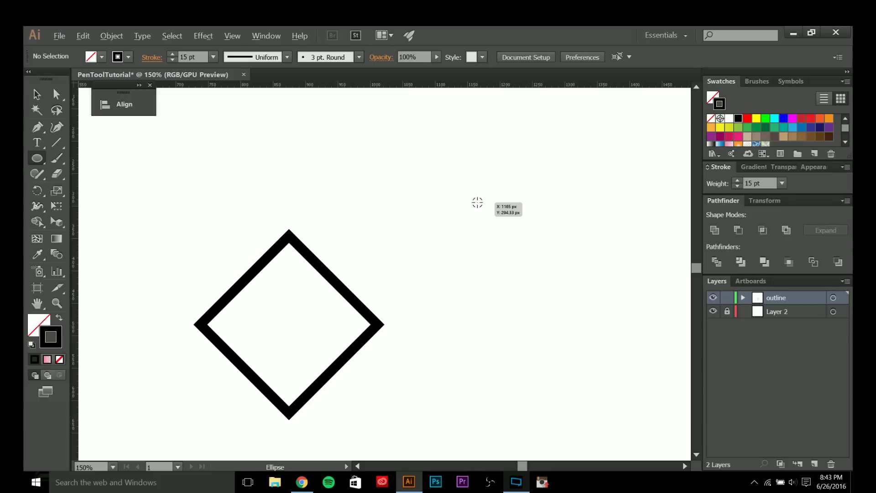
{"action": "mouse_move", "coordinate": [478, 202]}
{"action": "left_mouse_down"}
{"action": "mouse_move", "coordinate": [517, 270]}
{"action": "mouse_move", "coordinate": [521, 253]}
{"action": "mouse_move", "coordinate": [498, 249]}
{"action": "left_mouse_up"}
{"action": "key", "text": "v"}
{"action": "left_click", "coordinate": [375, 349]}
{"action": "scroll", "coordinate": [375, 350], "scroll_direction": "down", "scroll_amount": 2}
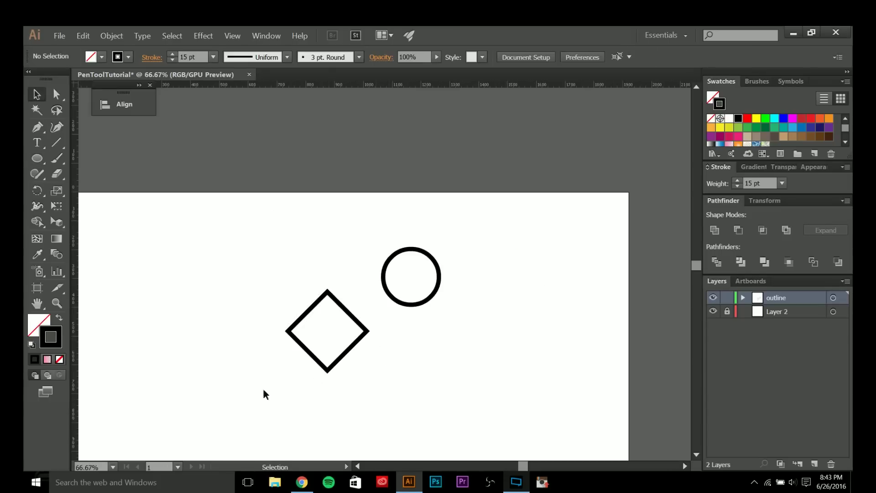
- Delete the diamond and move the circle about 128 px left and 213 px down, leaving it deselected
{"action": "left_click_drag", "start_coordinate": [314, 315], "coordinate": [330, 292]}
{"action": "key", "text": "Delete"}
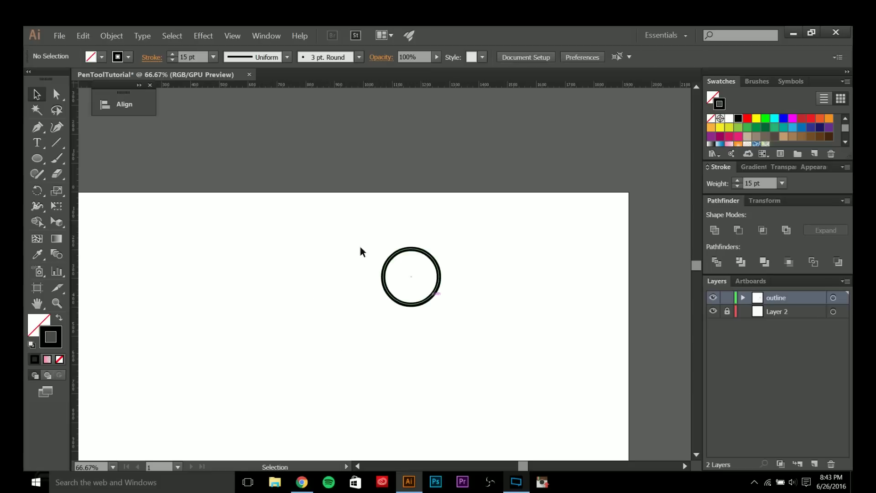
{"action": "left_click_drag", "start_coordinate": [358, 244], "coordinate": [388, 387]}
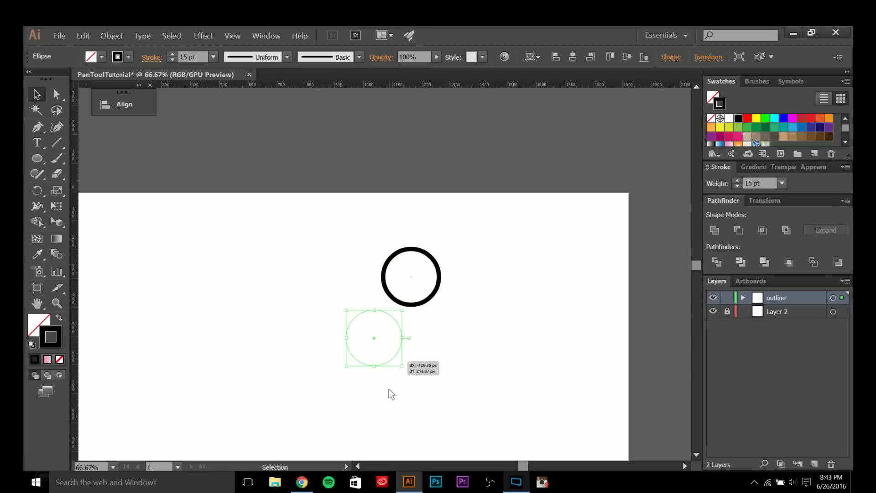
{"action": "left_click", "coordinate": [388, 387]}
{"action": "scroll", "coordinate": [388, 387], "scroll_direction": "up", "scroll_amount": 2}
{"action": "scroll", "coordinate": [404, 349], "scroll_direction": "down", "scroll_amount": 2}
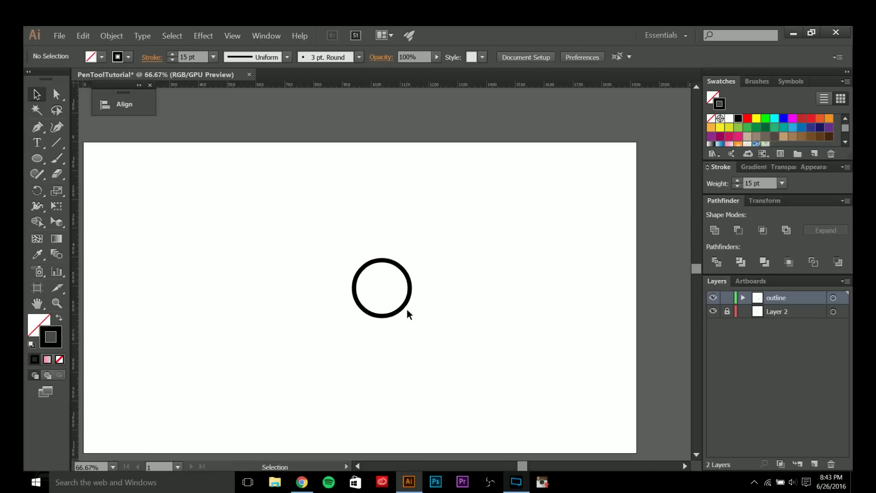
{"action": "scroll", "coordinate": [407, 309], "scroll_direction": "up", "scroll_amount": 2}
{"action": "scroll", "coordinate": [429, 336], "scroll_direction": "down", "scroll_amount": 1}
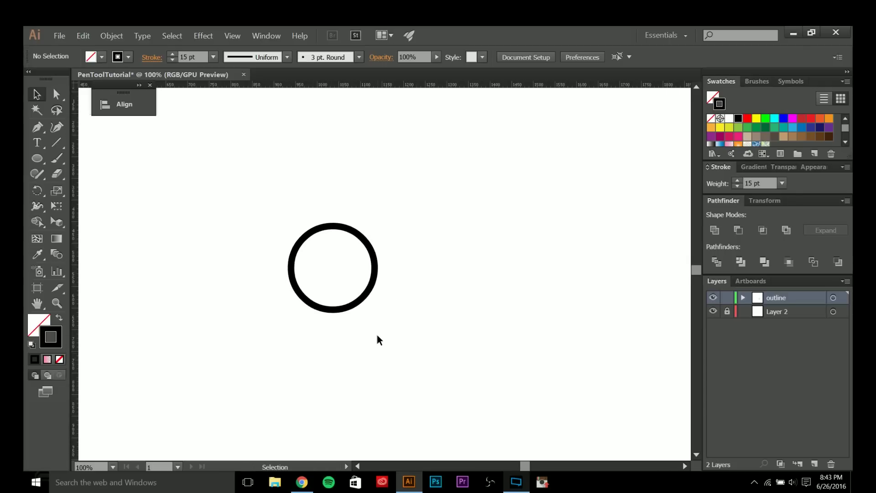
{"action": "key", "text": "space"}
{"action": "left_click_drag", "start_coordinate": [429, 340], "coordinate": [379, 336]}
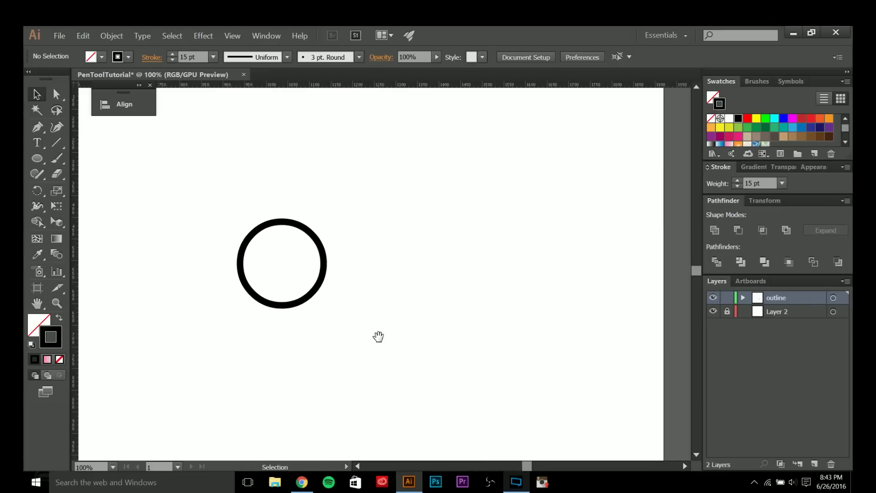
{"action": "left_click_drag", "start_coordinate": [379, 336], "coordinate": [399, 342]}
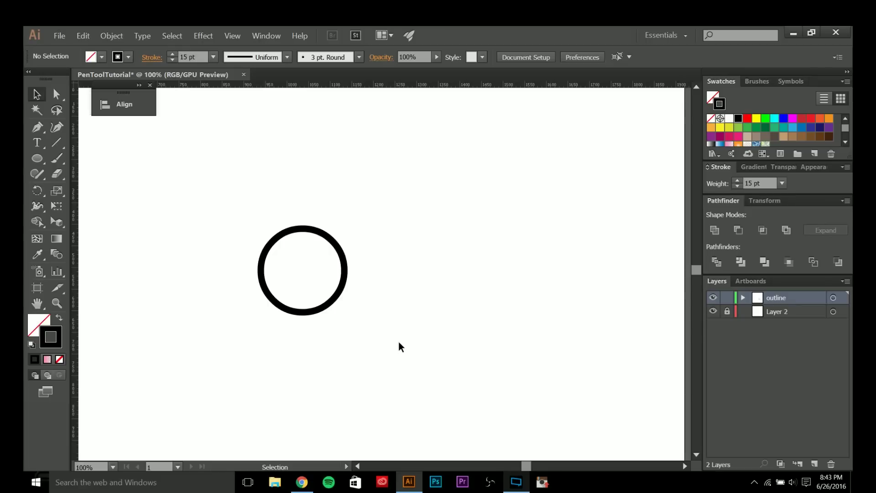
- Select the circle with Direct Selection, pick its left and right anchor points individually, and deselect it
{"action": "key", "text": "a"}
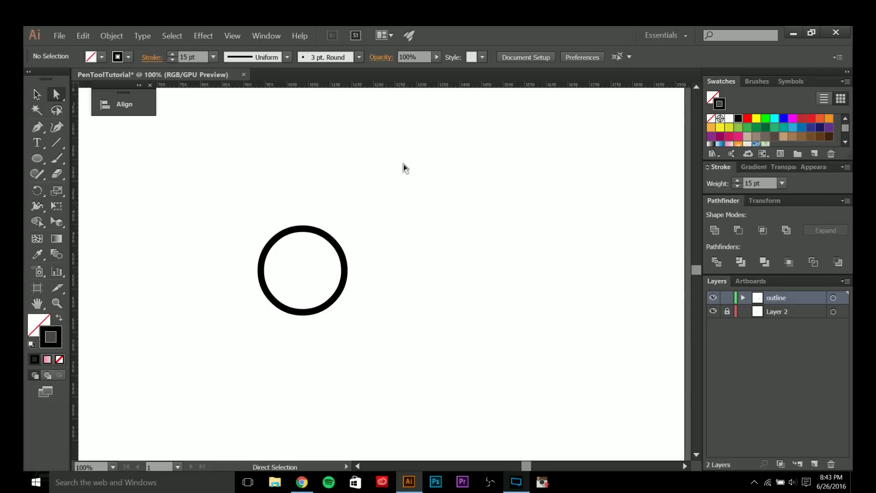
{"action": "left_click_drag", "start_coordinate": [403, 165], "coordinate": [229, 318]}
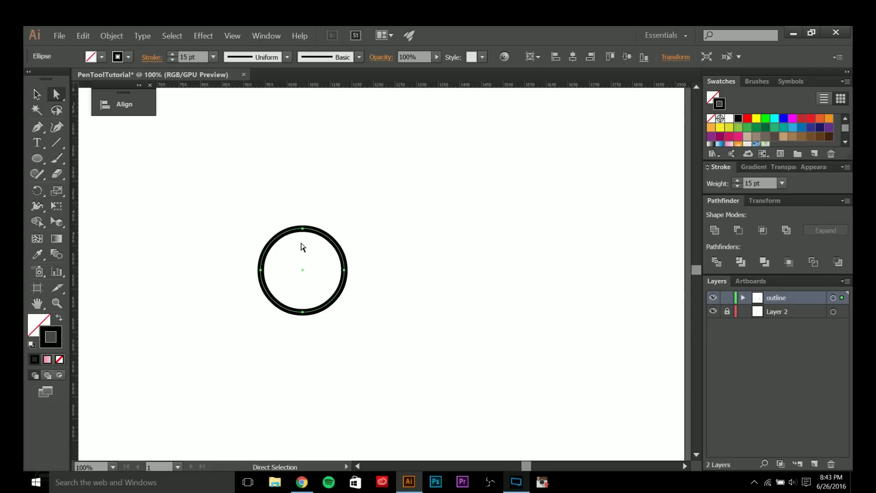
{"action": "scroll", "coordinate": [339, 288], "scroll_direction": "up", "scroll_amount": 1}
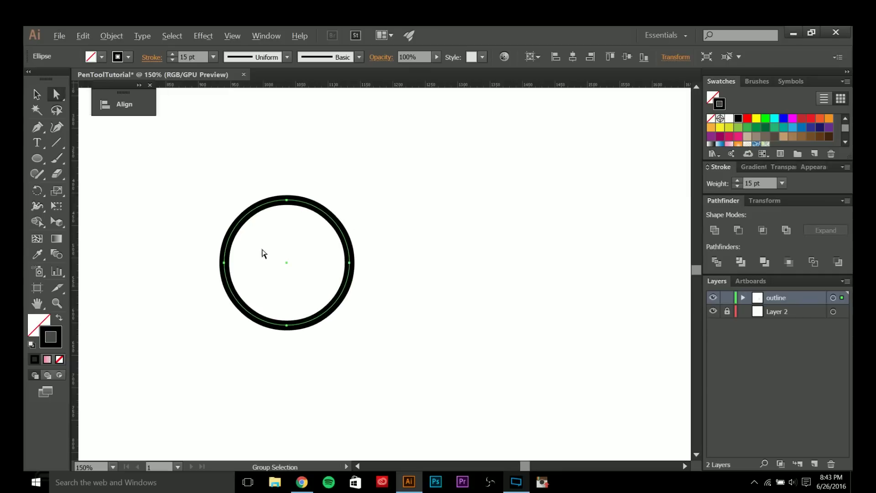
{"action": "left_click", "coordinate": [380, 284]}
{"action": "left_click_drag", "start_coordinate": [391, 199], "coordinate": [229, 325]}
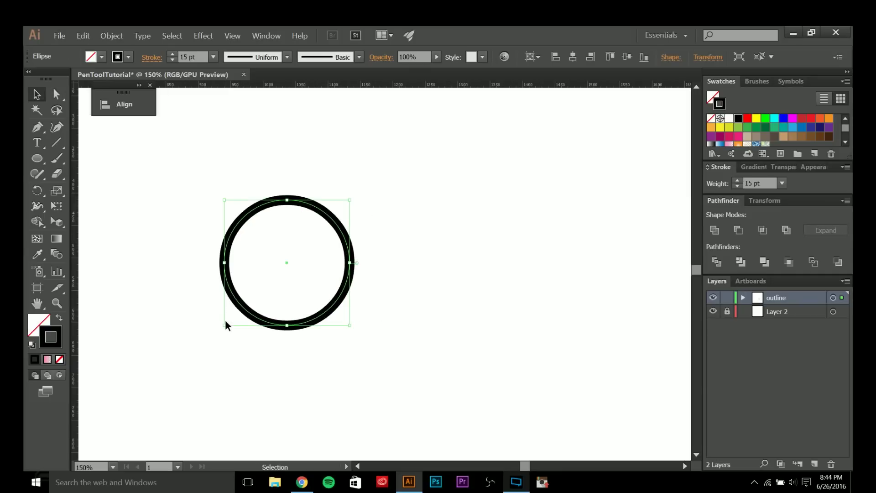
{"action": "left_click", "coordinate": [224, 263]}
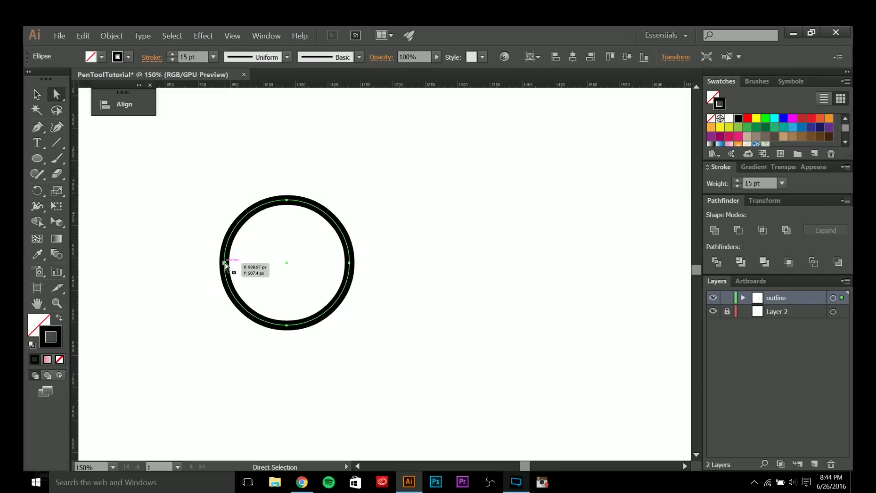
{"action": "left_click", "coordinate": [349, 264], "text": "shift"}
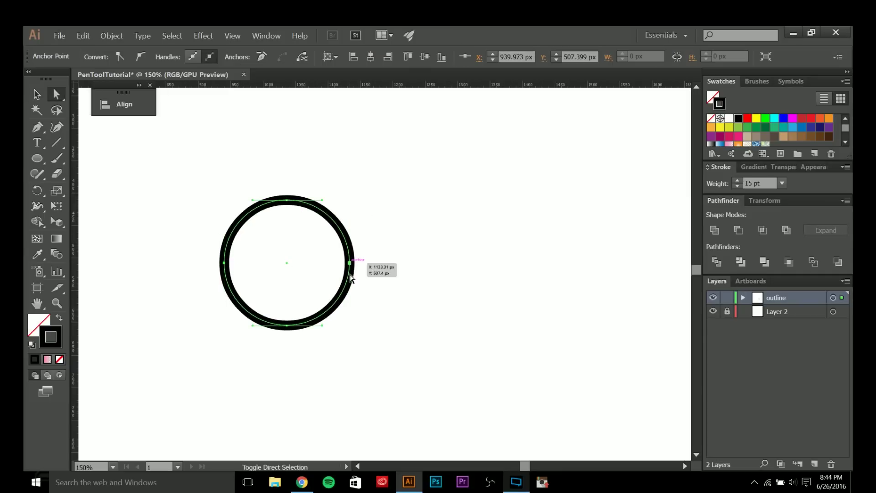
{"action": "left_click", "coordinate": [322, 338]}
- Delete the circle, draw a smaller one with the Ellipse tool slightly lower and to the left, and deselect it
{"action": "key", "text": "v"}
{"action": "left_click", "coordinate": [261, 327]}
{"action": "key", "text": "Delete"}
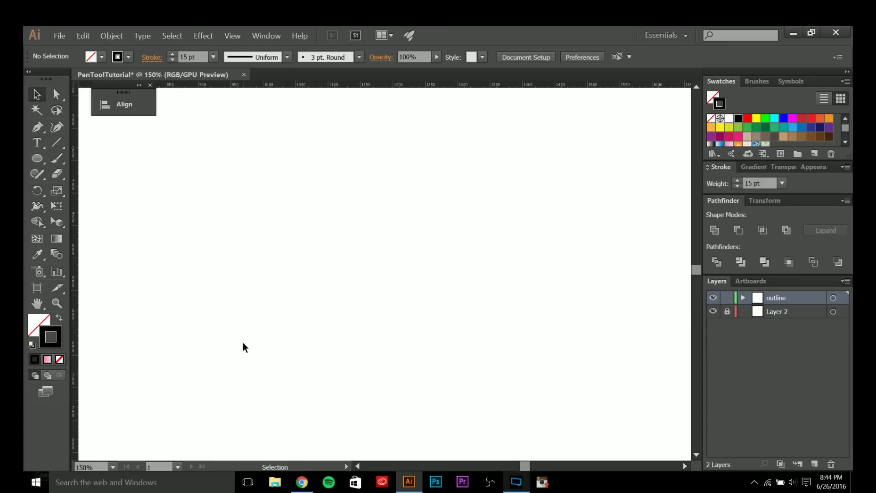
{"action": "key", "text": "l"}
{"action": "key", "text": "v"}
{"action": "left_click", "coordinate": [303, 346]}
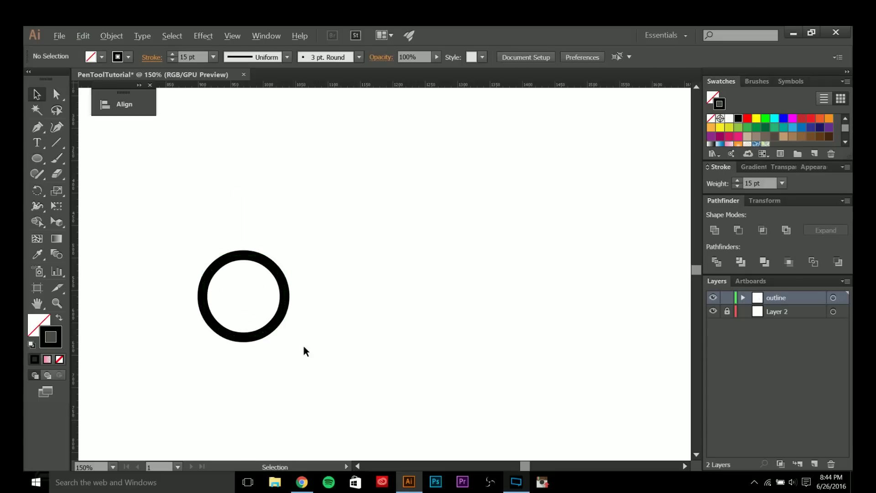
- Start a Pen tool path to the upper right of the circle with a rising curve and a short straight notch back down
{"action": "scroll", "coordinate": [303, 346], "scroll_direction": "up", "scroll_amount": 1}
{"action": "scroll", "coordinate": [398, 370], "scroll_direction": "up", "scroll_amount": 1}
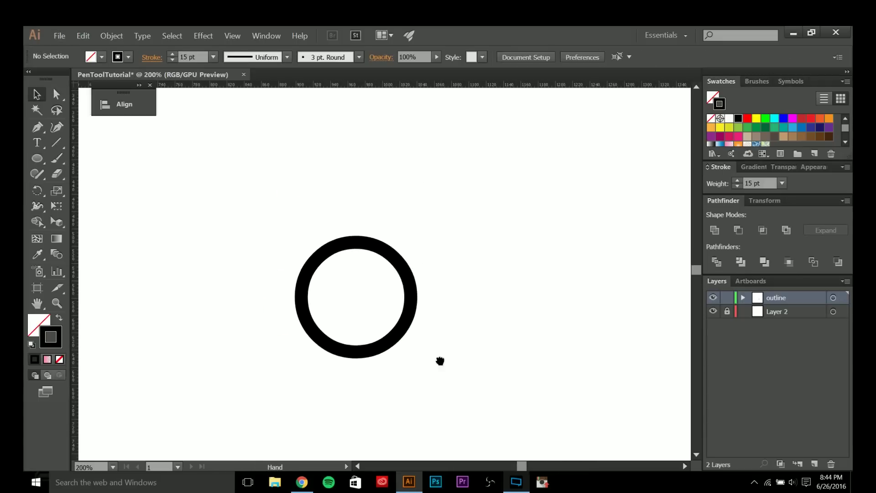
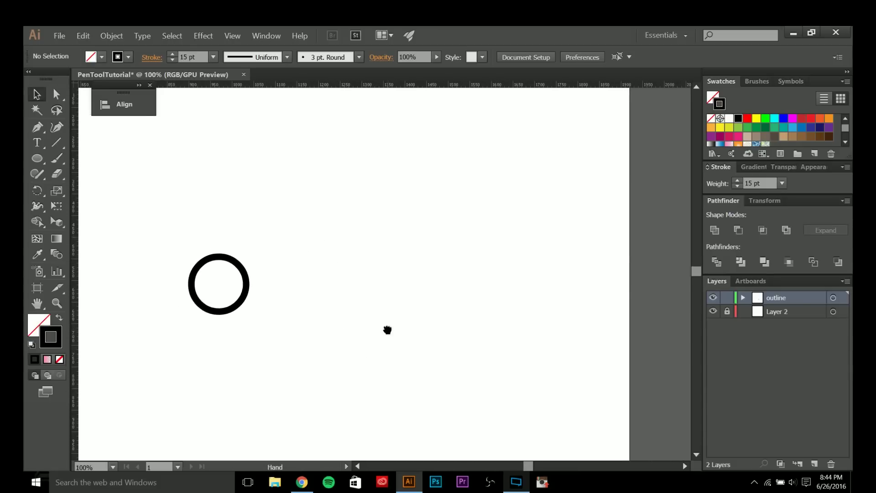
{"action": "scroll", "coordinate": [468, 322], "scroll_direction": "down", "scroll_amount": 1}
{"action": "scroll", "coordinate": [485, 282], "scroll_direction": "up", "scroll_amount": 1}
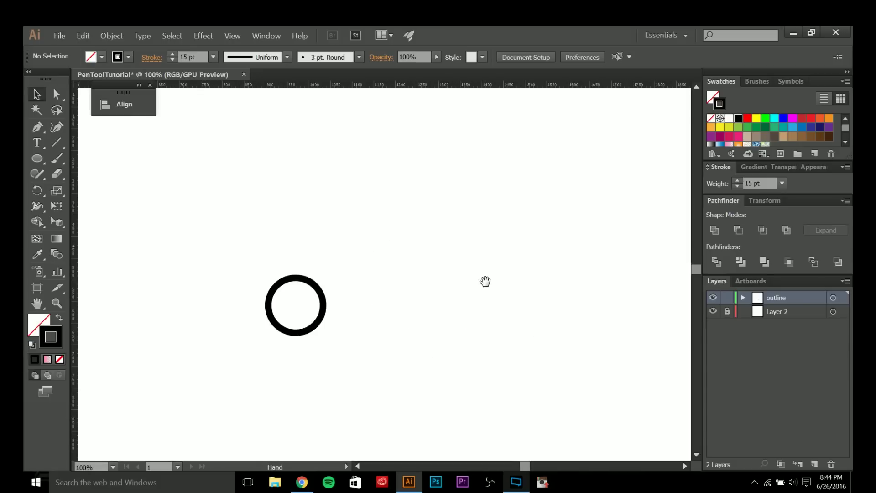
{"action": "key", "text": "p"}
{"action": "scroll", "coordinate": [477, 282], "scroll_direction": "up", "scroll_amount": 1}
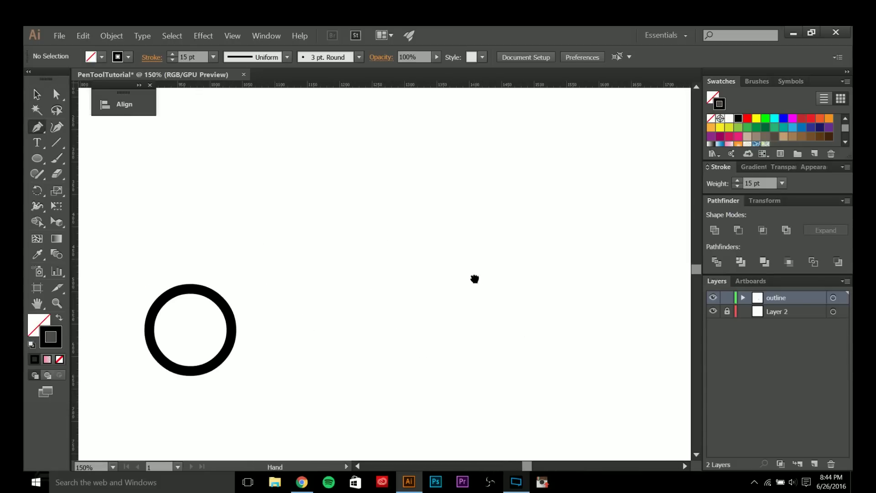
{"action": "left_click_drag", "start_coordinate": [382, 260], "coordinate": [357, 286]}
{"action": "left_click", "coordinate": [314, 293]}
{"action": "left_click_drag", "start_coordinate": [402, 224], "coordinate": [448, 197]}
{"action": "left_click", "coordinate": [402, 225]}
{"action": "left_click_drag", "start_coordinate": [384, 259], "coordinate": [329, 260]}
{"action": "left_click", "coordinate": [385, 259]}
- Extend the path with a rising curve to about X 1584 px, Y 287 px, add a short straight downward segment, and deselect it
{"action": "left_click_drag", "start_coordinate": [473, 212], "coordinate": [573, 187]}
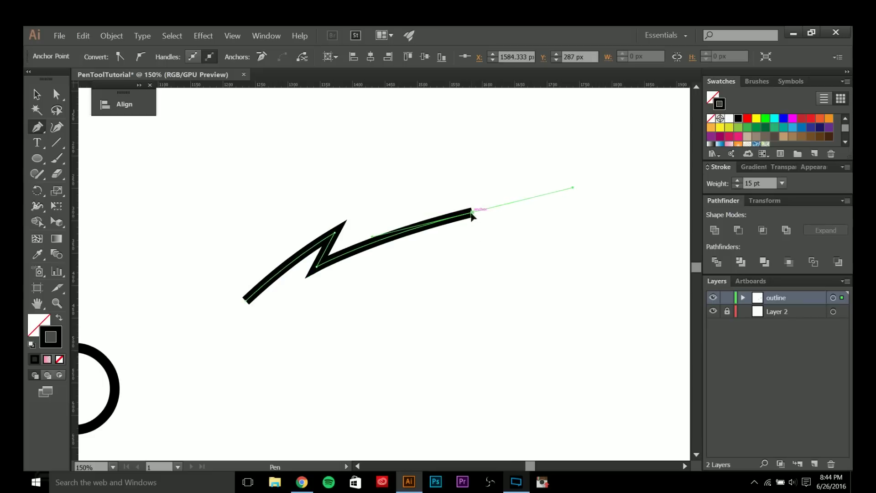
{"action": "left_click", "coordinate": [472, 212]}
{"action": "left_click_drag", "start_coordinate": [464, 260], "coordinate": [460, 209]}
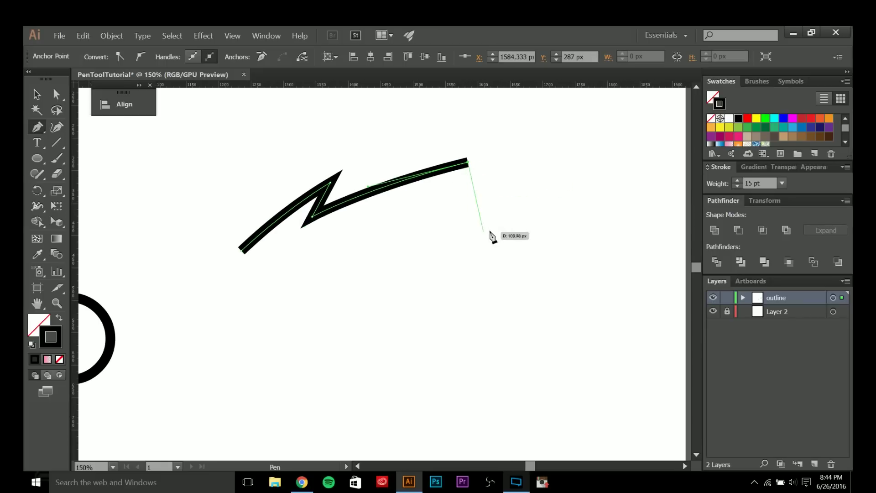
{"action": "left_click", "coordinate": [462, 223]}
{"action": "left_click", "coordinate": [462, 254], "text": "ctrl"}
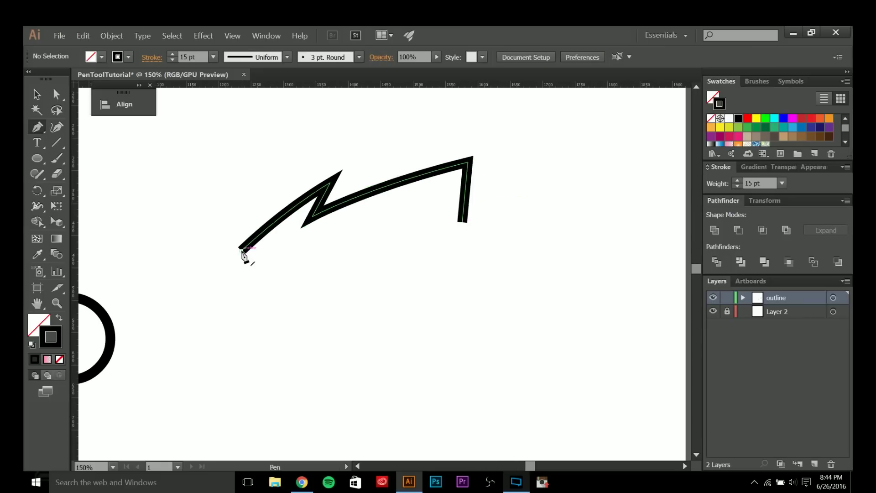
- Continue the path from its left end with a short downward segment and an arched curve to a corner at about X 1526 px, Y 482 px
{"action": "left_click", "coordinate": [241, 251]}
{"action": "left_click", "coordinate": [248, 270]}
{"action": "left_click_drag", "start_coordinate": [430, 289], "coordinate": [471, 350]}
{"action": "left_click_drag", "start_coordinate": [404, 309], "coordinate": [452, 255]}
{"action": "left_click", "coordinate": [479, 234]}
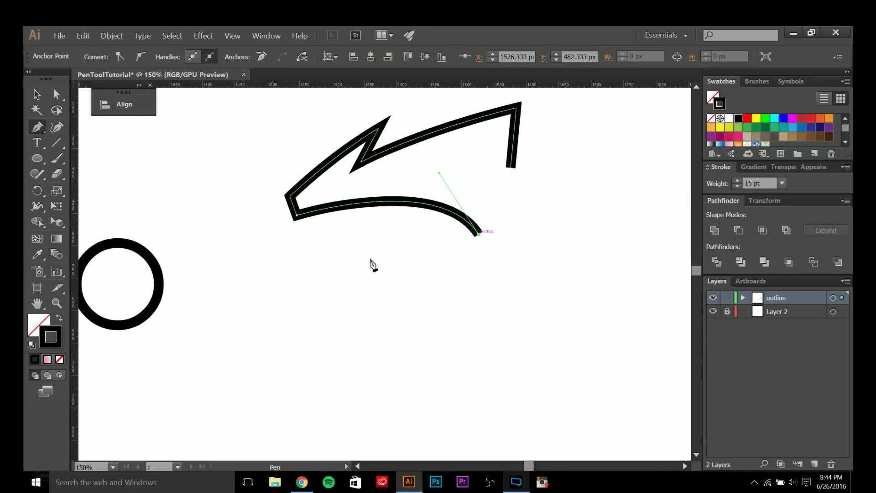
- Curve the path back left to about X 1274 px, Y 540 px and down to about X 1245 px, Y 692 px, bending the last handle
{"action": "left_click_drag", "start_coordinate": [317, 272], "coordinate": [234, 306]}
{"action": "left_click", "coordinate": [316, 272]}
{"action": "left_click_drag", "start_coordinate": [316, 354], "coordinate": [243, 411]}
{"action": "key", "text": "ctrl+z"}
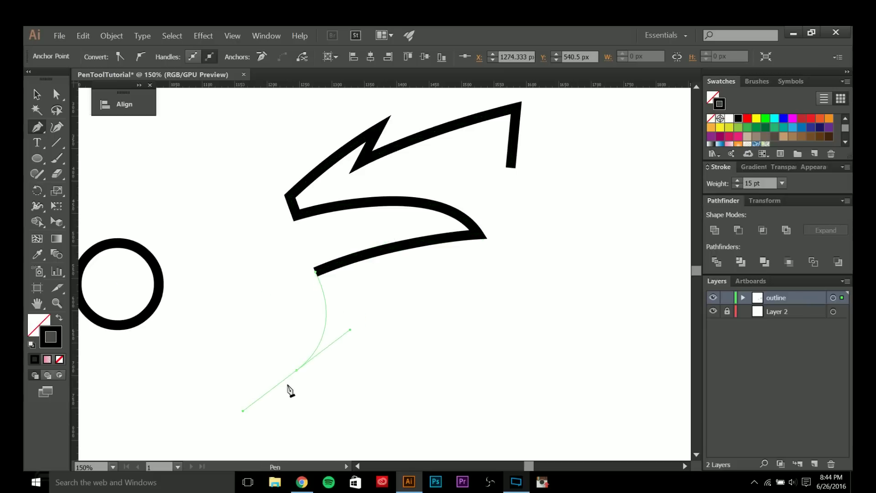
{"action": "left_click_drag", "start_coordinate": [297, 371], "coordinate": [243, 382]}
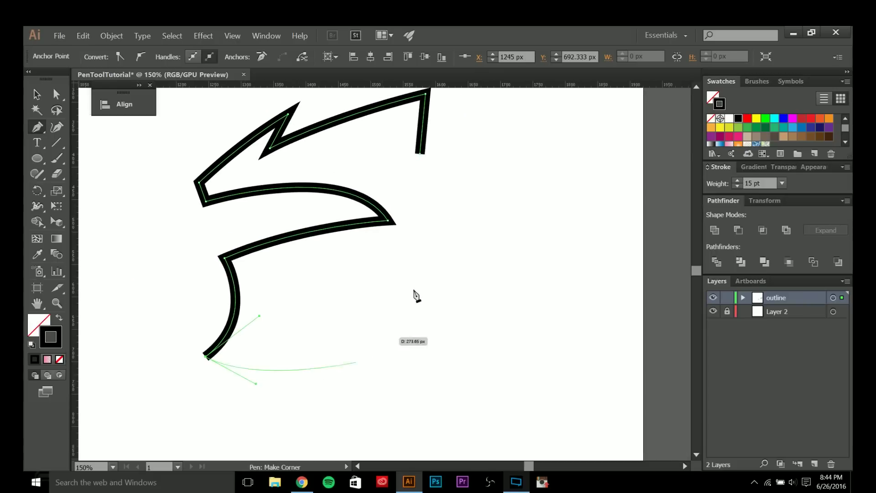
- Add a long lower curve to about X 1703 px, Y 534 px, lengthen its starting handle, finish with a curve up left, and deselect
{"action": "left_click_drag", "start_coordinate": [502, 252], "coordinate": [603, 275]}
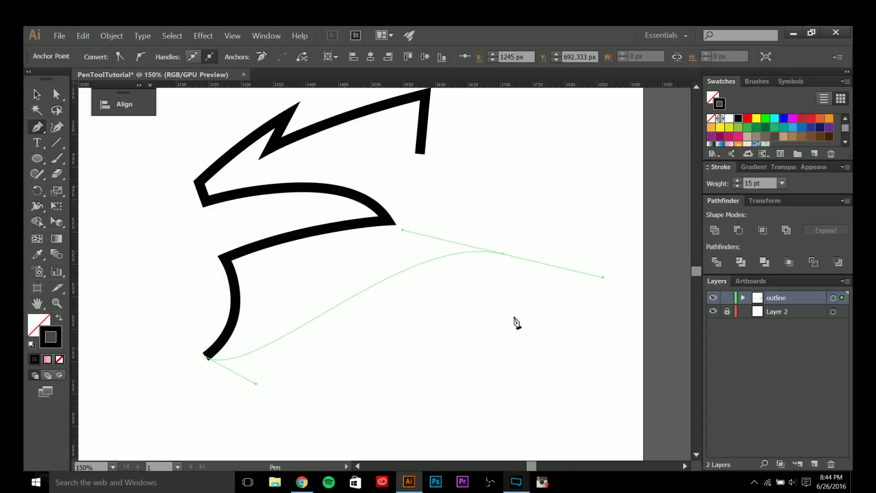
{"action": "left_click_drag", "start_coordinate": [254, 384], "coordinate": [337, 407]}
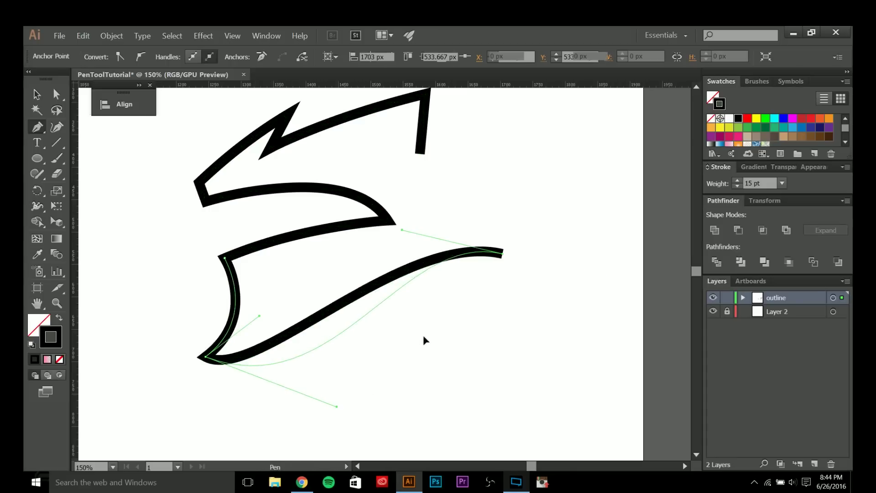
{"action": "left_click_drag", "start_coordinate": [438, 197], "coordinate": [384, 177]}
{"action": "left_click", "coordinate": [347, 180], "text": "ctrl"}
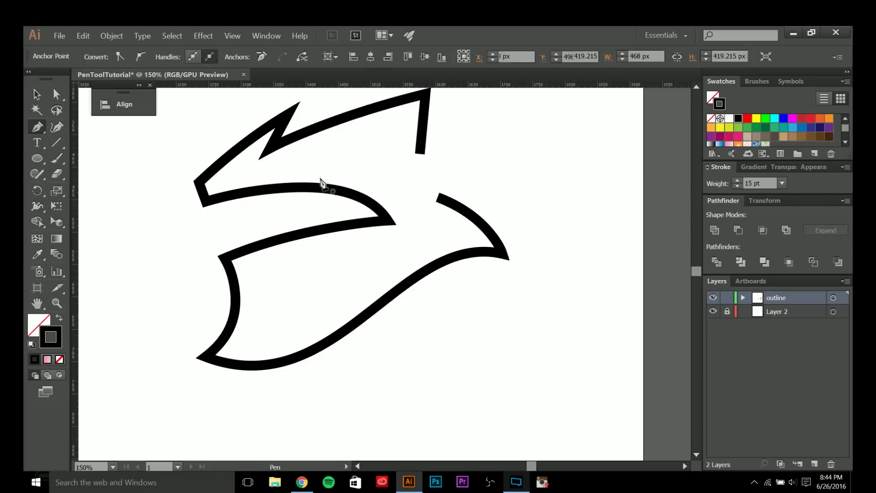
- Draw an open Pen tool path inside the beak that closes its front edge and ends in a curved tongue line, and deselect it
{"action": "left_click", "coordinate": [215, 199]}
{"action": "left_click_drag", "start_coordinate": [234, 258], "coordinate": [234, 258]}
{"action": "left_click", "coordinate": [234, 254]}
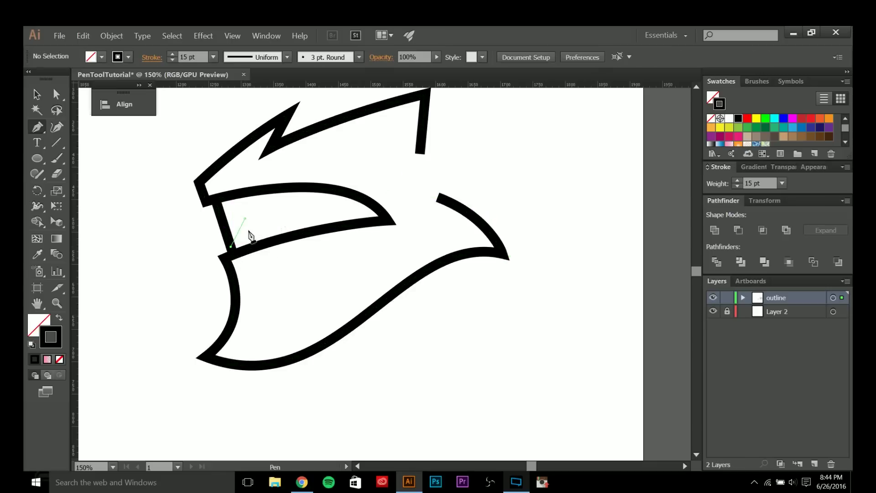
{"action": "left_click", "coordinate": [246, 218]}
{"action": "left_click_drag", "start_coordinate": [314, 217], "coordinate": [314, 217]}
{"action": "left_click_drag", "start_coordinate": [324, 210], "coordinate": [361, 214]}
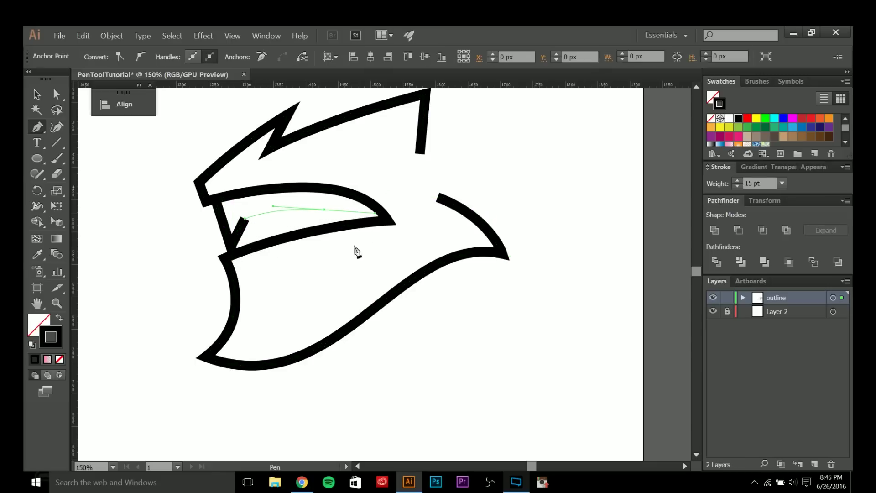
{"action": "left_click", "coordinate": [340, 261], "text": "ctrl"}
- Draw a small closed triangular eye with the Pen tool below the upper brow line, and deselect it
{"action": "left_click", "coordinate": [313, 154]}
{"action": "left_click_drag", "start_coordinate": [369, 137], "coordinate": [397, 135]}
{"action": "left_click", "coordinate": [364, 154]}
{"action": "left_click", "coordinate": [313, 153]}
{"action": "left_click", "coordinate": [390, 234], "text": "ctrl"}
- Select all paths of the bird head and delete them, keeping the circle
{"action": "key", "text": "ctrl+minus"}
{"action": "key", "text": "ctrl+minus"}
{"action": "key", "text": "ctrl+plus"}
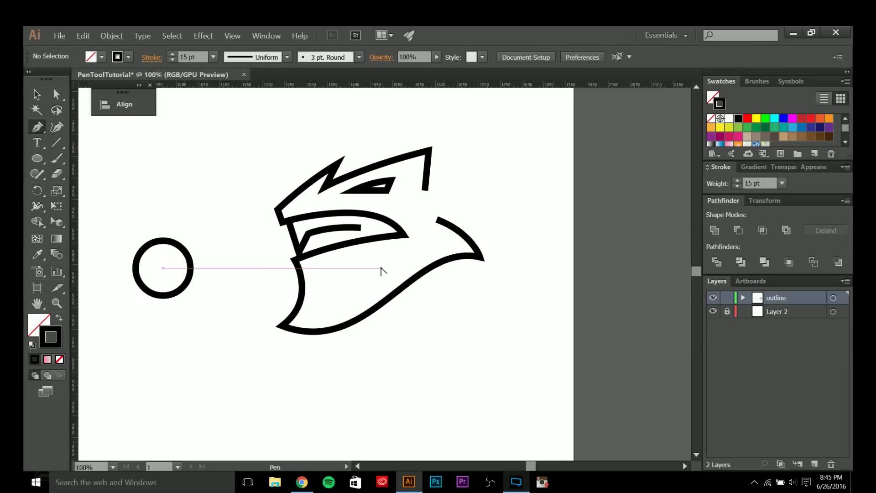
{"action": "key", "text": "ctrl+plus"}
{"action": "key", "text": "v"}
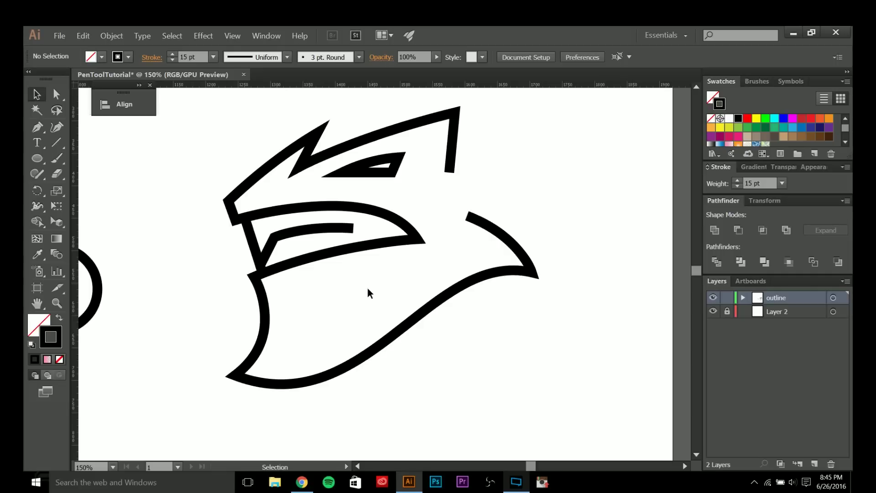
{"action": "mouse_move", "coordinate": [209, 137]}
{"action": "left_mouse_down"}
{"action": "mouse_move", "coordinate": [475, 362]}
{"action": "mouse_move", "coordinate": [489, 369]}
{"action": "mouse_move", "coordinate": [535, 336]}
{"action": "left_mouse_up"}
{"action": "key", "text": "Delete"}
- Move the circle horizontally about 400 px to the left and deselect it
{"action": "left_click_drag", "start_coordinate": [444, 327], "coordinate": [424, 296]}
{"action": "key", "text": "p"}
{"action": "left_click_drag", "start_coordinate": [273, 305], "coordinate": [215, 309]}
{"action": "left_click_drag", "start_coordinate": [187, 275], "coordinate": [421, 255]}
{"action": "left_click_drag", "start_coordinate": [377, 280], "coordinate": [341, 288]}
{"action": "scroll", "coordinate": [360, 287], "scroll_direction": "down", "scroll_amount": 2}
{"action": "left_click_drag", "start_coordinate": [267, 286], "coordinate": [517, 296]}
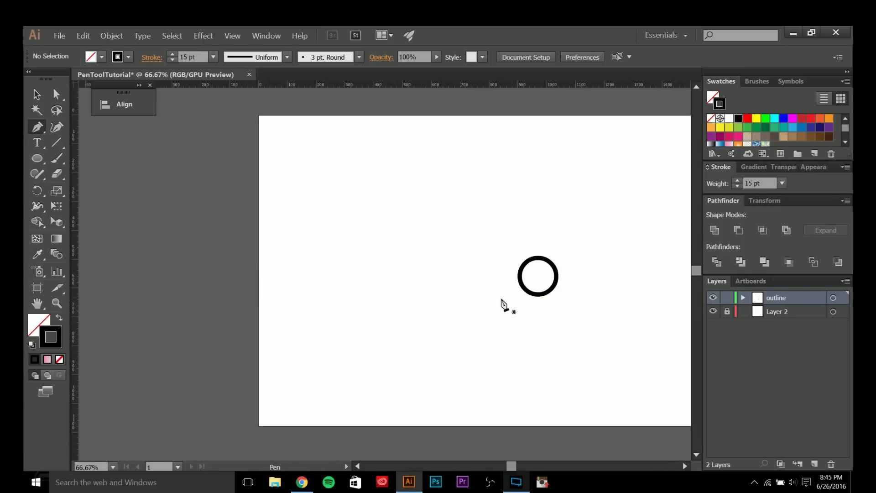
{"action": "key", "text": "v"}
{"action": "left_click", "coordinate": [540, 296]}
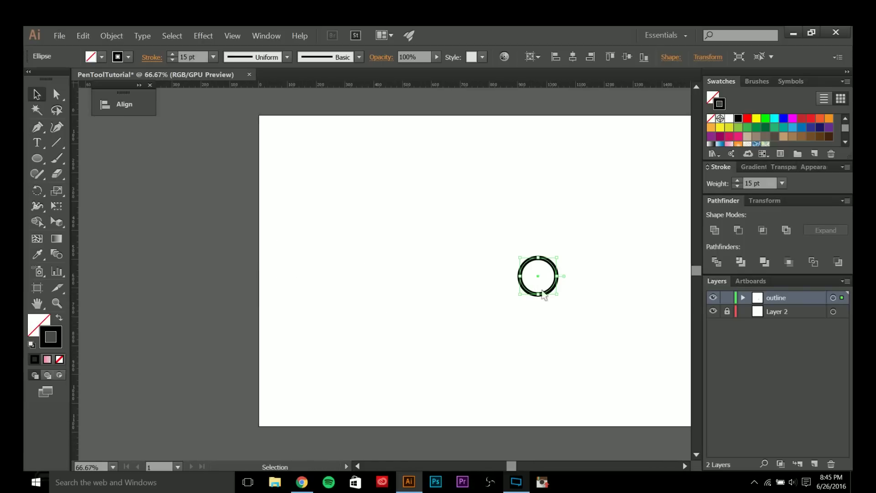
{"action": "key", "text": "shift+Left"}
{"action": "key", "text": "shift+Left"}
{"action": "key", "text": "shift+Left"}
{"action": "key", "text": "shift+Left"}
{"action": "key", "text": "shift+Left"}
{"action": "key", "text": "shift+Left"}
{"action": "key", "text": "shift+Left"}
{"action": "key", "text": "shift+Left"}
{"action": "key", "text": "shift+Left"}
{"action": "key", "text": "shift+Left"}
{"action": "key", "text": "shift+Left"}
{"action": "key", "text": "shift+Left"}
{"action": "key", "text": "shift+Left"}
{"action": "key", "text": "shift+Left"}
{"action": "key", "text": "shift+Left"}
{"action": "key", "text": "shift+Left"}
{"action": "key", "text": "shift+Left"}
{"action": "key", "text": "shift+Left"}
{"action": "key", "text": "shift+Left"}
{"action": "key", "text": "shift+Left"}
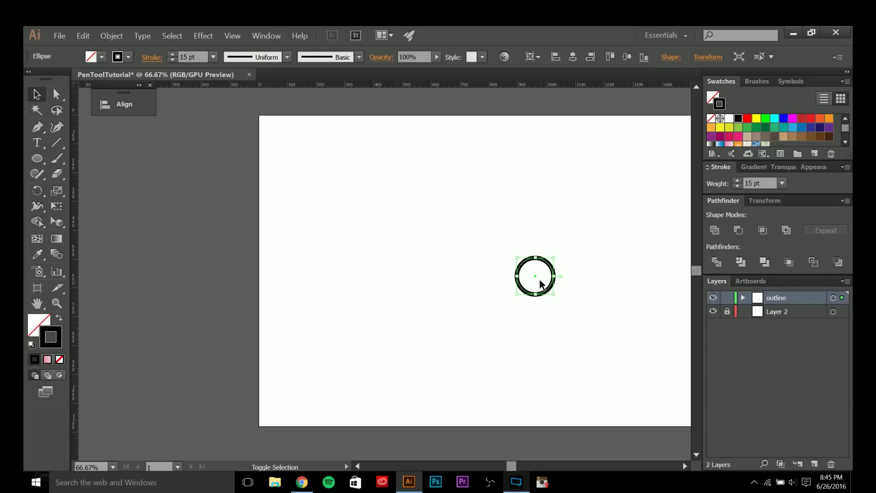
{"action": "key", "text": "shift+Left"}
{"action": "key", "text": "shift+Left"}
{"action": "key", "text": "shift+Left"}
{"action": "key", "text": "shift+Left"}
{"action": "key", "text": "shift+Left"}
{"action": "key", "text": "shift+Left"}
{"action": "key", "text": "shift+Left"}
{"action": "key", "text": "shift+Left"}
{"action": "key", "text": "shift+Left"}
{"action": "key", "text": "shift+Left"}
{"action": "key", "text": "shift+Left"}
{"action": "key", "text": "shift+Left"}
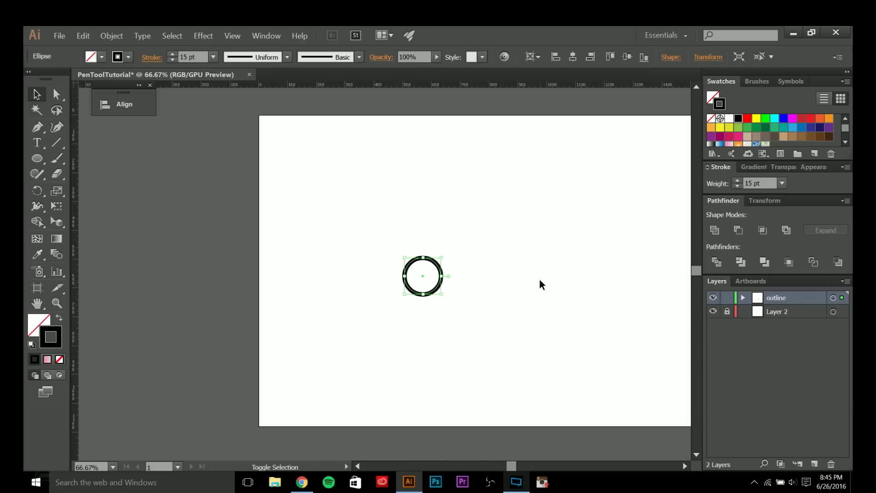
{"action": "left_click", "coordinate": [539, 279]}
- Draw an open wavy path of six anchor points with a crest and a trough beside the circle using the Pen tool, and deselect it
{"action": "left_click_drag", "start_coordinate": [578, 324], "coordinate": [432, 302]}
{"action": "scroll", "coordinate": [499, 323], "scroll_direction": "up", "scroll_amount": 1}
{"action": "scroll", "coordinate": [440, 314], "scroll_direction": "up", "scroll_amount": 1}
{"action": "key", "text": "p"}
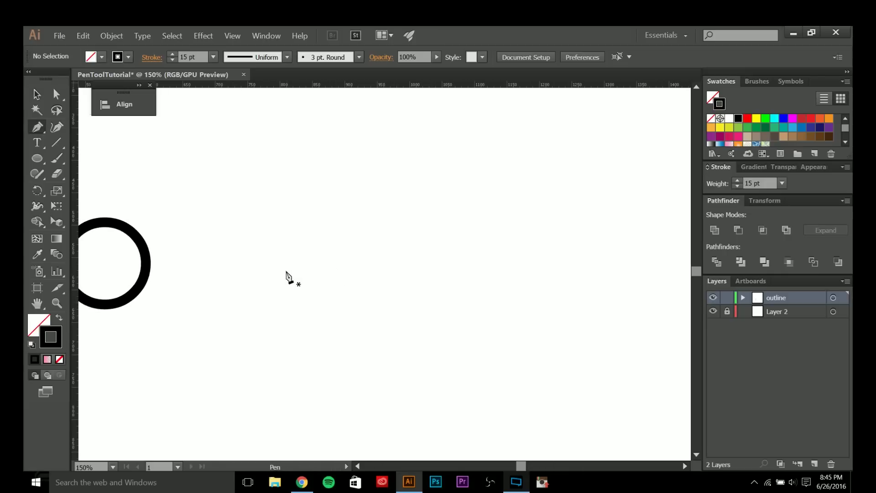
{"action": "left_click_drag", "start_coordinate": [368, 228], "coordinate": [398, 246]}
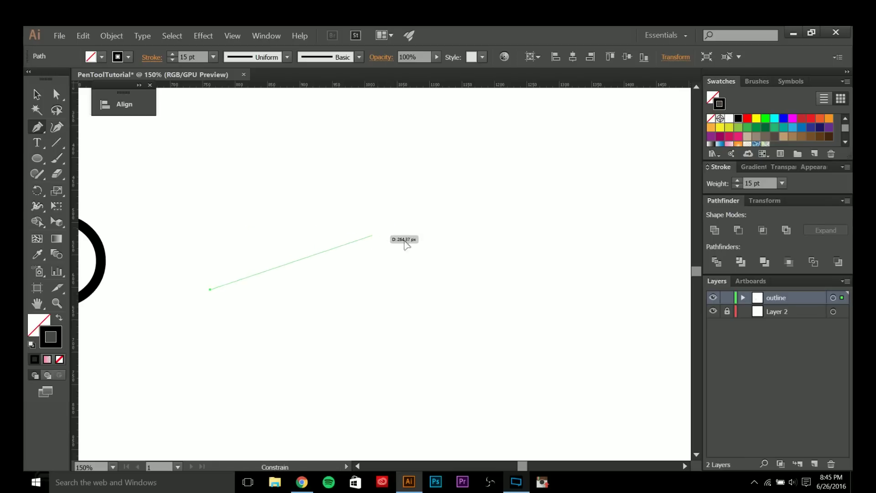
{"action": "left_click_drag", "start_coordinate": [318, 247], "coordinate": [385, 257]}
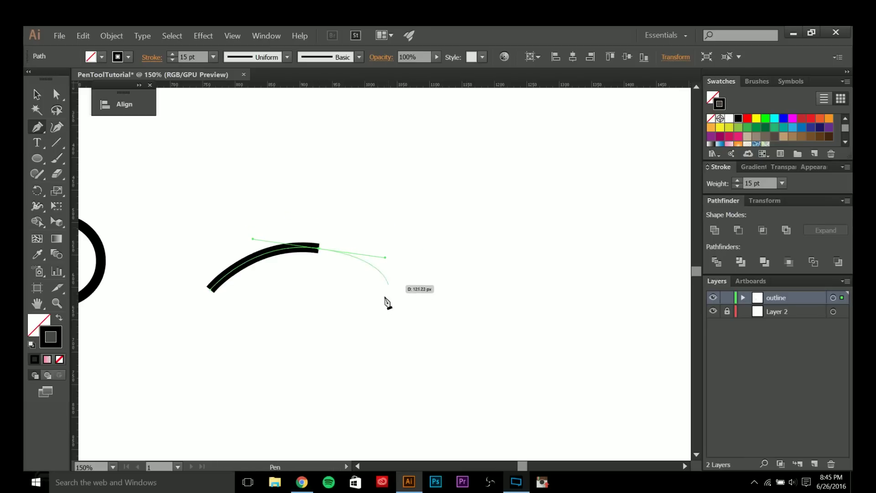
{"action": "left_click_drag", "start_coordinate": [413, 335], "coordinate": [430, 355]}
{"action": "mouse_move", "coordinate": [524, 382]}
{"action": "left_mouse_down"}
{"action": "mouse_move", "coordinate": [565, 381]}
{"action": "mouse_move", "coordinate": [493, 385]}
{"action": "left_mouse_up"}
{"action": "key", "text": "space"}
{"action": "left_click_drag", "start_coordinate": [570, 316], "coordinate": [590, 283]}
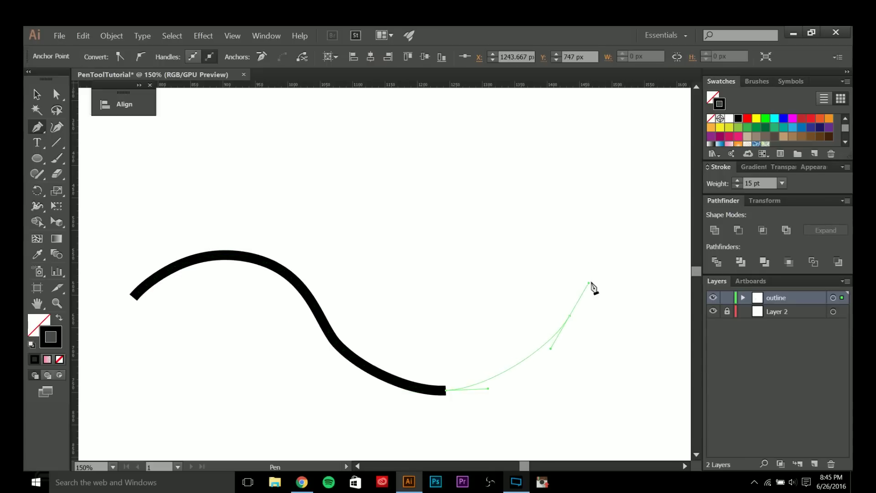
{"action": "left_click_drag", "start_coordinate": [598, 245], "coordinate": [592, 297]}
{"action": "left_click", "coordinate": [525, 281], "text": "ctrl"}
- Select the wavy path and place a duplicate of it directly above the original
{"action": "key", "text": "v"}
{"action": "left_click_drag", "start_coordinate": [315, 319], "coordinate": [507, 422]}
{"action": "key", "text": "space"}
{"action": "left_click_drag", "start_coordinate": [293, 422], "coordinate": [309, 406]}
{"action": "key", "text": "a"}
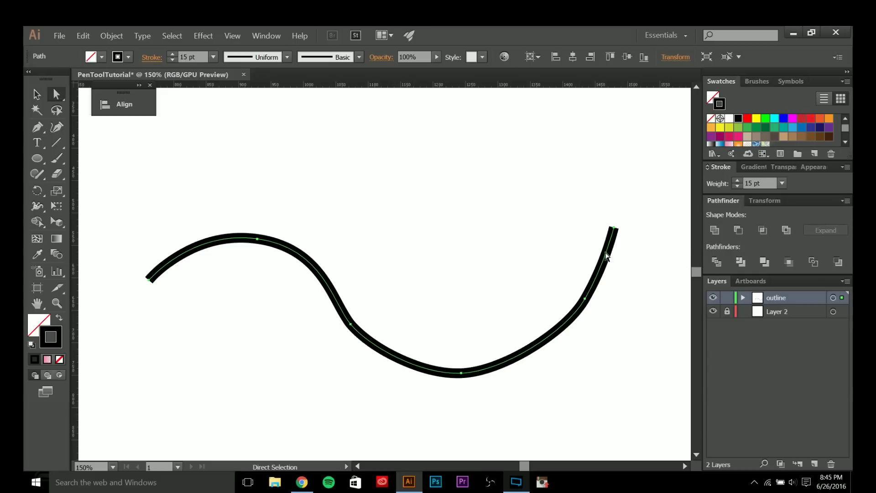
{"action": "scroll", "coordinate": [484, 278], "scroll_direction": "down", "scroll_amount": 1}
{"action": "key", "text": "space"}
{"action": "left_click_drag", "start_coordinate": [526, 273], "coordinate": [475, 284]}
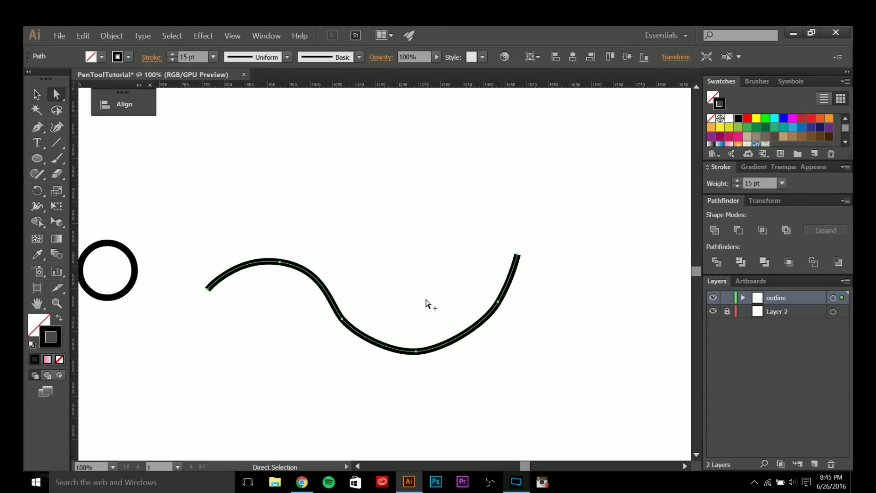
{"action": "scroll", "coordinate": [426, 303], "scroll_direction": "up", "scroll_amount": 2}
{"action": "left_click_drag", "start_coordinate": [456, 289], "coordinate": [447, 293]}
{"action": "key", "text": "v"}
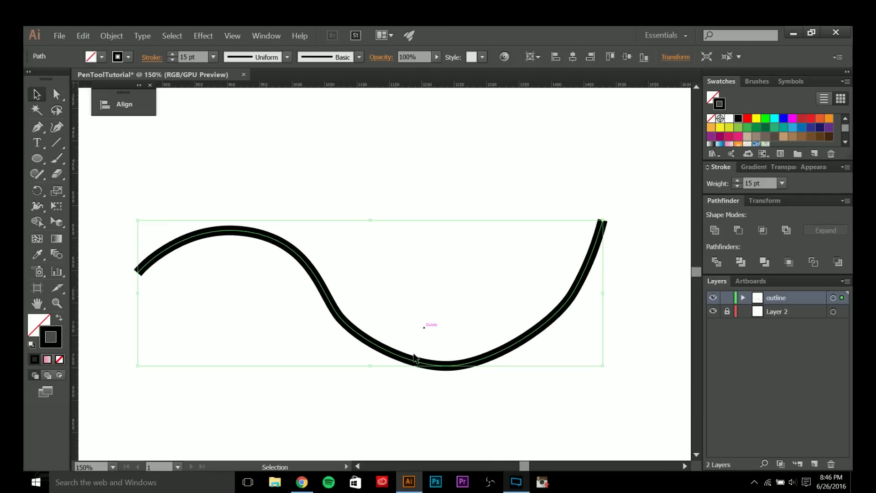
{"action": "mouse_move", "coordinate": [415, 365]}
{"action": "left_mouse_down"}
{"action": "mouse_move", "coordinate": [416, 212]}
{"action": "mouse_move", "coordinate": [484, 320]}
{"action": "left_mouse_up"}
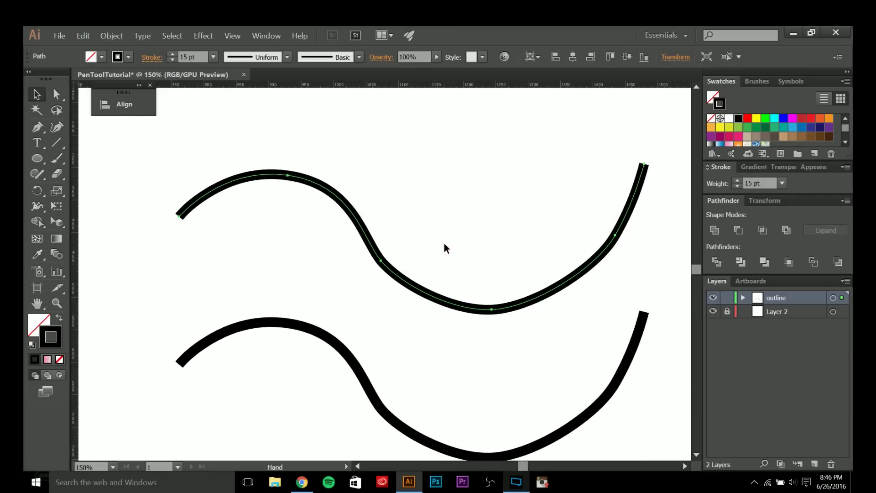
- Delete the two in-between anchor points on the slopes of the upper curve, keeping its ends, crest and trough
{"action": "key", "text": "minus"}
{"action": "left_click", "coordinate": [616, 236]}
{"action": "left_click", "coordinate": [383, 261]}
- Lower the left end point of the upper curve and align the trough anchor to its height
{"action": "key", "text": "a"}
{"action": "left_click_drag", "start_coordinate": [181, 218], "coordinate": [167, 254]}
{"action": "left_click", "coordinate": [179, 253], "text": "shift"}
{"action": "left_click", "coordinate": [139, 103]}
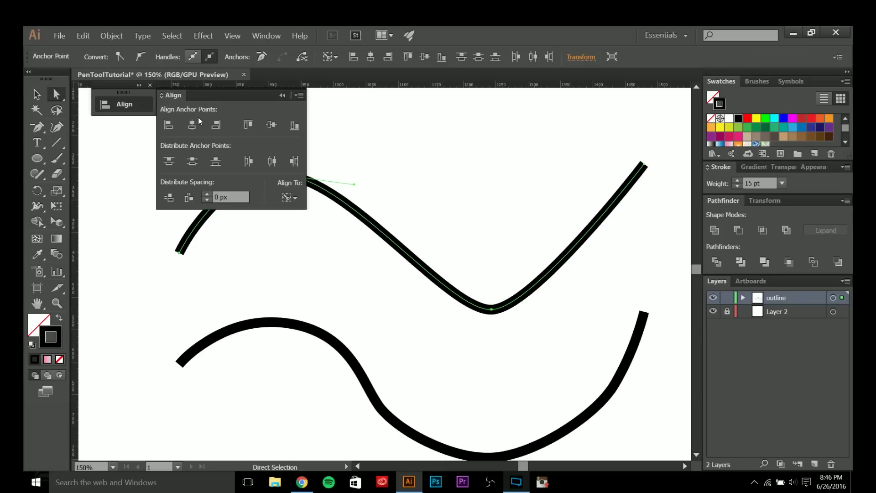
{"action": "left_click", "coordinate": [274, 125]}
{"action": "left_click", "coordinate": [282, 95]}
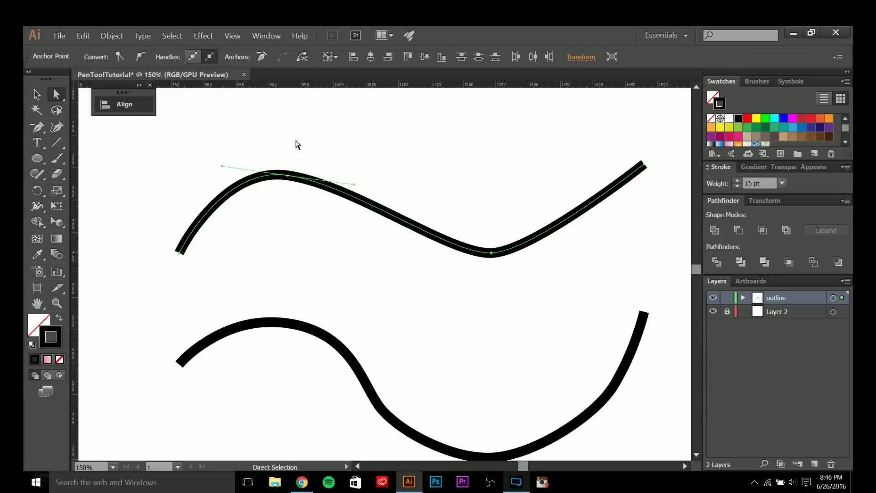
- Pull out new horizontal direction handles from the crest and trough anchors of the upper curve with the Anchor Point tool
{"action": "key", "text": "shift+c"}
{"action": "left_click_drag", "start_coordinate": [287, 175], "coordinate": [383, 176]}
{"action": "key", "text": "a"}
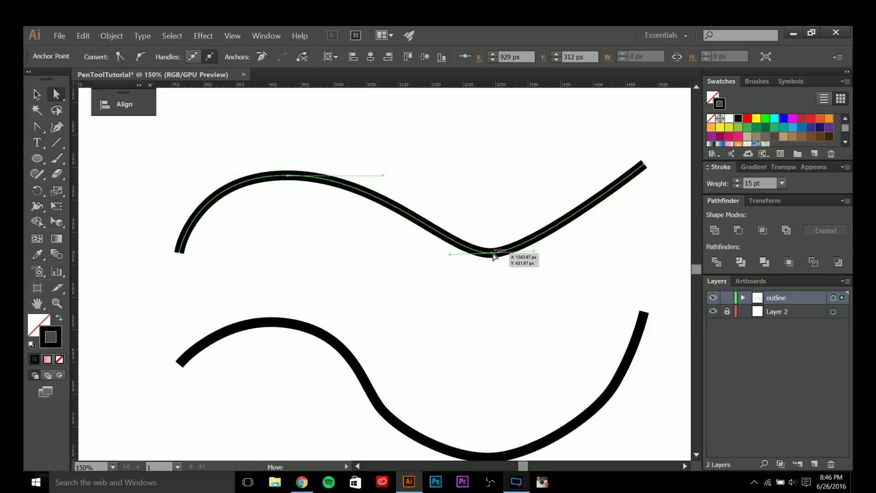
{"action": "key", "text": "shift+c"}
{"action": "left_click_drag", "start_coordinate": [492, 253], "coordinate": [560, 254]}
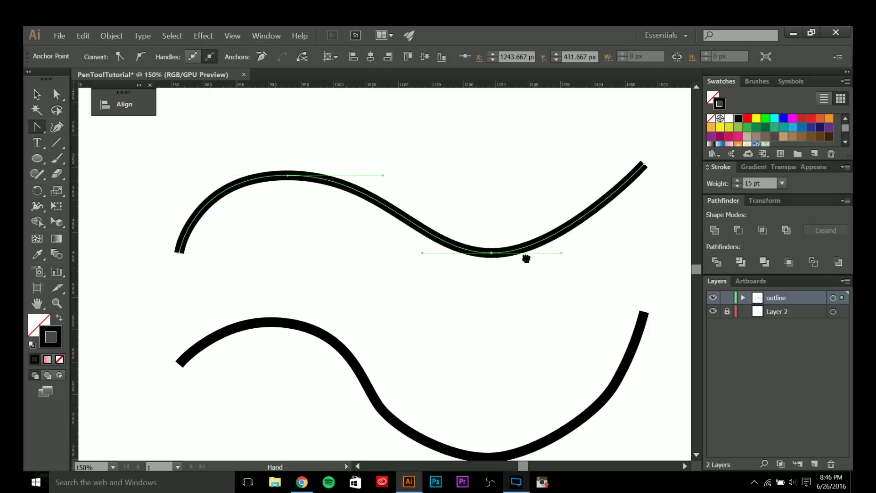
- Align the right end point of the upper curve to the height of its crest anchor
{"action": "scroll", "coordinate": [548, 228], "scroll_direction": "right", "scroll_amount": 3}
{"action": "key", "text": "a"}
{"action": "left_click", "coordinate": [575, 168]}
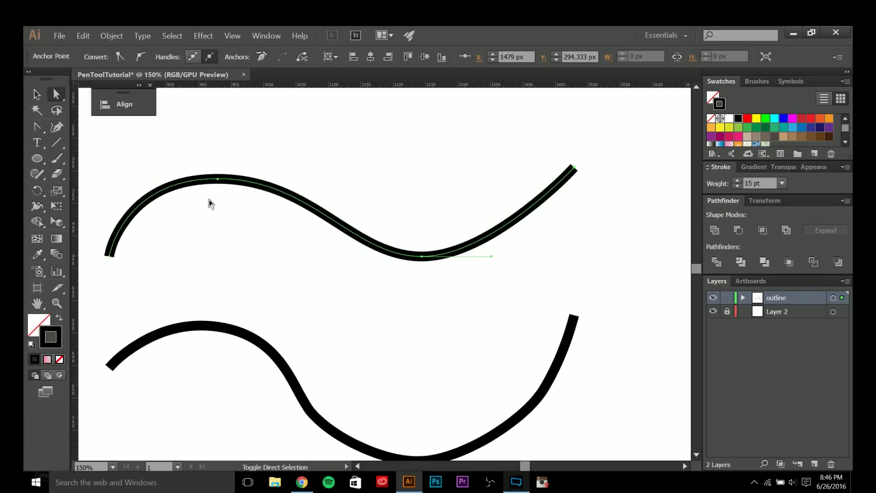
{"action": "left_click", "coordinate": [217, 179], "text": "shift"}
{"action": "left_click_drag", "start_coordinate": [502, 191], "coordinate": [502, 191]}
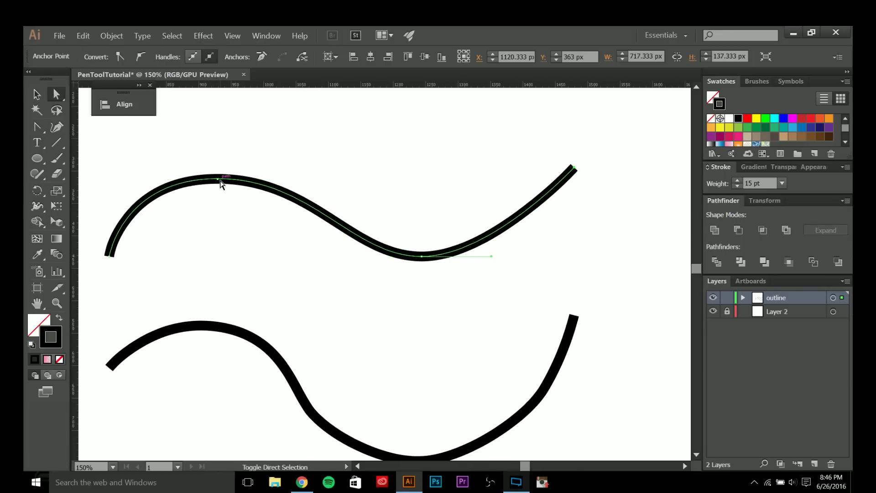
{"action": "left_click", "coordinate": [122, 105]}
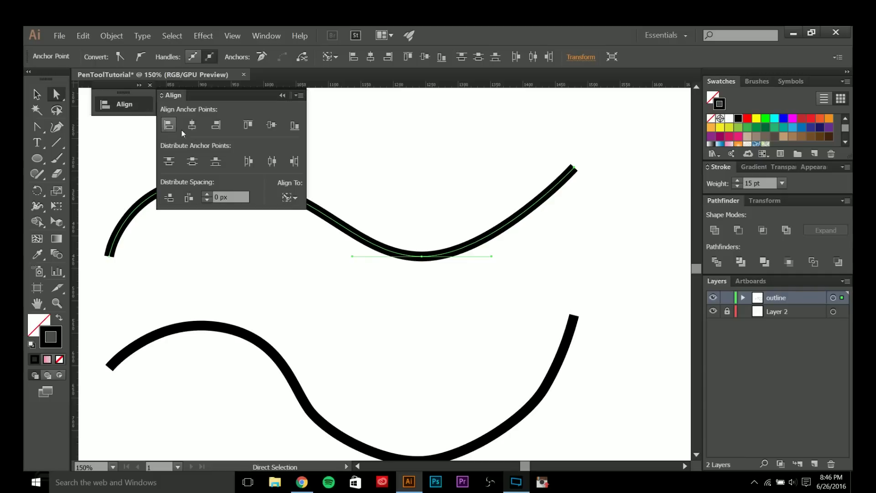
{"action": "left_click", "coordinate": [254, 124]}
{"action": "left_click", "coordinate": [282, 95]}
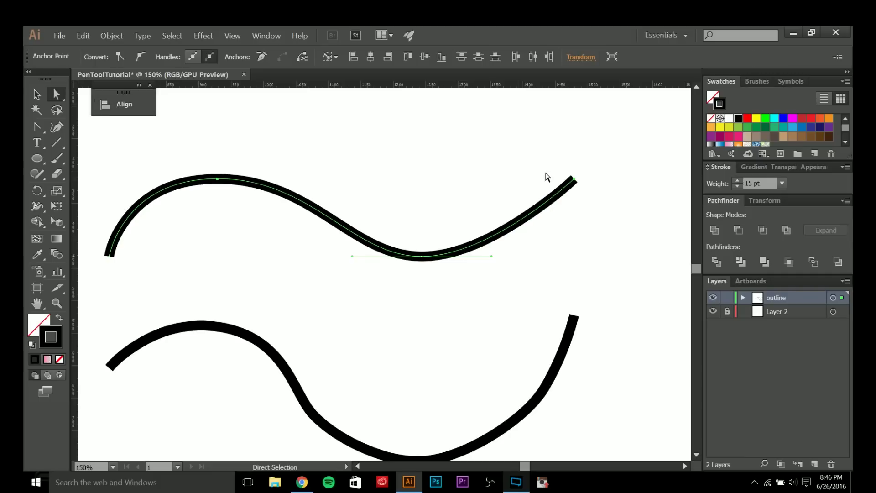
- Lengthen both horizontal handles of the upper curve's trough anchor to round out the trough, and deselect the curve
{"action": "left_click_drag", "start_coordinate": [491, 256], "coordinate": [535, 261]}
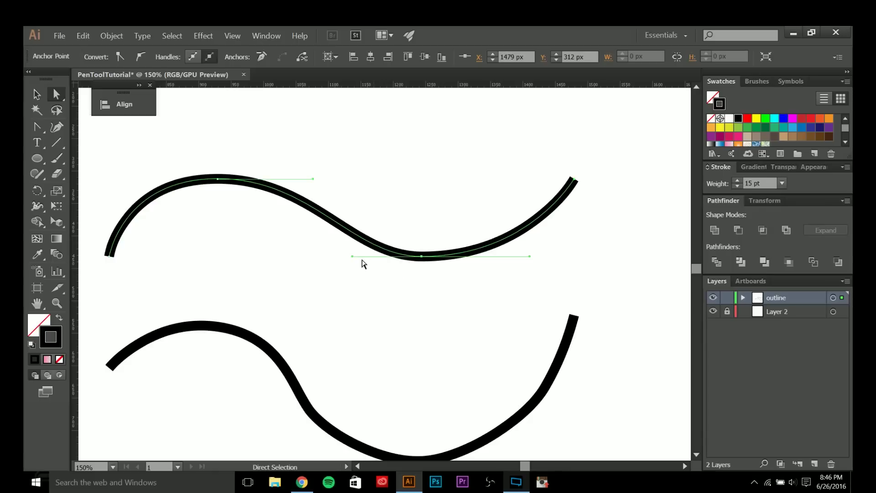
{"action": "left_click_drag", "start_coordinate": [345, 258], "coordinate": [320, 259]}
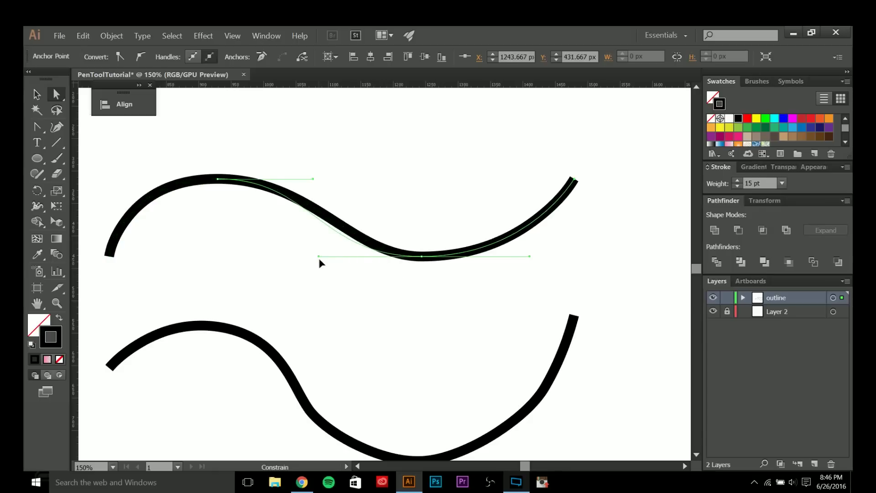
{"action": "left_click_drag", "start_coordinate": [230, 240], "coordinate": [259, 233]}
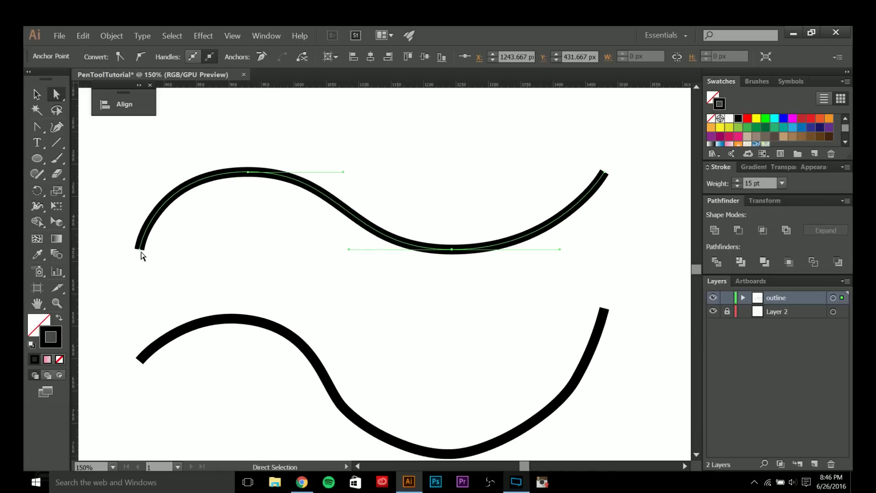
{"action": "left_click", "coordinate": [319, 239]}
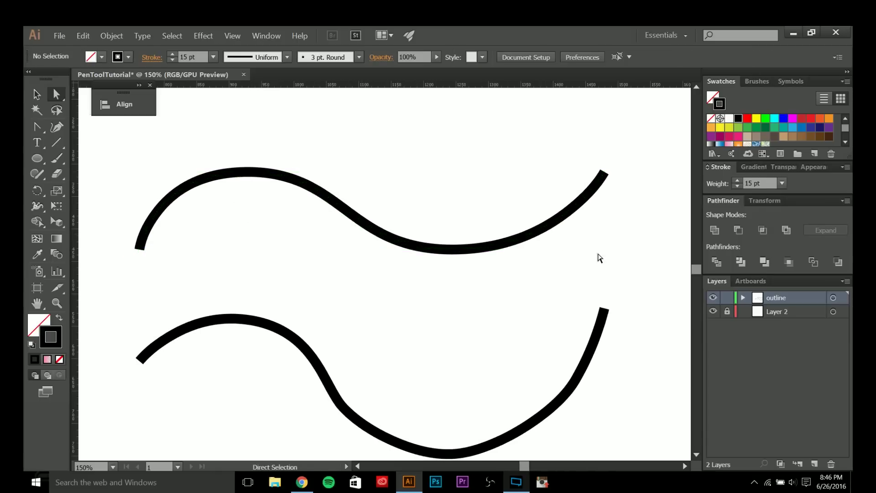
{"action": "left_click_drag", "start_coordinate": [490, 220], "coordinate": [441, 266]}
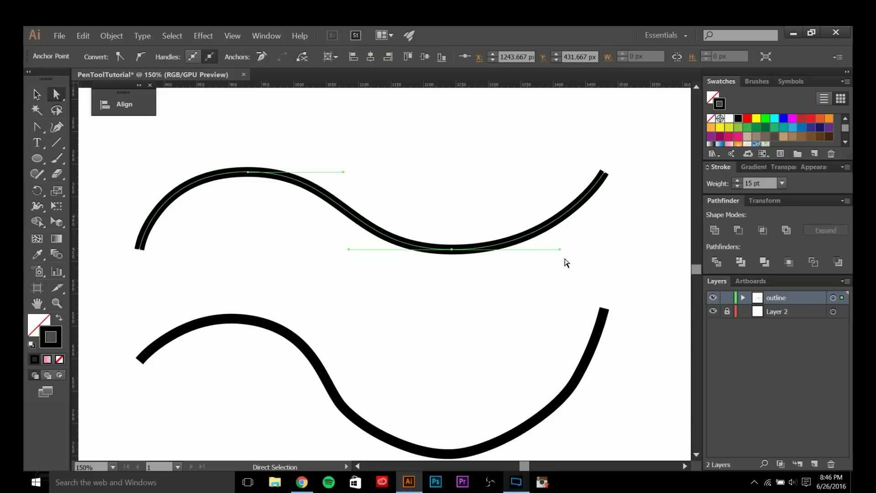
{"action": "left_click_drag", "start_coordinate": [560, 250], "coordinate": [567, 249]}
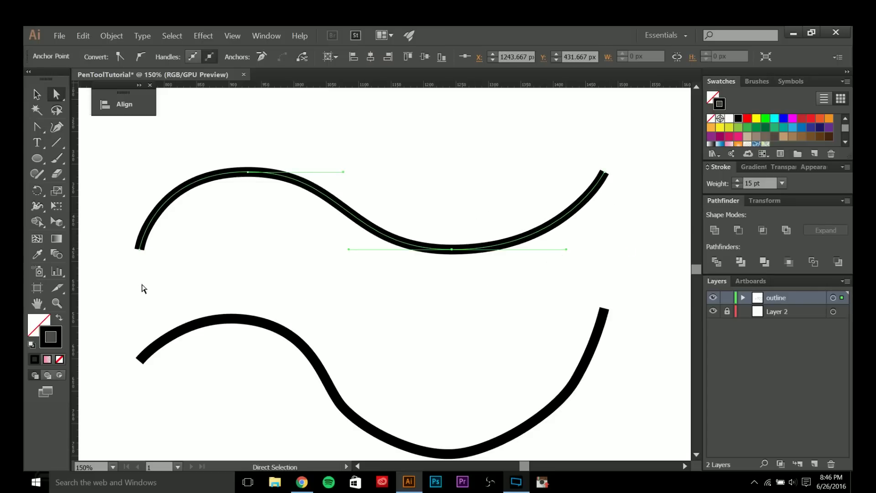
{"action": "left_click_drag", "start_coordinate": [194, 236], "coordinate": [195, 236]}
{"action": "left_click", "coordinate": [302, 280]}
- Delete the trough anchor of the upper curve and pull long diagonal handles out of its right end point
{"action": "scroll", "coordinate": [308, 286], "scroll_direction": "down", "scroll_amount": 1}
{"action": "left_click_drag", "start_coordinate": [338, 311], "coordinate": [332, 293]}
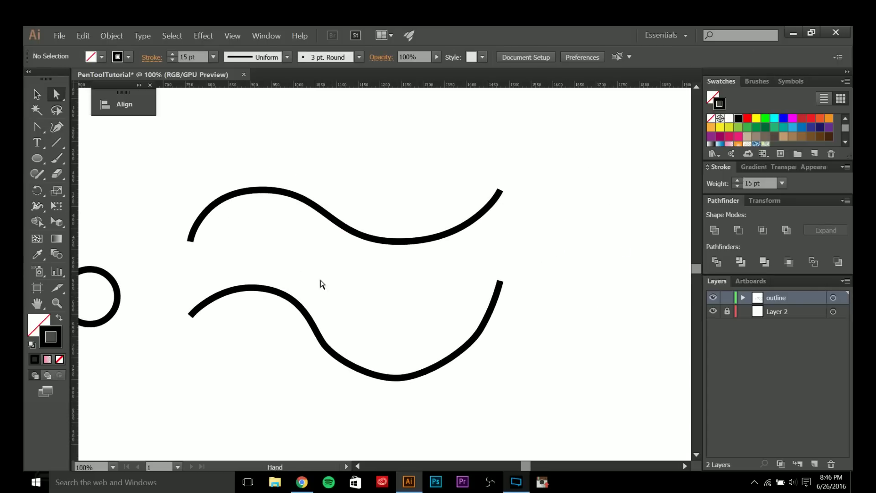
{"action": "left_click_drag", "start_coordinate": [417, 283], "coordinate": [425, 292]}
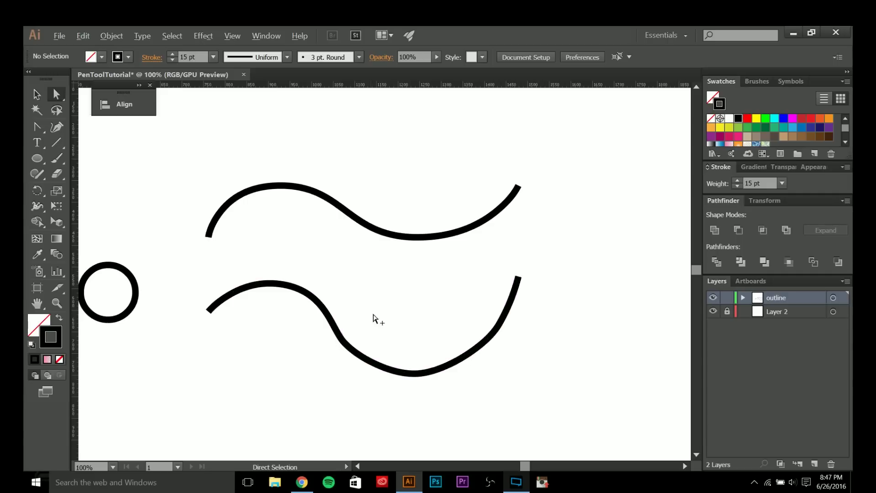
{"action": "scroll", "coordinate": [374, 316], "scroll_direction": "up", "scroll_amount": 1}
{"action": "left_click_drag", "start_coordinate": [382, 317], "coordinate": [449, 214]}
{"action": "scroll", "coordinate": [388, 325], "scroll_direction": "down", "scroll_amount": 1}
{"action": "key", "text": "v"}
{"action": "key", "text": "a"}
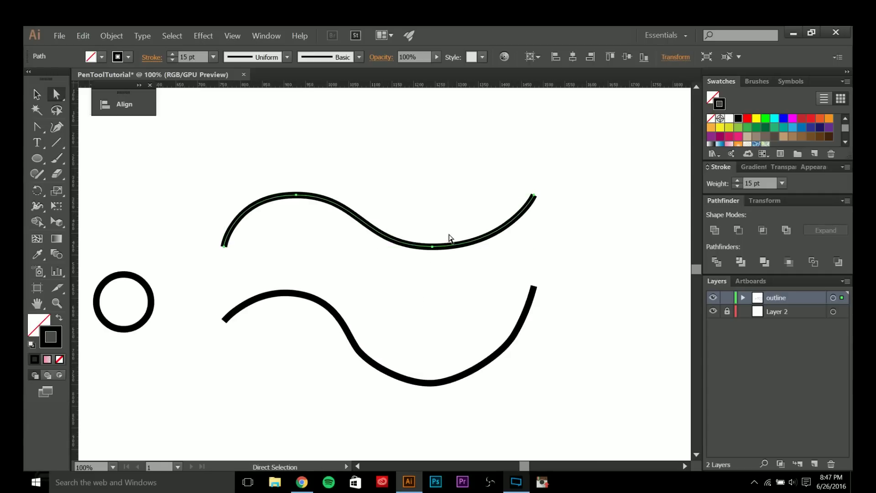
{"action": "key", "text": "minus"}
{"action": "left_click", "coordinate": [433, 247]}
{"action": "key", "text": "shift+c"}
{"action": "mouse_move", "coordinate": [535, 195]}
{"action": "left_mouse_down"}
{"action": "mouse_move", "coordinate": [650, 87]}
{"action": "mouse_move", "coordinate": [640, 96]}
{"action": "mouse_move", "coordinate": [650, 96]}
{"action": "left_mouse_up"}
- Try to reshape the trough by lengthening the crest anchor's handle and the right end point's inner handle, and deselect the curve
{"action": "key", "text": "a"}
{"action": "left_click_drag", "start_coordinate": [360, 223], "coordinate": [383, 232]}
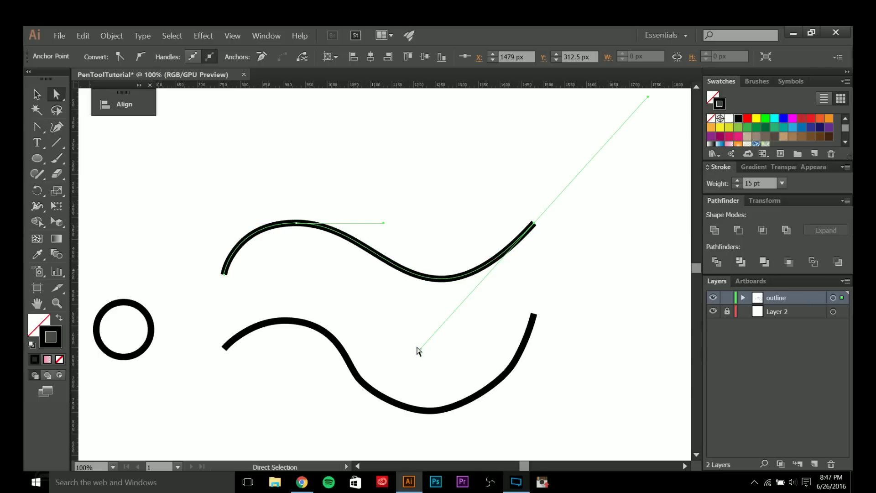
{"action": "left_click_drag", "start_coordinate": [422, 355], "coordinate": [400, 380]}
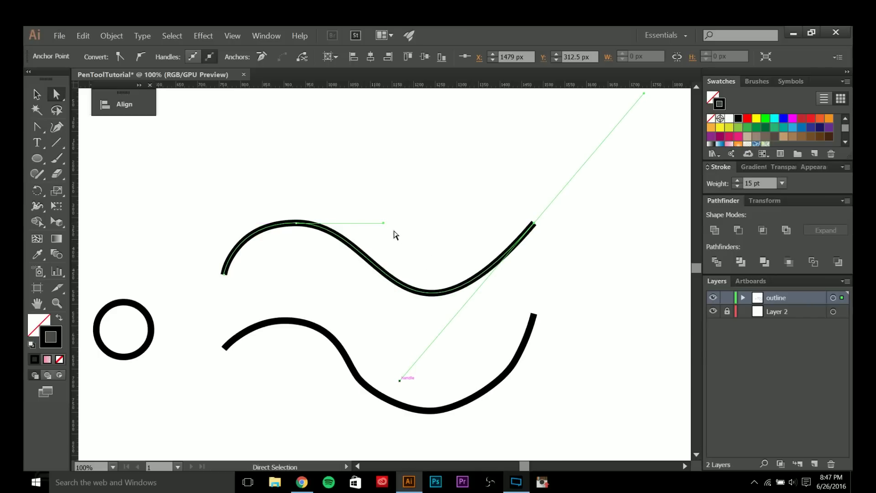
{"action": "left_click_drag", "start_coordinate": [383, 224], "coordinate": [437, 225]}
{"action": "left_click", "coordinate": [474, 227]}
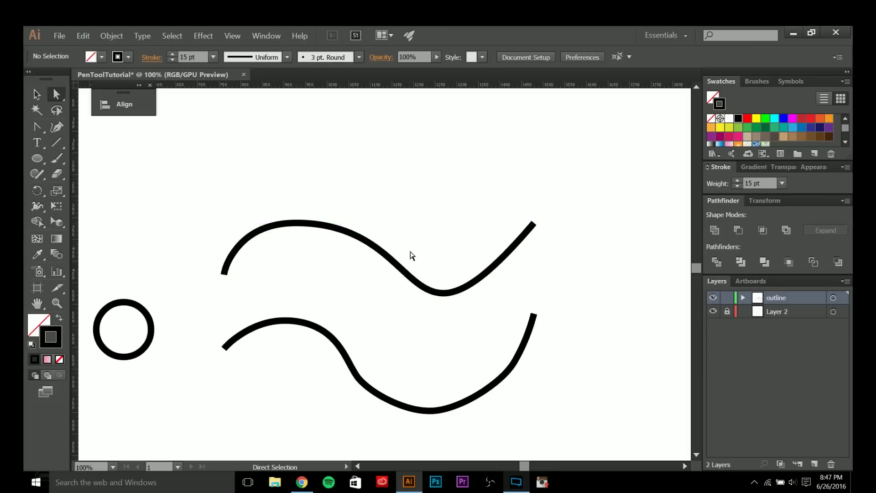
- Undo the handle edits and the trough anchor's removal on the upper curve, and deselect it
{"action": "key", "text": "ctrl+z"}
{"action": "key", "text": "ctrl+z"}
{"action": "key", "text": "ctrl+z"}
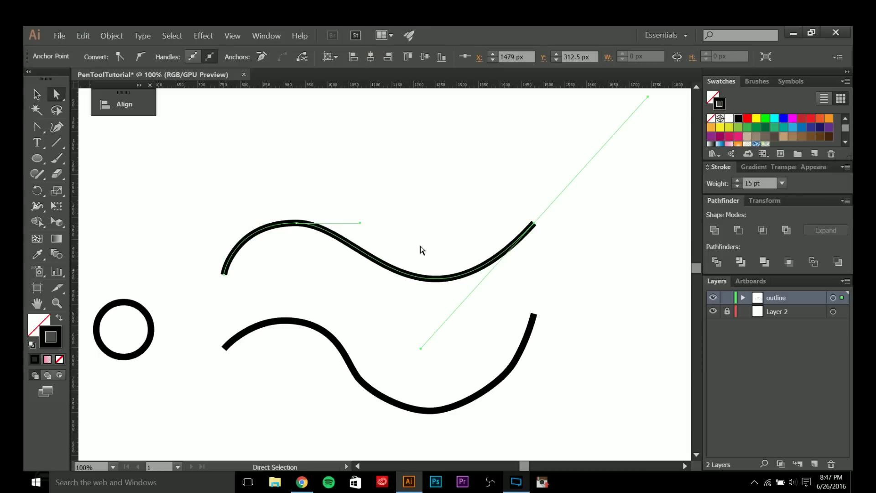
{"action": "key", "text": "ctrl+z"}
{"action": "key", "text": "ctrl+shift+z"}
{"action": "left_click", "coordinate": [329, 261]}
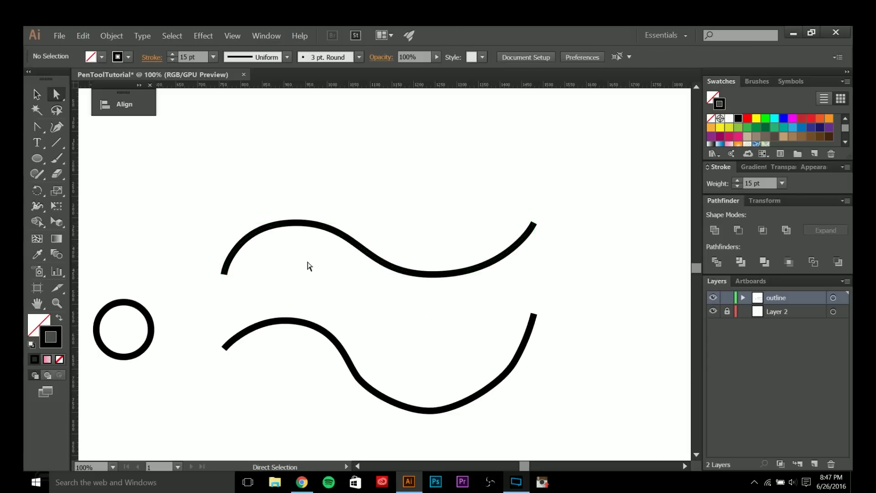
- Show the direction handles of the upper curve's trough anchor for inspection, and deselect it
{"action": "left_click", "coordinate": [461, 274]}
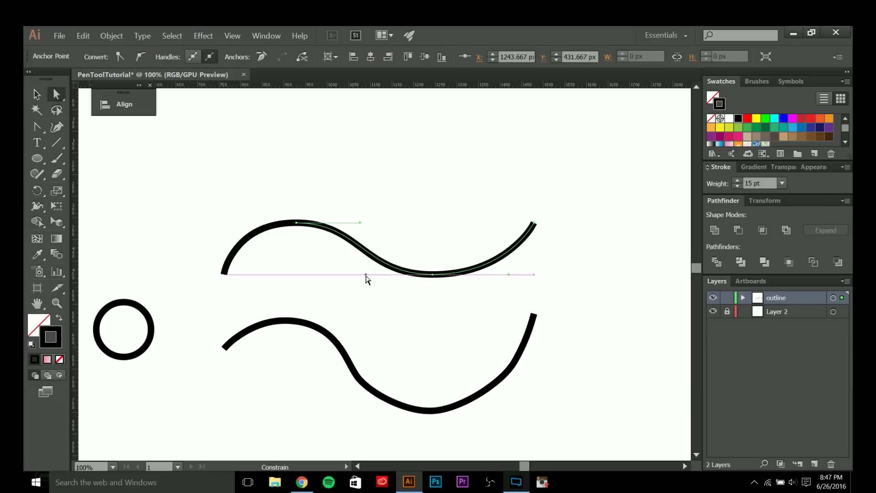
{"action": "left_click", "coordinate": [388, 318]}
{"action": "key", "text": "v"}
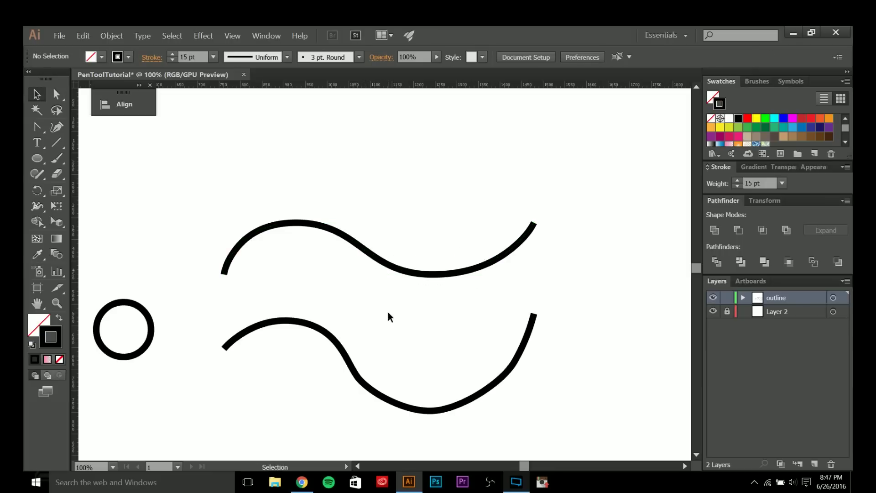
{"action": "left_click_drag", "start_coordinate": [388, 312], "coordinate": [413, 300]}
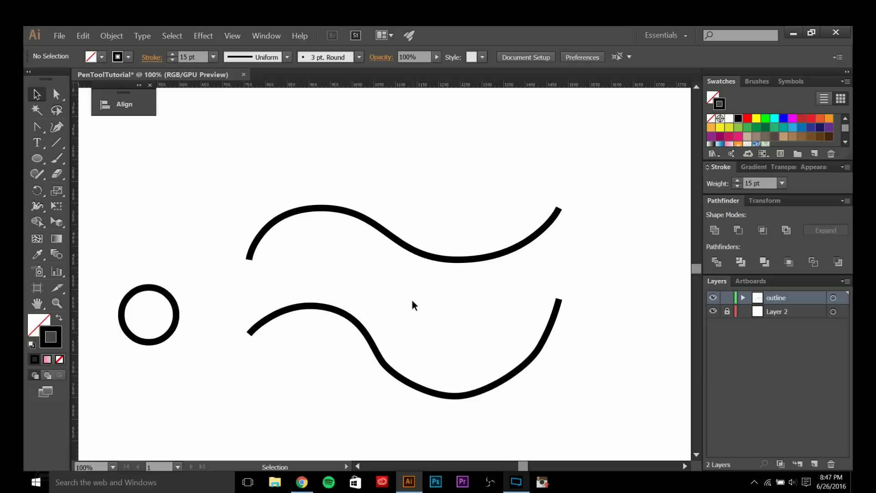
{"action": "left_click_drag", "start_coordinate": [412, 301], "coordinate": [429, 295]}
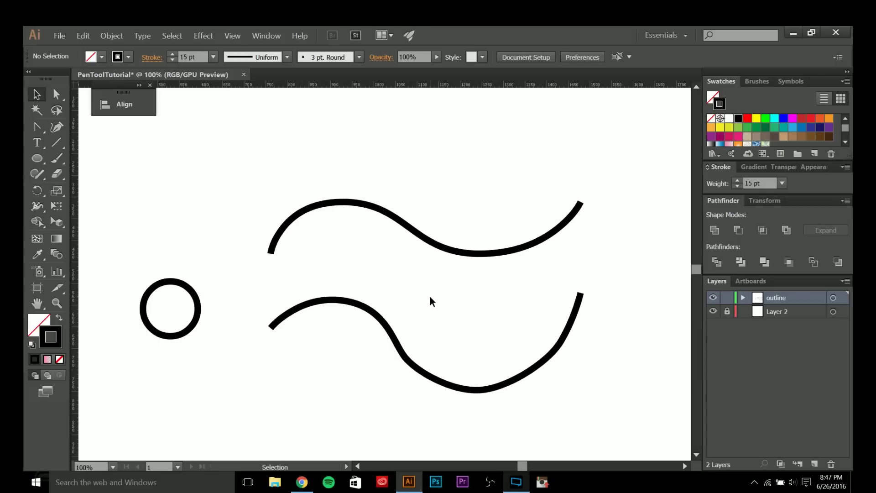
{"action": "left_click_drag", "start_coordinate": [506, 179], "coordinate": [379, 379]}
{"action": "left_click", "coordinate": [475, 235]}
{"action": "left_click_drag", "start_coordinate": [432, 204], "coordinate": [419, 288]}
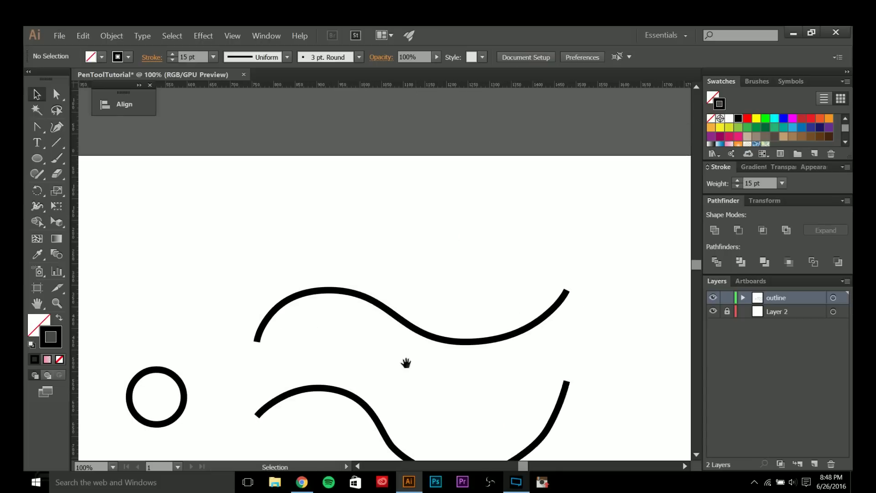
- Enlarge the circle beside the wavy curves, swap its black stroke into a solid black fill, and deselect it
{"action": "left_click_drag", "start_coordinate": [407, 361], "coordinate": [437, 231]}
{"action": "scroll", "coordinate": [413, 278], "scroll_direction": "down", "scroll_amount": 1}
{"action": "left_click_drag", "start_coordinate": [226, 290], "coordinate": [339, 286]}
{"action": "scroll", "coordinate": [330, 289], "scroll_direction": "up", "scroll_amount": 1}
{"action": "left_click_drag", "start_coordinate": [329, 218], "coordinate": [409, 299]}
{"action": "left_click", "coordinate": [61, 318]}
{"action": "left_click", "coordinate": [294, 347]}
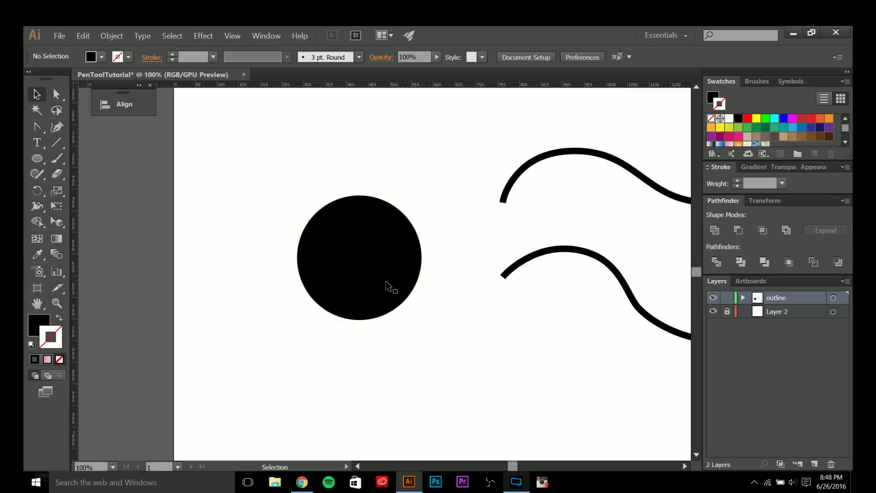
- Enlarge the black circle and cut a smaller concentric circle out of it to form a thick ring
{"action": "left_click", "coordinate": [392, 309]}
{"action": "left_click_drag", "start_coordinate": [421, 323], "coordinate": [431, 342]}
{"action": "left_click", "coordinate": [497, 340]}
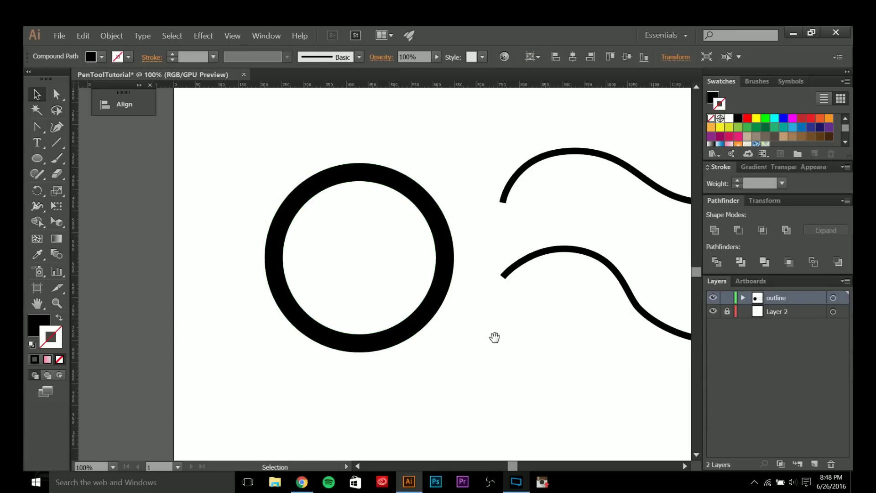
{"action": "left_click_drag", "start_coordinate": [479, 326], "coordinate": [462, 332]}
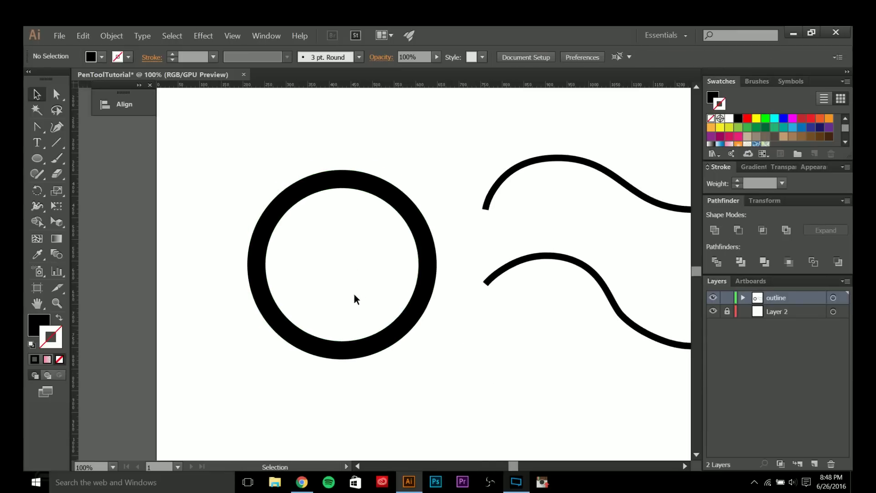
- Place a vertical and a horizontal guide through the centre of the ring
{"action": "left_click", "coordinate": [365, 183]}
{"action": "left_click_drag", "start_coordinate": [191, 329], "coordinate": [342, 340]}
{"action": "left_click_drag", "start_coordinate": [345, 93], "coordinate": [264, 266]}
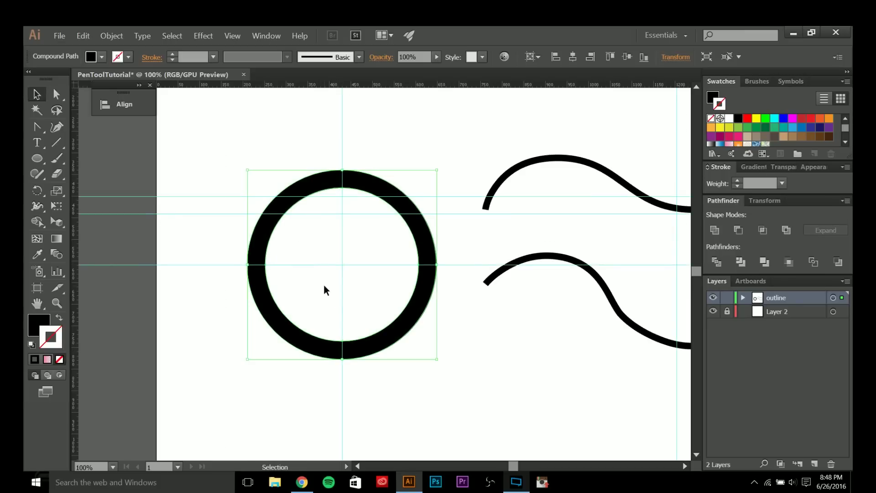
- Delete the two extra horizontal guides that cross the upper part of the ring
{"action": "left_click", "coordinate": [193, 231]}
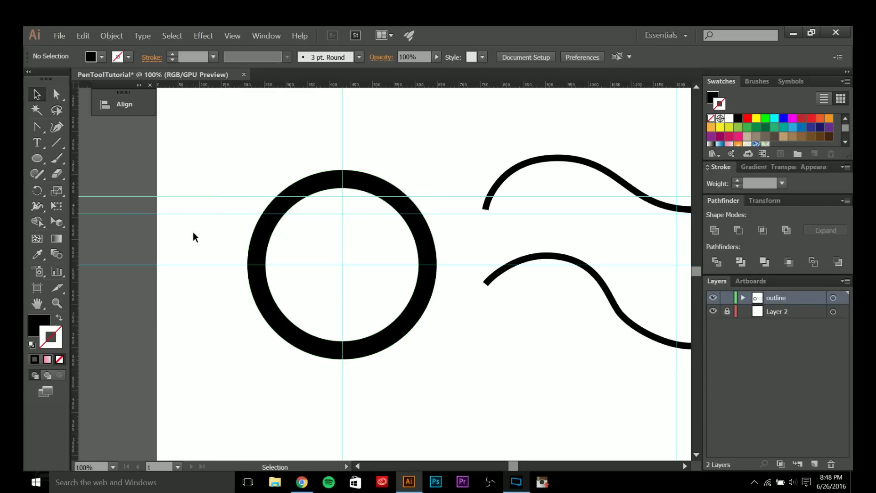
{"action": "left_click_drag", "start_coordinate": [193, 232], "coordinate": [206, 151]}
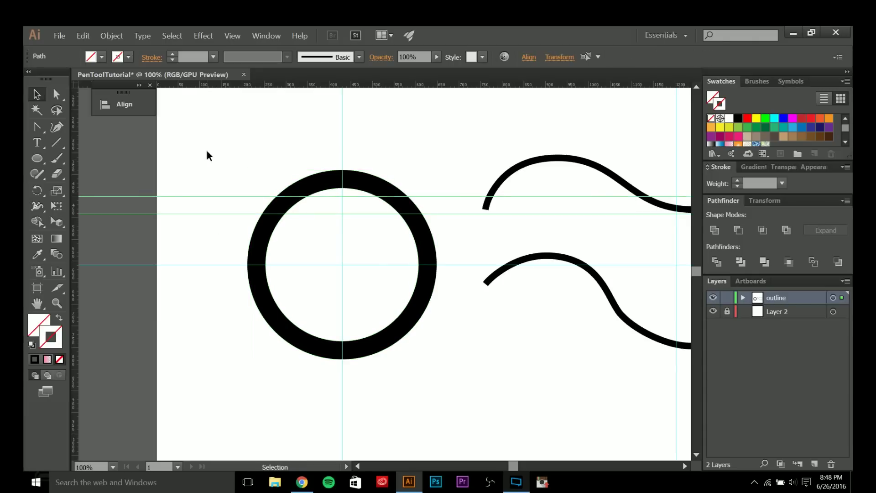
{"action": "key", "text": "Delete"}
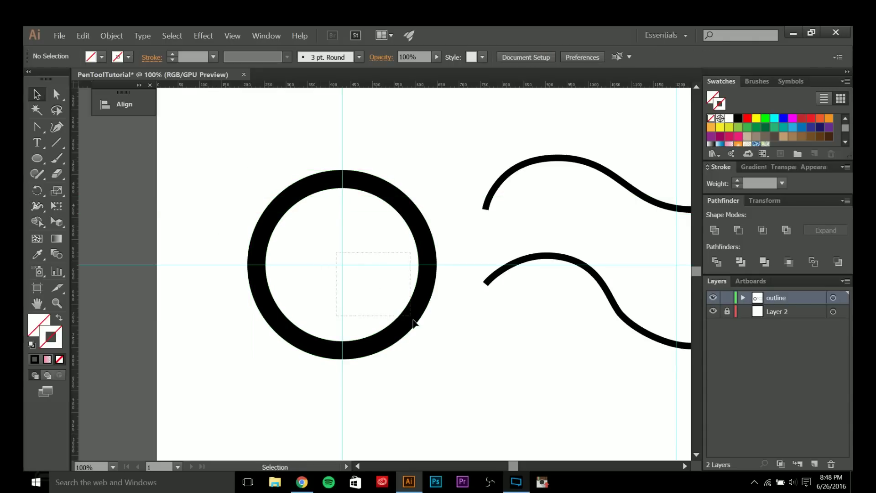
{"action": "left_click_drag", "start_coordinate": [413, 320], "coordinate": [414, 320]}
- Draw clock hands with the Pen tool as an L-shaped path cornering at the ring's centre, with a black 5 pt stroke
{"action": "key", "text": "ctrl+plus"}
{"action": "left_click", "coordinate": [407, 317]}
{"action": "key", "text": "p"}
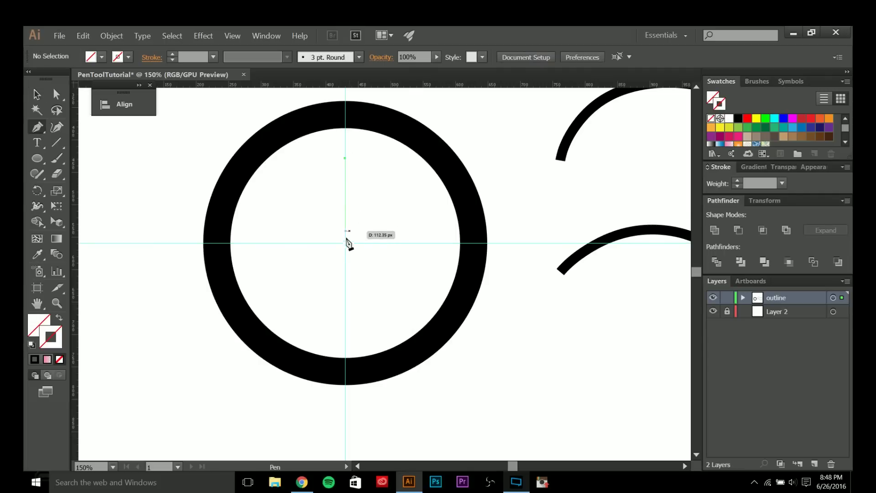
{"action": "left_click", "coordinate": [346, 243]}
{"action": "left_click", "coordinate": [436, 242]}
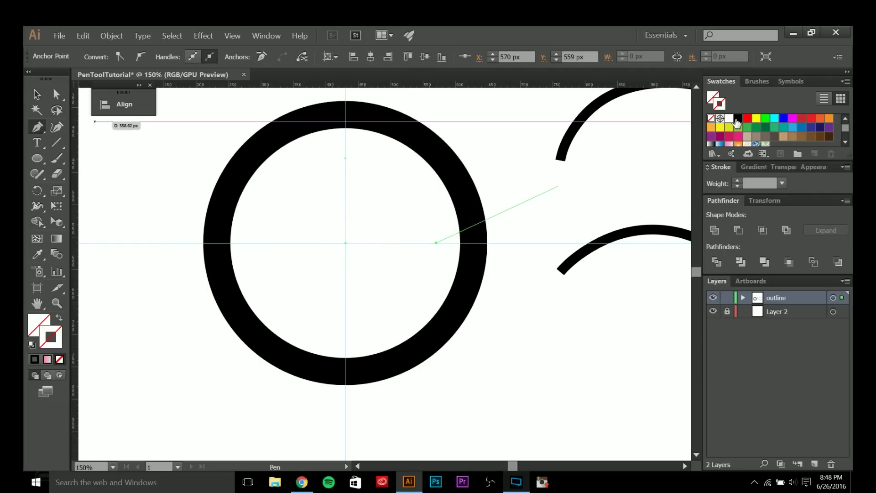
{"action": "left_click", "coordinate": [738, 119]}
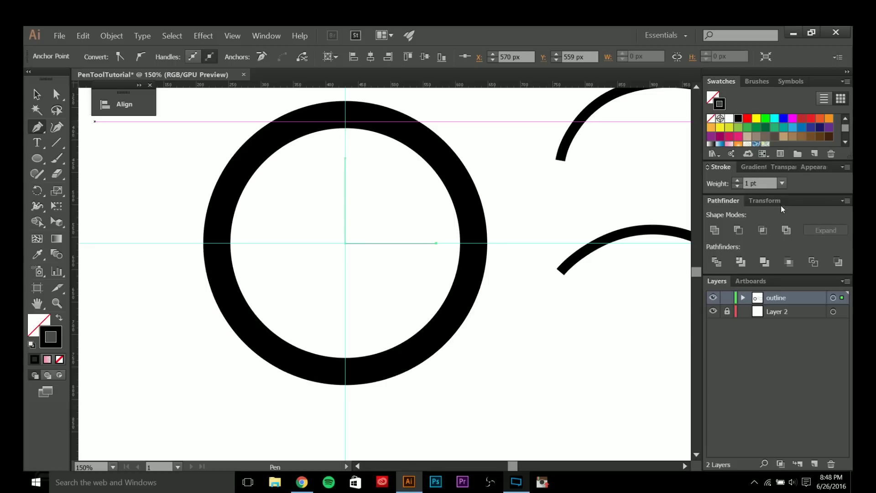
{"action": "left_click", "coordinate": [534, 266], "text": "ctrl"}
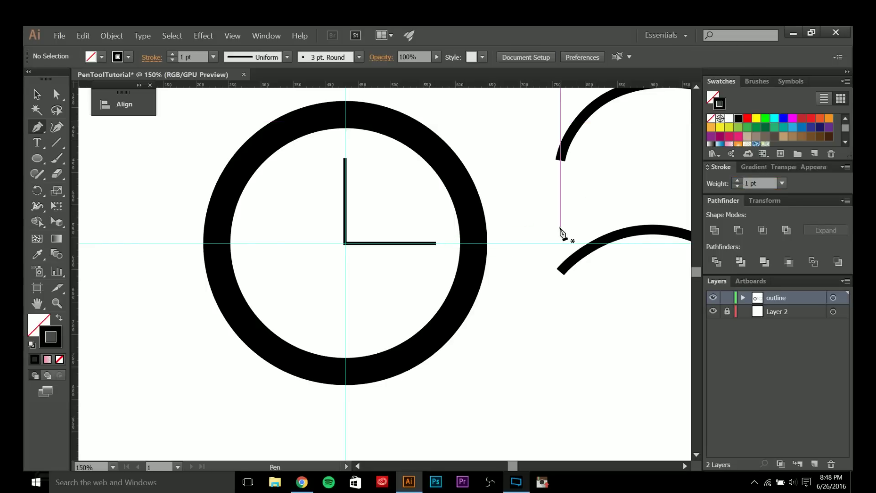
- Hide the guides and delete the two wavy curves beside the clock
{"action": "key", "text": "ctrl+;"}
{"action": "key", "text": "v"}
{"action": "scroll", "coordinate": [547, 230], "scroll_direction": "down", "scroll_amount": 1}
{"action": "left_click_drag", "start_coordinate": [478, 247], "coordinate": [393, 280]}
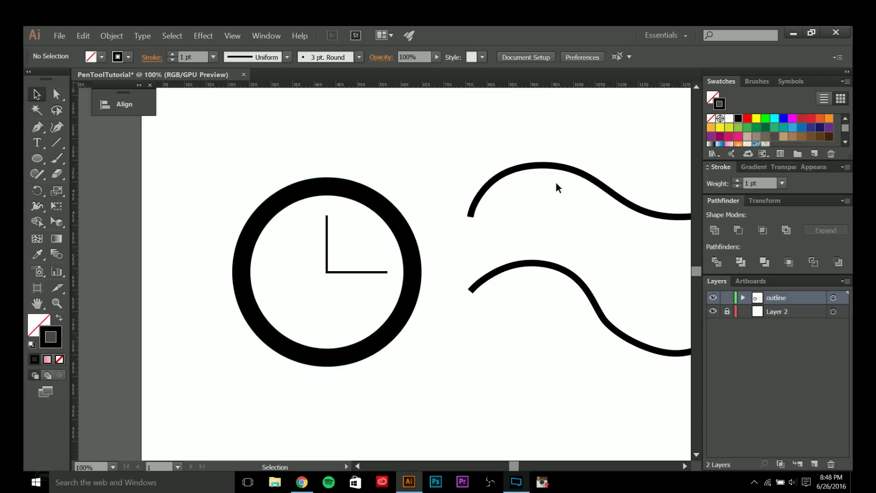
{"action": "key", "text": "ctrl+a"}
{"action": "key", "text": "Delete"}
- Examine where the anchor points sit on the clock's outer and inner circles
{"action": "scroll", "coordinate": [432, 297], "scroll_direction": "up", "scroll_amount": 1}
{"action": "left_click_drag", "start_coordinate": [433, 297], "coordinate": [444, 290]}
{"action": "left_click", "coordinate": [414, 295]}
{"action": "key", "text": "a"}
{"action": "left_click", "coordinate": [483, 285]}
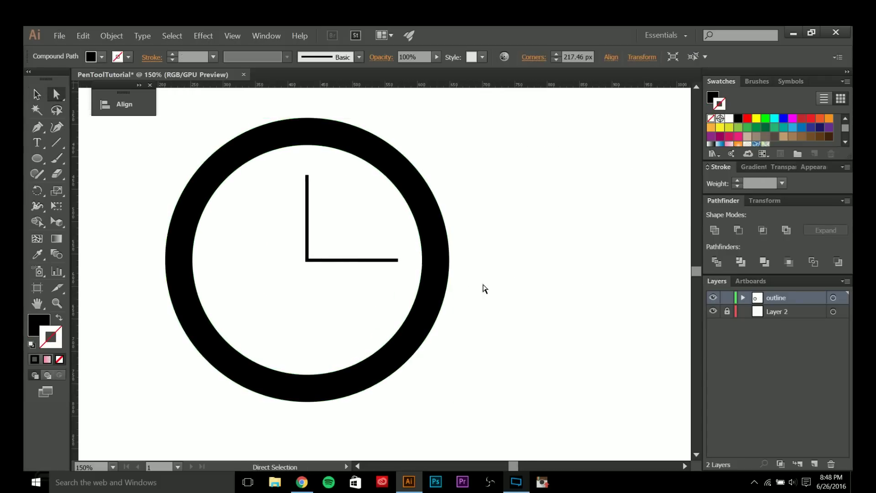
{"action": "left_click", "coordinate": [304, 381]}
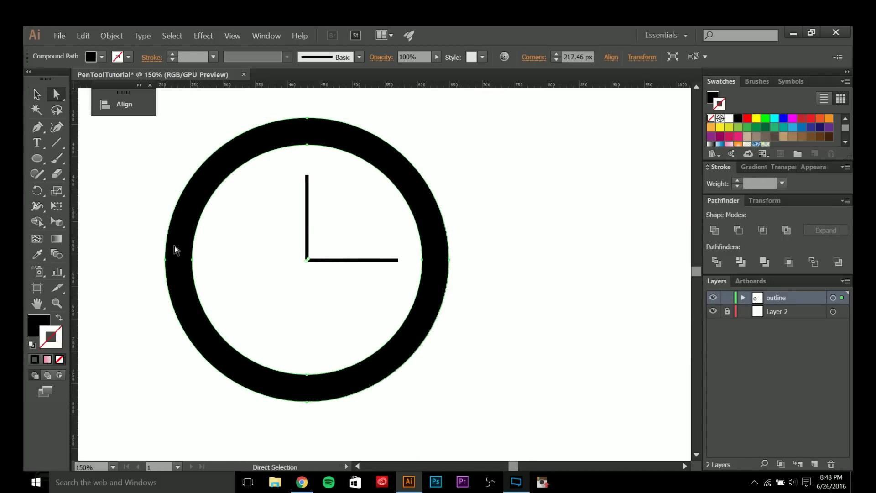
- Draw an open wavy path with the Pen tool beside the clock, with horizontal handles on one crest and one trough anchor
{"action": "left_click_drag", "start_coordinate": [551, 242], "coordinate": [428, 266]}
{"action": "key", "text": "p"}
{"action": "left_click_drag", "start_coordinate": [479, 283], "coordinate": [321, 271]}
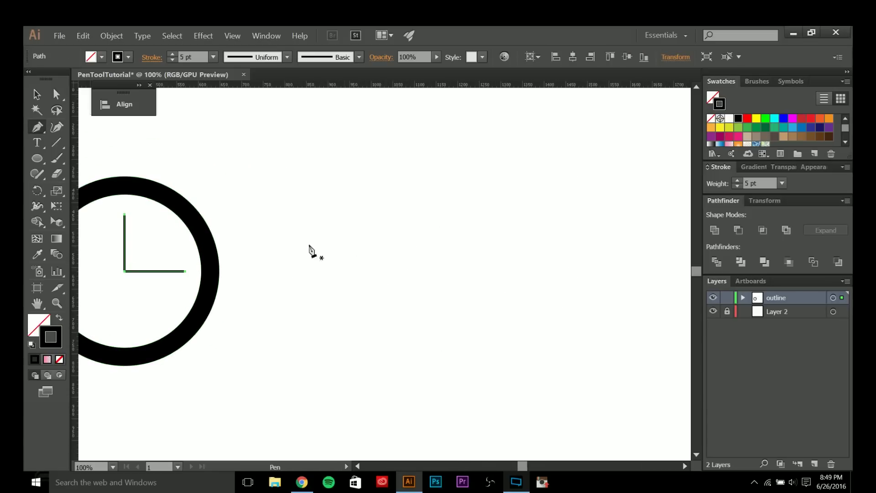
{"action": "left_click", "coordinate": [305, 271]}
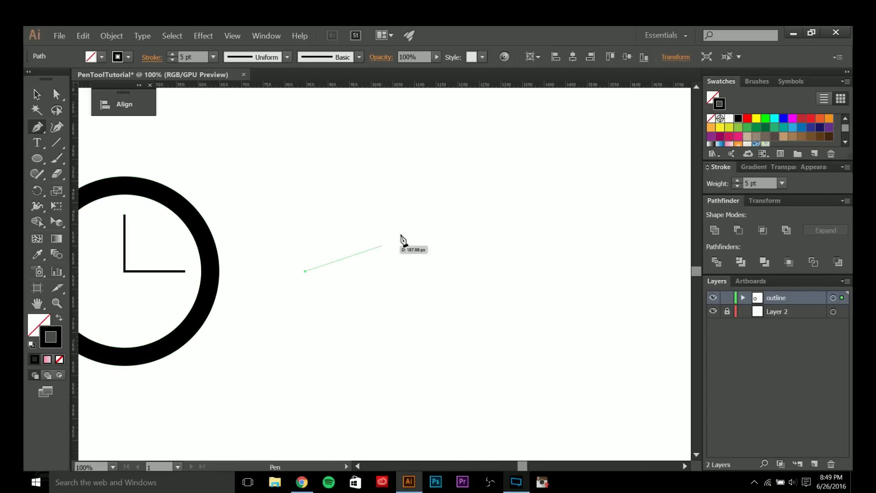
{"action": "left_click_drag", "start_coordinate": [387, 223], "coordinate": [445, 222]}
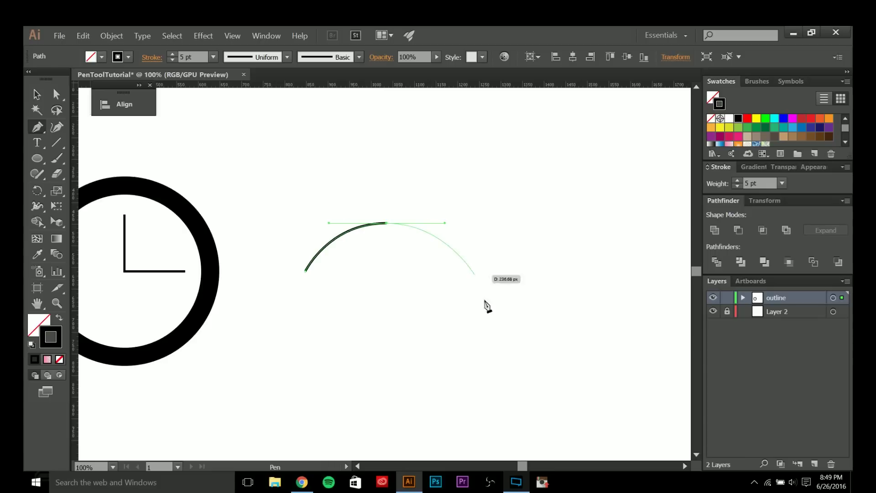
{"action": "left_click_drag", "start_coordinate": [553, 326], "coordinate": [532, 313]}
{"action": "key", "text": "space"}
{"action": "left_click", "coordinate": [574, 220]}
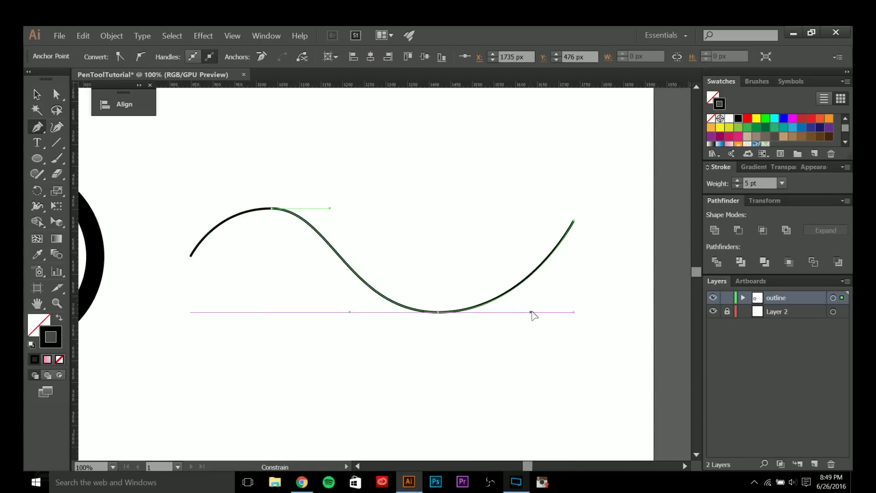
- Continue the wavy path with a horizontal end edge about 80 px wide and a second trough anchor with horizontal handles beneath the first
{"action": "left_click", "coordinate": [574, 221]}
{"action": "left_click", "coordinate": [608, 220]}
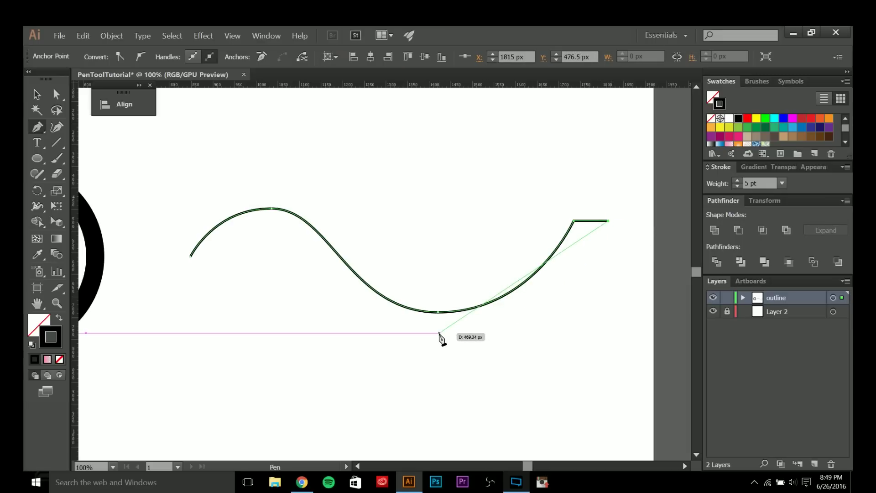
{"action": "left_click_drag", "start_coordinate": [439, 333], "coordinate": [329, 349]}
{"action": "key", "text": "ctrl+z"}
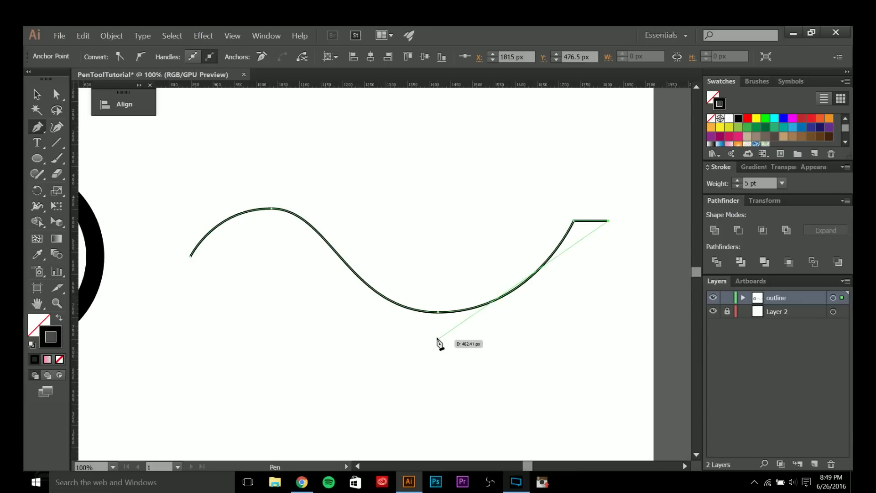
{"action": "left_click_drag", "start_coordinate": [438, 336], "coordinate": [330, 336]}
- Add a lower crest anchor, close the path at its starting point, and swap stroke and fill to make a solid black band
{"action": "left_click", "coordinate": [273, 232], "text": "ctrl"}
{"action": "left_click_drag", "start_coordinate": [272, 228], "coordinate": [234, 232]}
{"action": "left_click", "coordinate": [213, 261], "text": "ctrl"}
{"action": "left_click", "coordinate": [217, 257]}
{"action": "left_click", "coordinate": [190, 256]}
{"action": "key", "text": "a"}
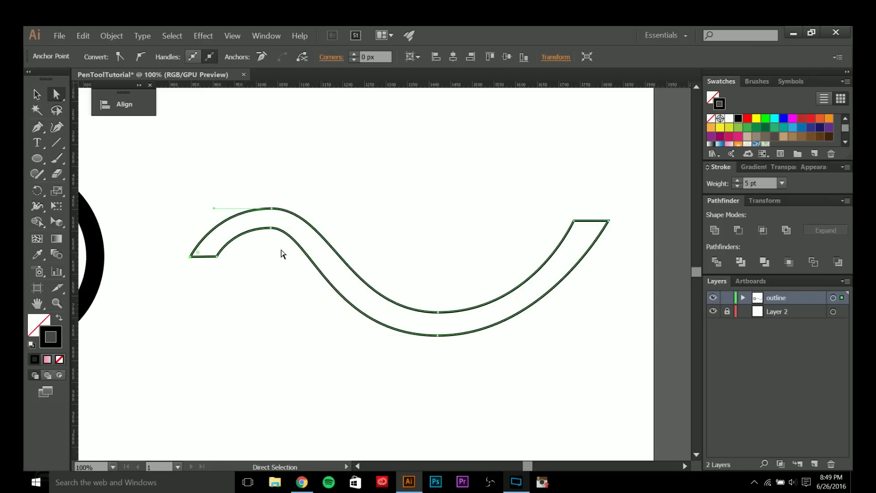
{"action": "left_click", "coordinate": [59, 318]}
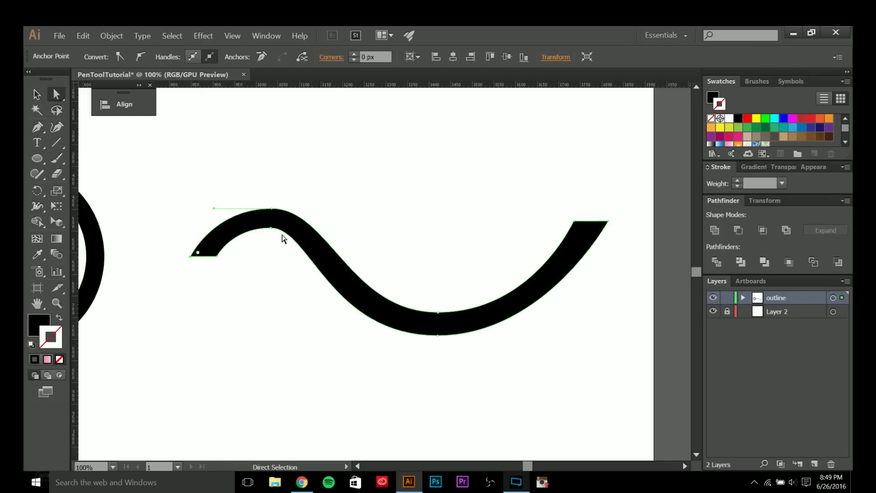
- Nudge both crest anchors of the wavy band to the left together, and deselect the band
{"action": "left_click_drag", "start_coordinate": [161, 200], "coordinate": [305, 297]}
{"action": "left_click", "coordinate": [294, 195]}
{"action": "left_click_drag", "start_coordinate": [251, 234], "coordinate": [250, 235]}
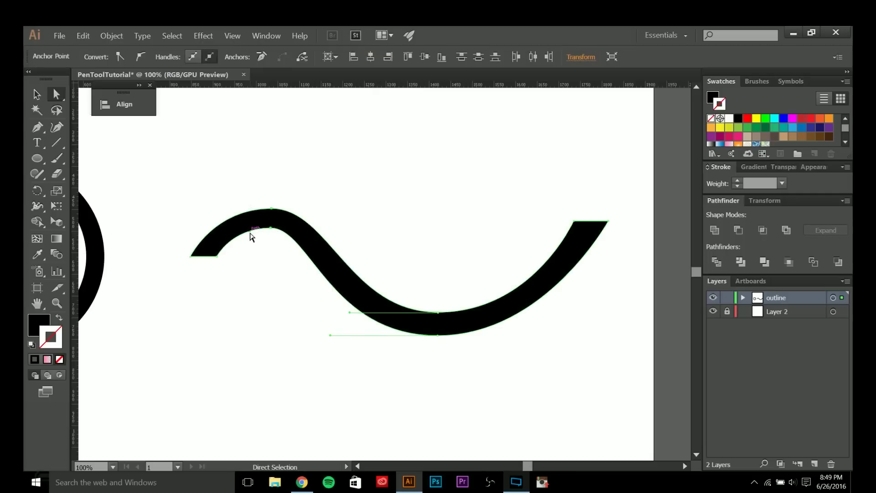
{"action": "key", "text": "shift+Left"}
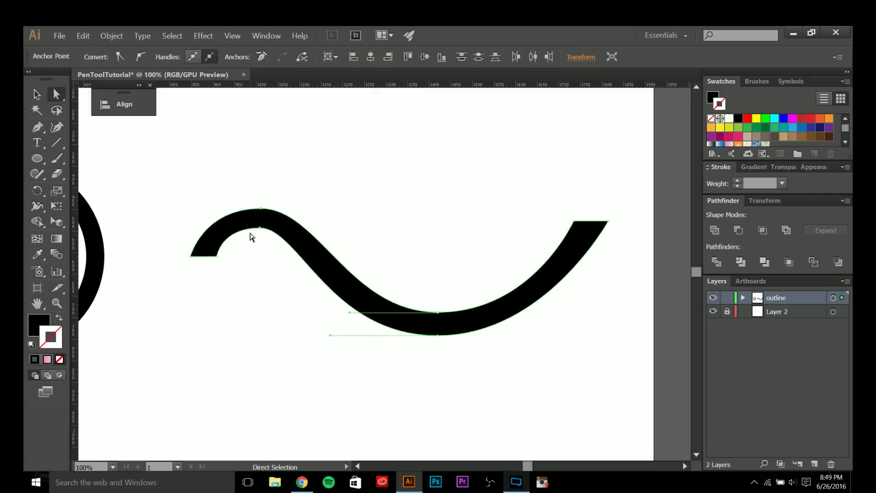
{"action": "left_click", "coordinate": [424, 344]}
- Show the direction handles of the band's upper trough anchor for inspection, and deselect it
{"action": "scroll", "coordinate": [442, 325], "scroll_direction": "up", "scroll_amount": 1}
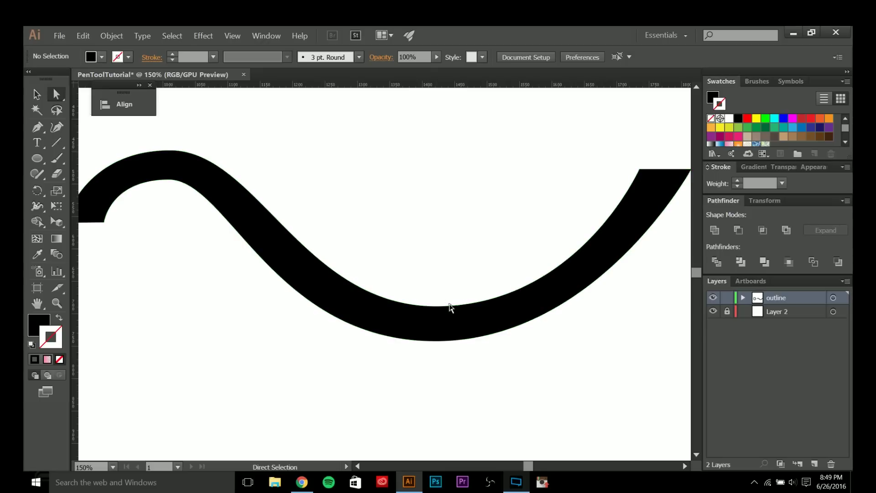
{"action": "left_click", "coordinate": [436, 306]}
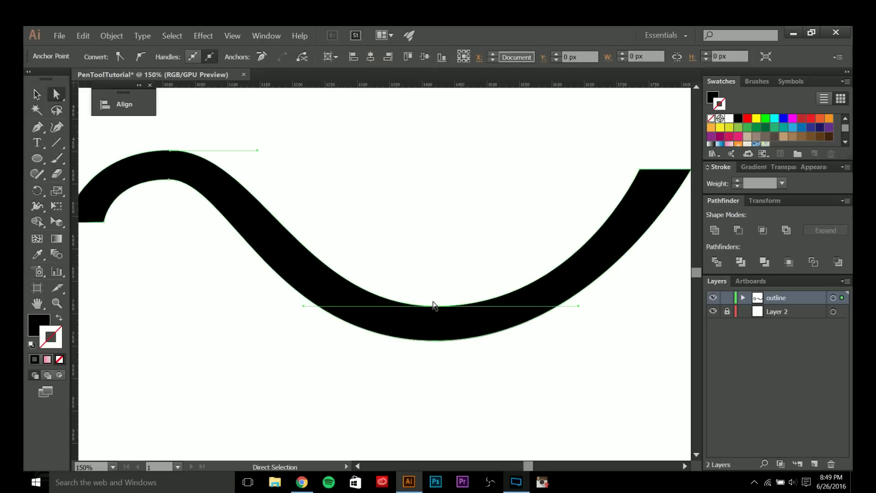
{"action": "left_click", "coordinate": [435, 366]}
- Place a vertical guide through the upper and lower trough anchors of the wavy band
{"action": "scroll", "coordinate": [436, 385], "scroll_direction": "right", "scroll_amount": 1}
{"action": "left_click", "coordinate": [368, 333]}
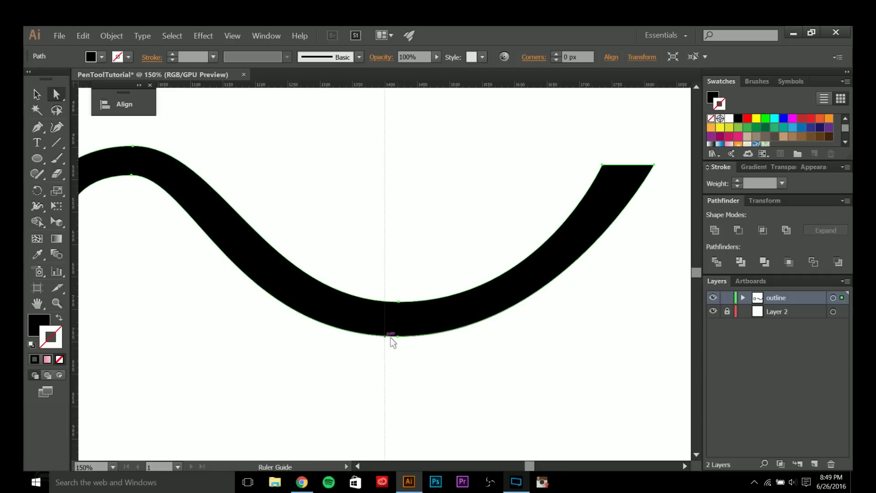
{"action": "key", "text": "alt"}
{"action": "scroll", "coordinate": [401, 325], "scroll_direction": "up", "scroll_amount": 1}
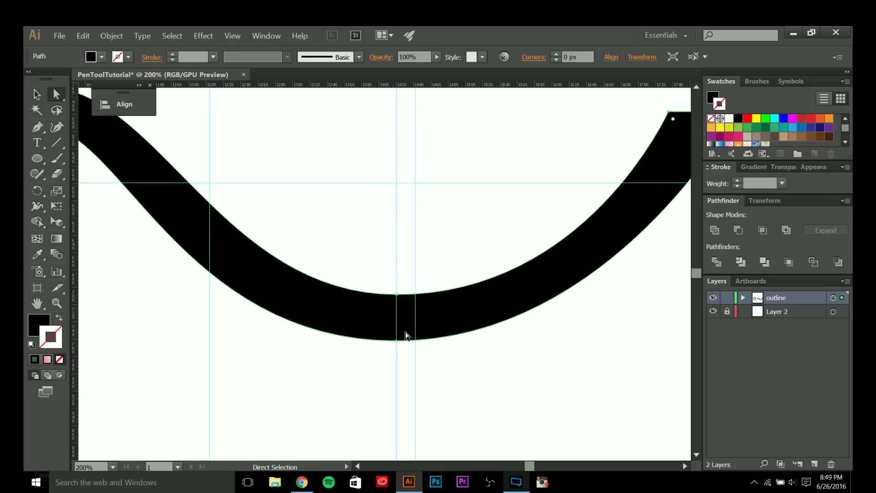
- Rotate the wavy band a quarter turn clockwise so that it stands upright
{"action": "scroll", "coordinate": [405, 335], "scroll_direction": "down", "scroll_amount": 3}
{"action": "key", "text": "v"}
{"action": "left_click_drag", "start_coordinate": [514, 336], "coordinate": [372, 411]}
{"action": "left_click", "coordinate": [301, 309]}
- Place a horizontal guide through the inner and outer bulge anchors of the upright band
{"action": "scroll", "coordinate": [301, 309], "scroll_direction": "up", "scroll_amount": 2}
{"action": "key", "text": "a"}
{"action": "left_click", "coordinate": [358, 333]}
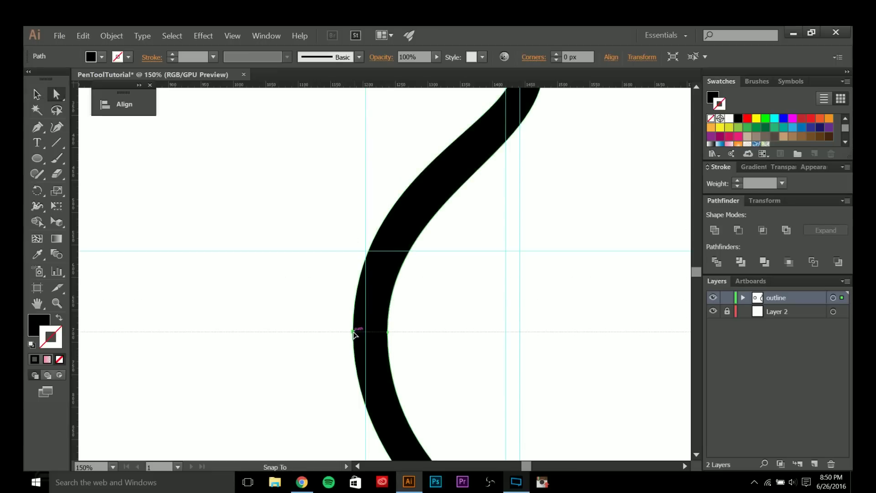
{"action": "scroll", "coordinate": [390, 342], "scroll_direction": "up", "scroll_amount": 2}
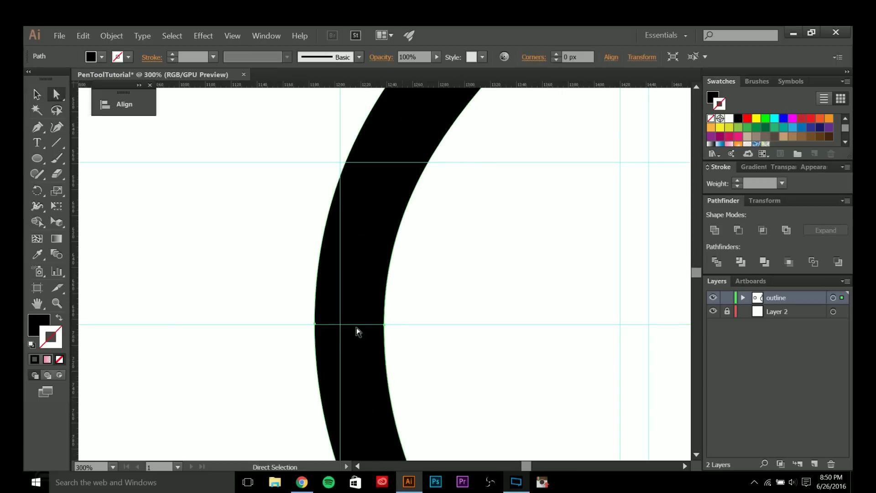
- Undo the horizontal guide and the band's rotation, leaving the band deselected
{"action": "scroll", "coordinate": [345, 334], "scroll_direction": "down", "scroll_amount": 4}
{"action": "left_click", "coordinate": [502, 294]}
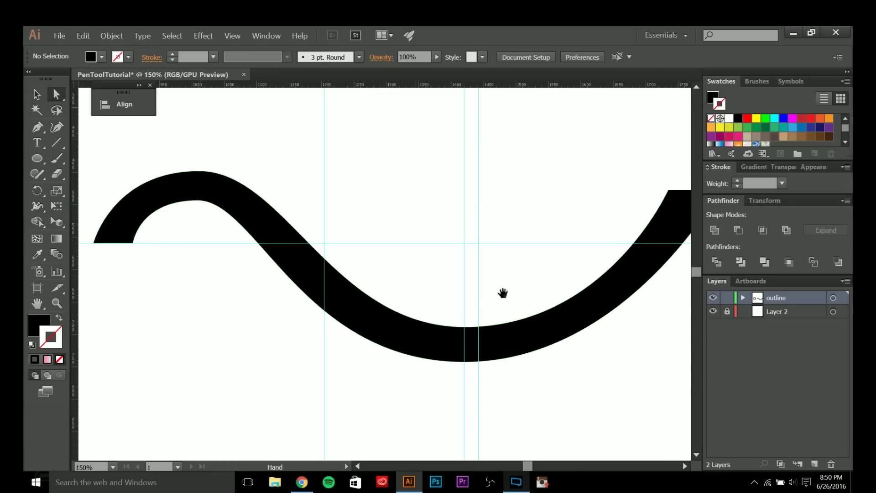
{"action": "scroll", "coordinate": [393, 256], "scroll_direction": "down", "scroll_amount": 2}
- Draw a closed, curved black band about 378 px wide and 206 px tall above the wavy band with the Pen tool
{"action": "key", "text": "p"}
{"action": "scroll", "coordinate": [338, 246], "scroll_direction": "up", "scroll_amount": 1}
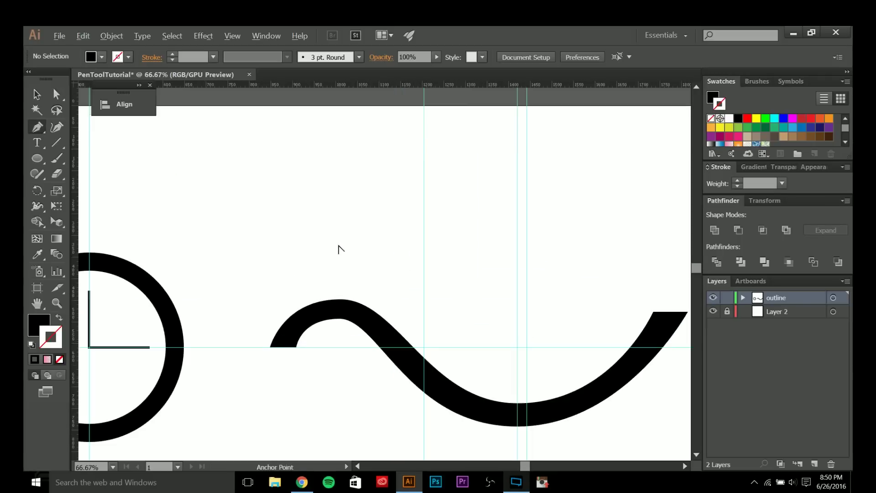
{"action": "left_click_drag", "start_coordinate": [384, 191], "coordinate": [477, 185]}
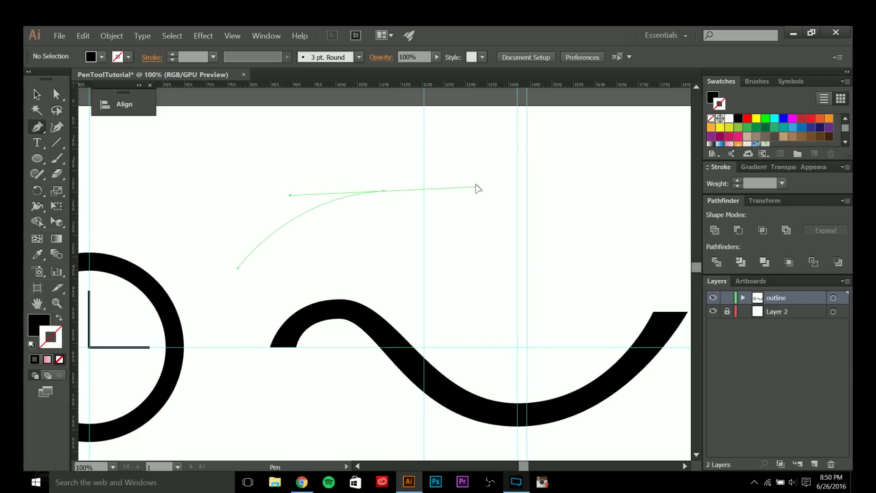
{"action": "left_click", "coordinate": [383, 193]}
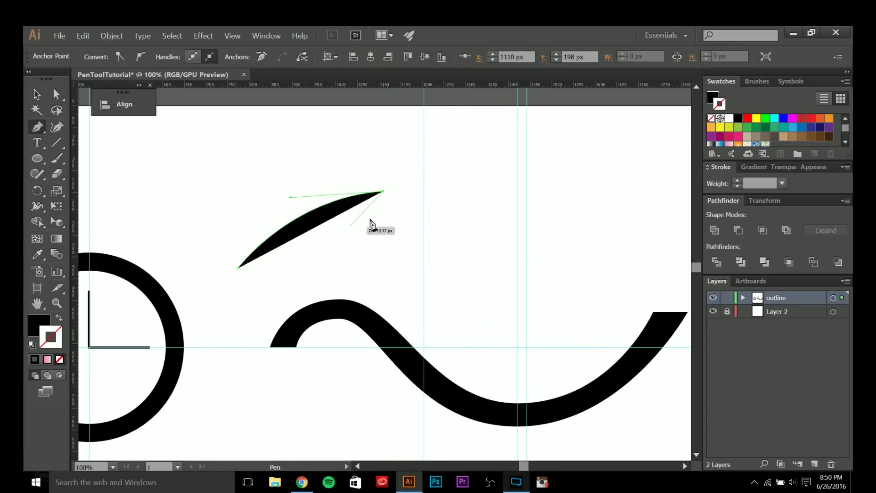
{"action": "left_click_drag", "start_coordinate": [321, 240], "coordinate": [293, 255]}
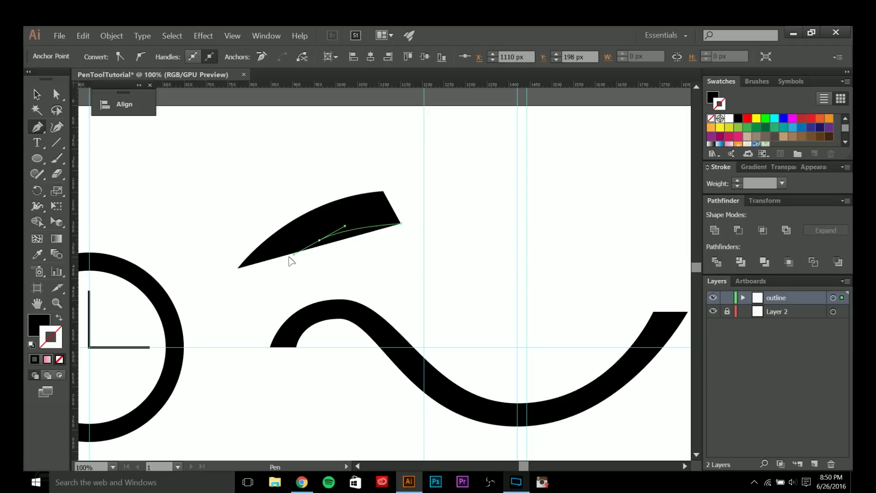
{"action": "left_click", "coordinate": [274, 279]}
{"action": "left_click", "coordinate": [238, 268]}
{"action": "key", "text": "a"}
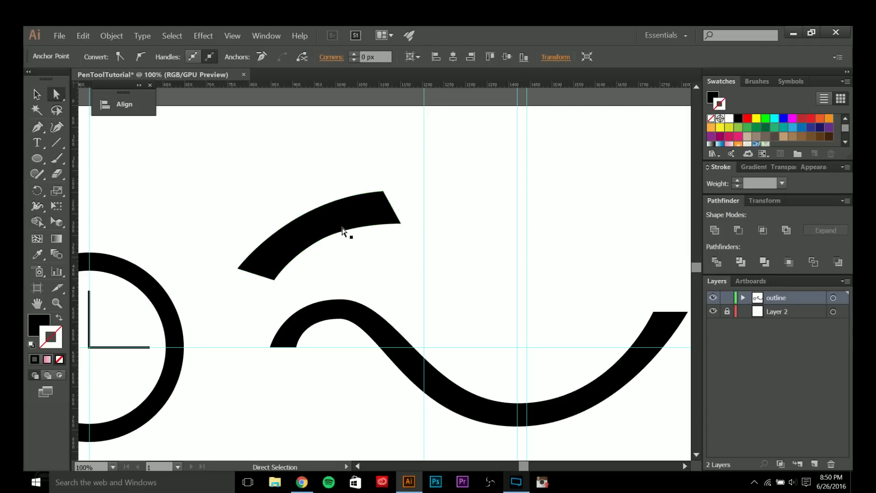
{"action": "left_click", "coordinate": [329, 295]}
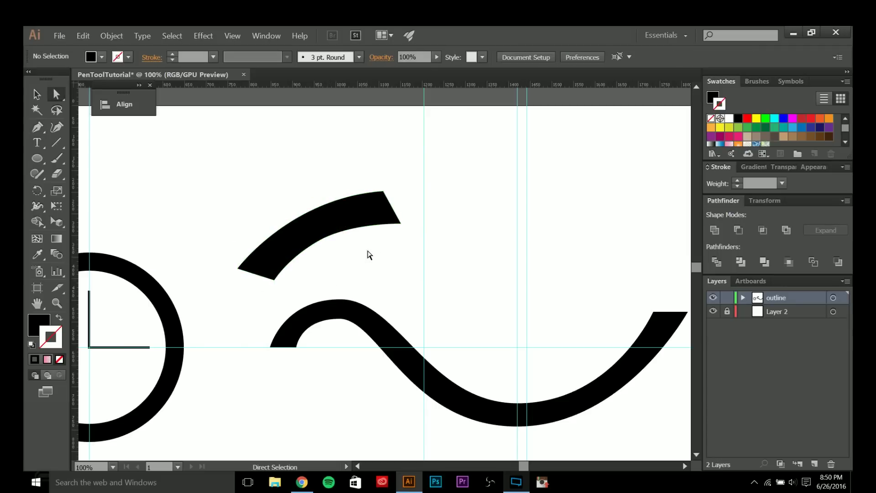
- Delete the extra middle anchor point from the inner edge of the new curved band
{"action": "left_click", "coordinate": [327, 241]}
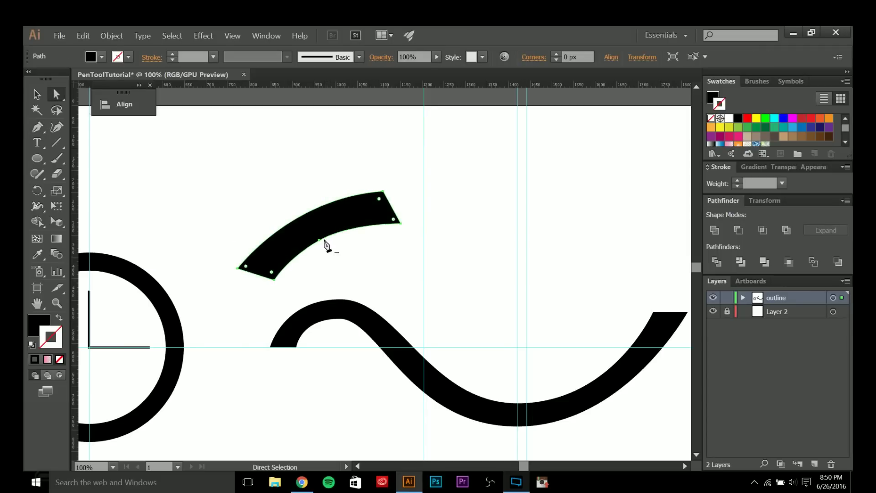
{"action": "key", "text": "p"}
{"action": "left_click", "coordinate": [319, 240]}
{"action": "key", "text": "a"}
{"action": "left_click", "coordinate": [356, 215]}
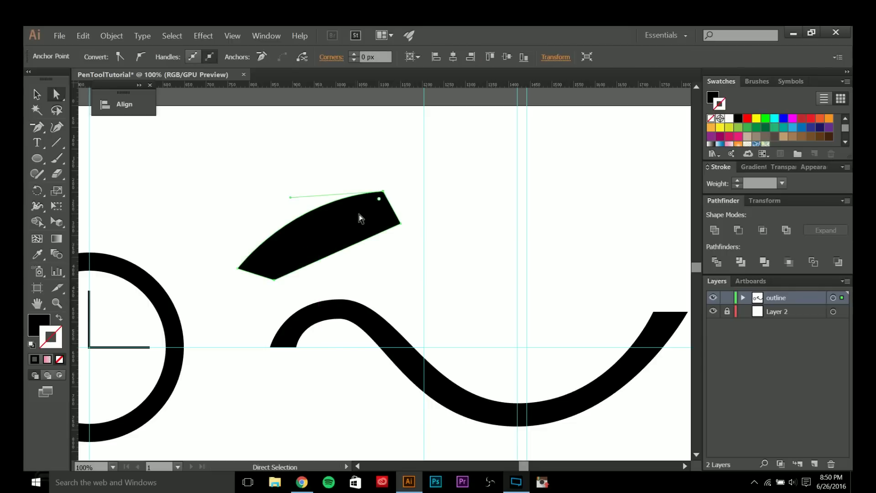
- Bend the band's straight inner edge into a curve that follows the outer edge
{"action": "scroll", "coordinate": [295, 204], "scroll_direction": "up", "scroll_amount": 1}
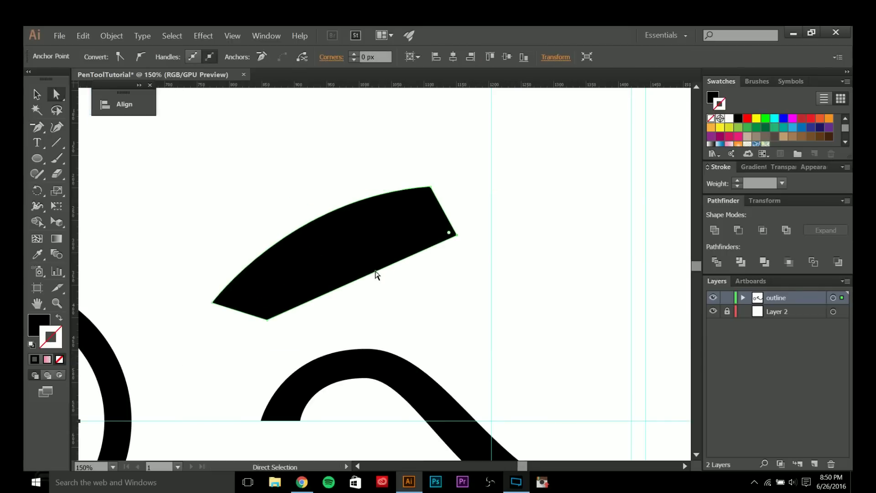
{"action": "key", "text": "shift+c"}
{"action": "left_click_drag", "start_coordinate": [377, 274], "coordinate": [325, 273]}
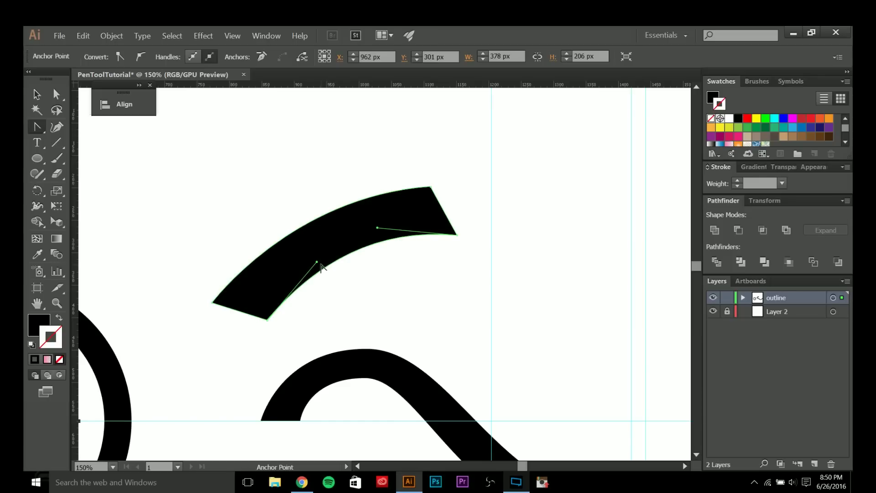
{"action": "mouse_move", "coordinate": [338, 264]}
{"action": "left_mouse_down"}
{"action": "mouse_move", "coordinate": [348, 283]}
{"action": "mouse_move", "coordinate": [340, 263]}
{"action": "left_mouse_up"}
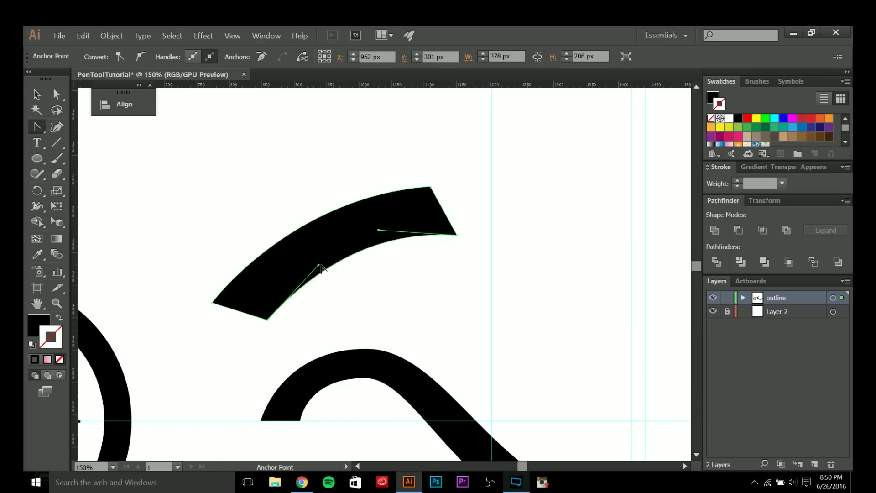
{"action": "left_click_drag", "start_coordinate": [311, 226], "coordinate": [302, 206]}
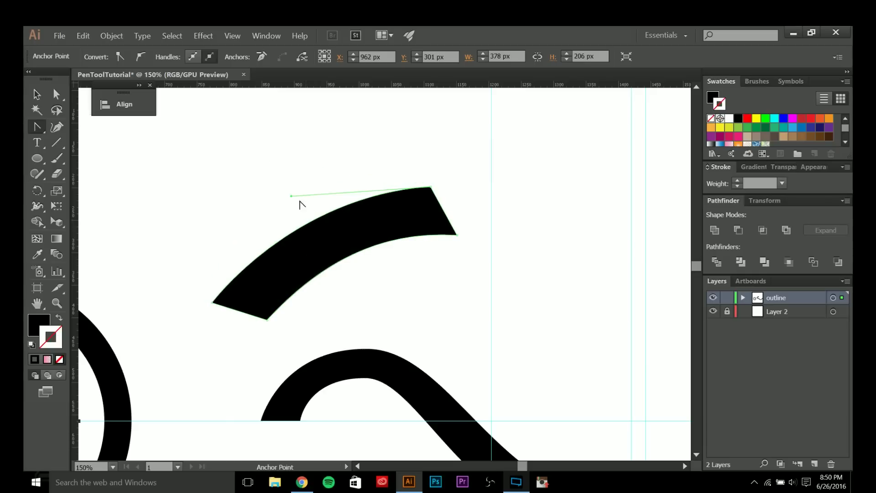
- Lengthen the handle at the inner edge's upper end to run roughly parallel to the outer edge's handle
{"action": "key", "text": "a"}
{"action": "left_click", "coordinate": [384, 243]}
{"action": "key", "text": "shift+c"}
{"action": "left_click_drag", "start_coordinate": [379, 231], "coordinate": [338, 249]}
{"action": "key", "text": "a"}
{"action": "left_click", "coordinate": [356, 206]}
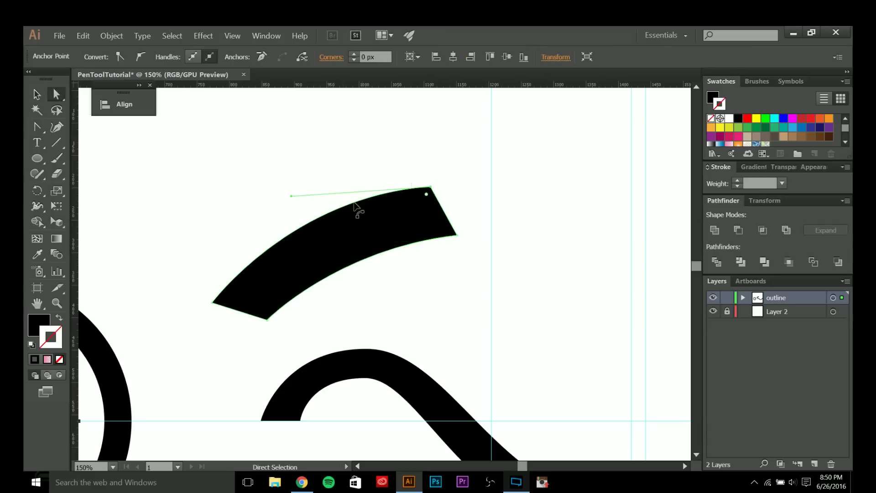
{"action": "left_click", "coordinate": [353, 257]}
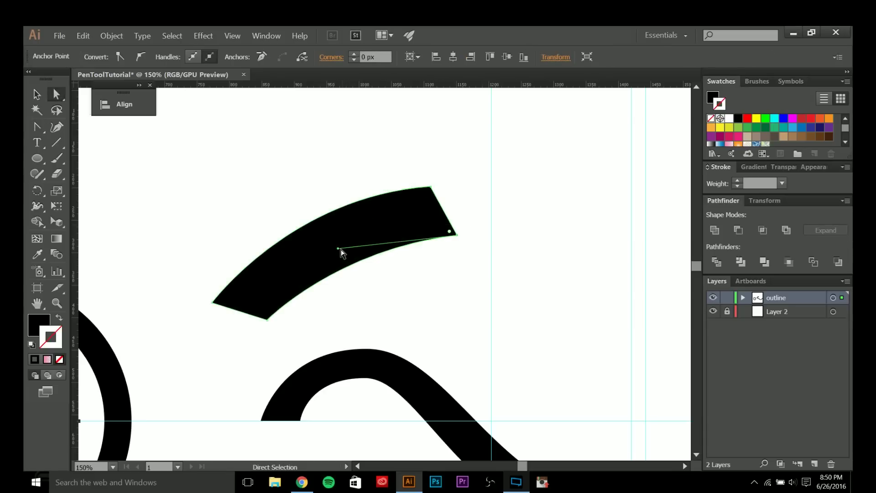
- Move the inner edge's end anchors toward the outer edge and fine-tune the outer handle's angle to even out the band's thickness
{"action": "left_click_drag", "start_coordinate": [456, 235], "coordinate": [451, 224]}
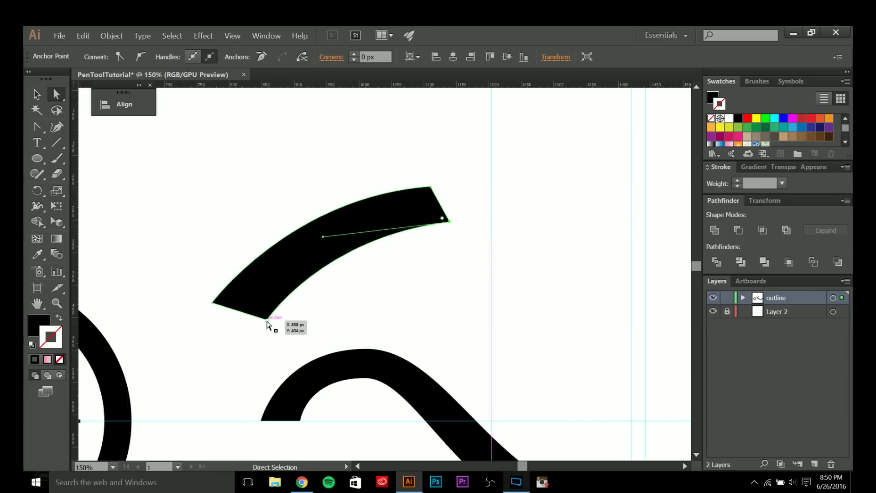
{"action": "left_click_drag", "start_coordinate": [259, 318], "coordinate": [249, 314]}
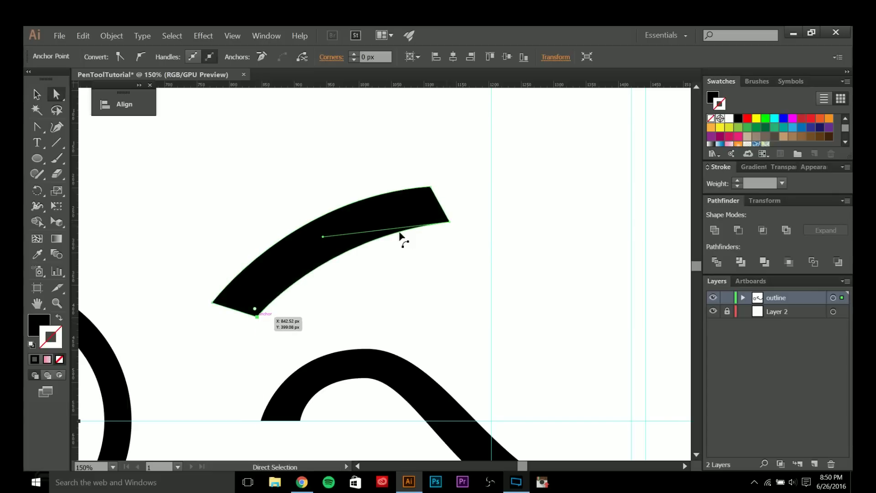
{"action": "left_click_drag", "start_coordinate": [448, 223], "coordinate": [448, 218]}
{"action": "left_click_drag", "start_coordinate": [176, 285], "coordinate": [272, 343]}
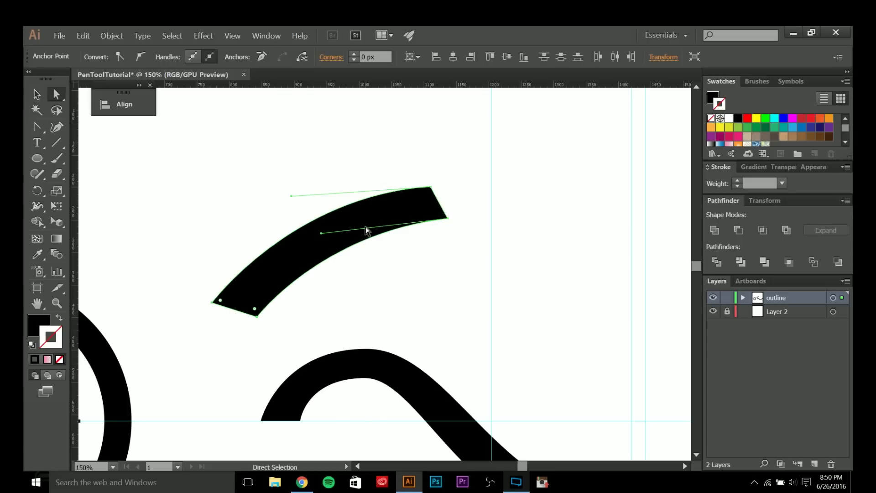
{"action": "scroll", "coordinate": [345, 244], "scroll_direction": "up", "scroll_amount": 1}
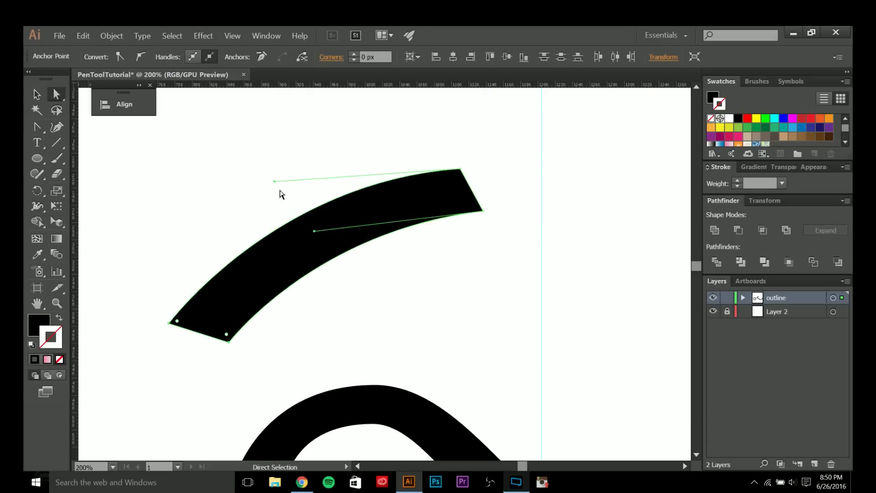
{"action": "left_click_drag", "start_coordinate": [274, 182], "coordinate": [275, 184]}
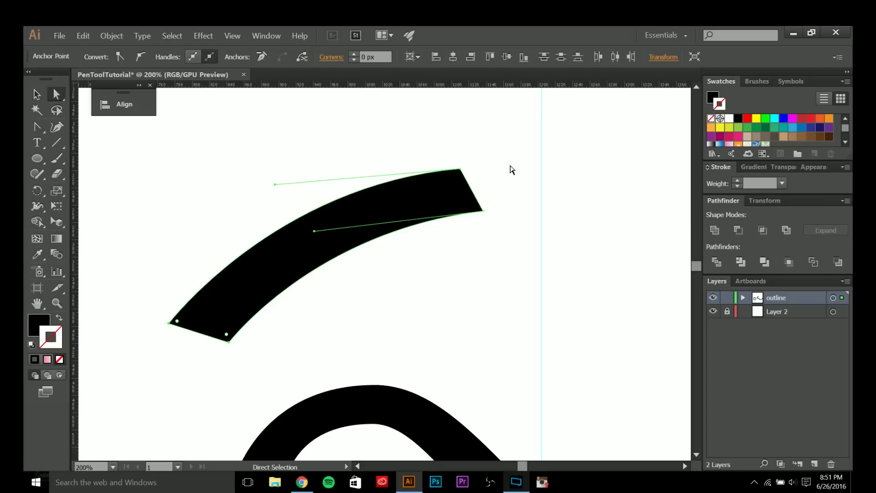
- Draw a tall, narrow black rectangle about 38 px wide beside the curved band
{"action": "left_click_drag", "start_coordinate": [562, 221], "coordinate": [389, 242]}
{"action": "key", "text": "m"}
{"action": "left_click_drag", "start_coordinate": [419, 204], "coordinate": [452, 336]}
{"action": "key", "text": "v"}
{"action": "left_click", "coordinate": [489, 306]}
{"action": "scroll", "coordinate": [483, 316], "scroll_direction": "up", "scroll_amount": 1}
{"action": "key", "text": "a"}
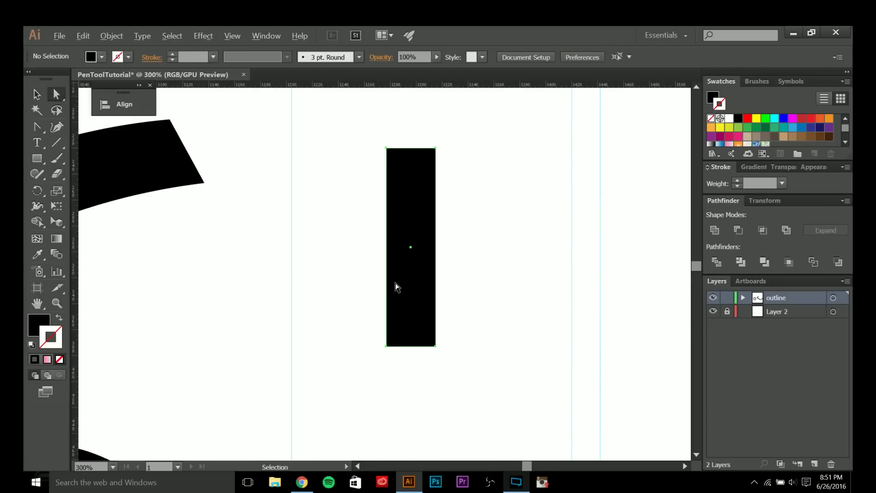
- Bend the rectangle's top edge into a symmetrical rounded tip with straight vertical handles on both corner anchors
{"action": "left_click", "coordinate": [395, 283]}
{"action": "left_click", "coordinate": [386, 148]}
{"action": "left_click_drag", "start_coordinate": [390, 140], "coordinate": [405, 161]}
{"action": "key", "text": "shift+c"}
{"action": "left_click_drag", "start_coordinate": [426, 211], "coordinate": [424, 245]}
{"action": "left_click_drag", "start_coordinate": [427, 271], "coordinate": [427, 299]}
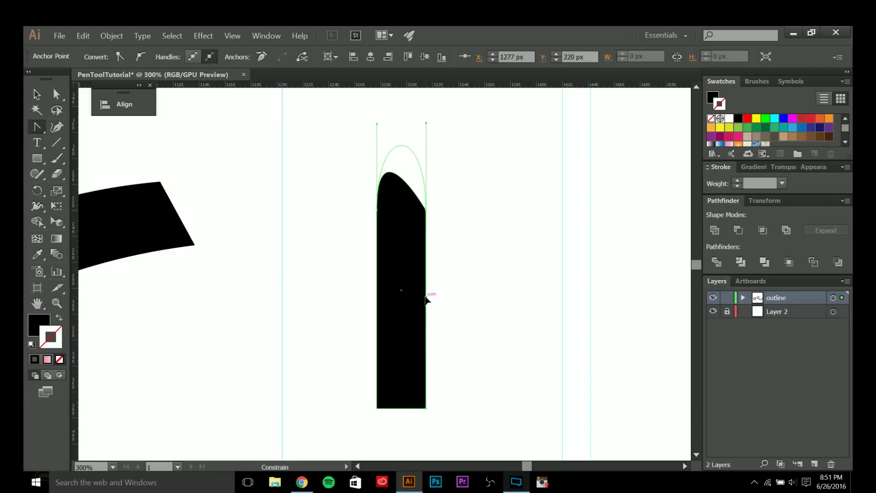
- Place a horizontal guide through the ends of the rounded tip's two handles and select the bar's anchor points
{"action": "key", "text": "a"}
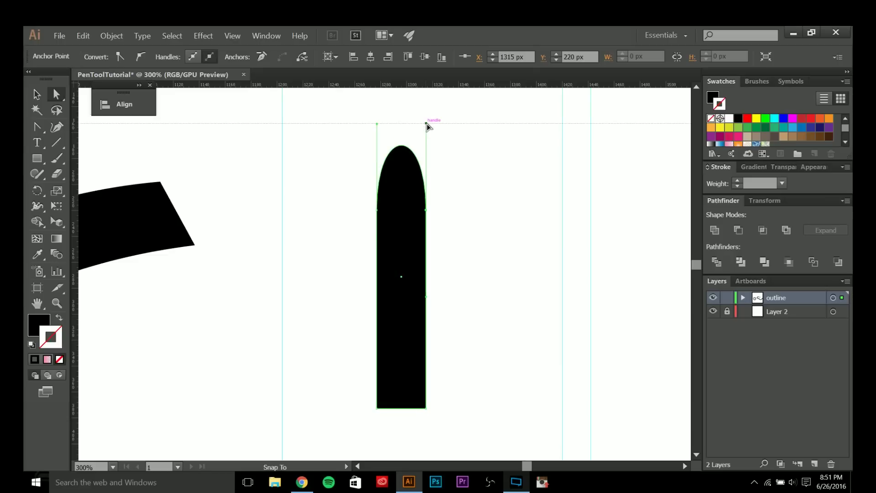
{"action": "left_click", "coordinate": [470, 150]}
{"action": "left_click", "coordinate": [409, 177]}
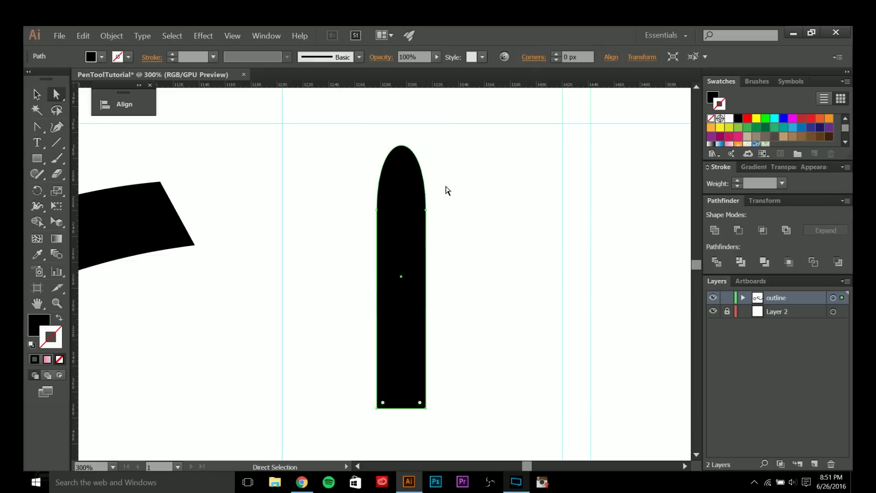
{"action": "left_click", "coordinate": [475, 235]}
{"action": "left_click_drag", "start_coordinate": [456, 185], "coordinate": [359, 249]}
{"action": "left_click_drag", "start_coordinate": [359, 431], "coordinate": [487, 378]}
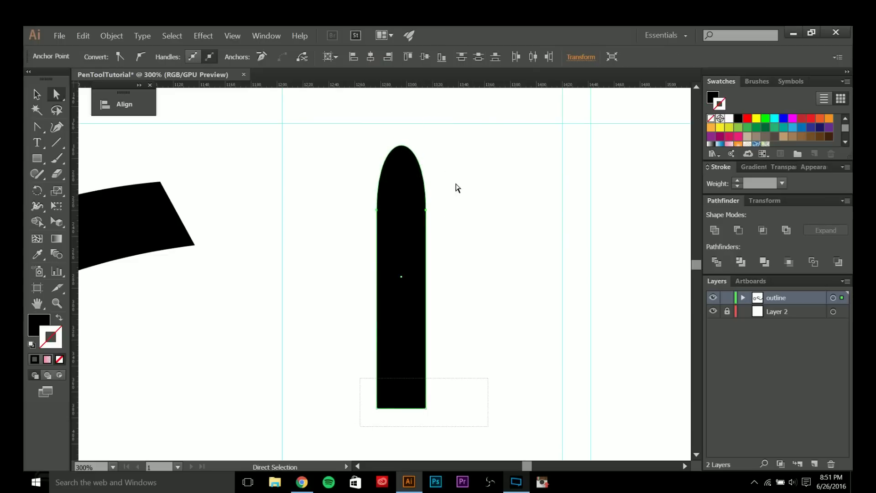
- Shorten the right handle of the rounded tip to demonstrate an uneven curve
{"action": "left_click", "coordinate": [427, 212]}
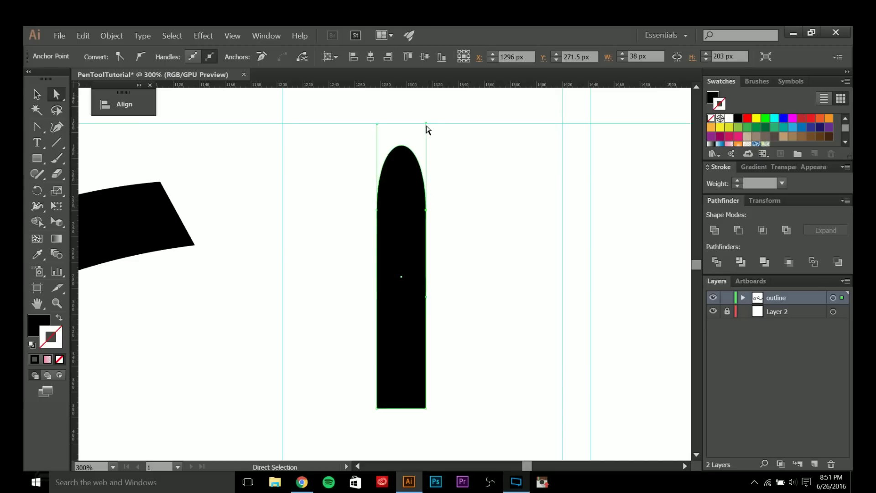
{"action": "left_click_drag", "start_coordinate": [430, 123], "coordinate": [427, 184]}
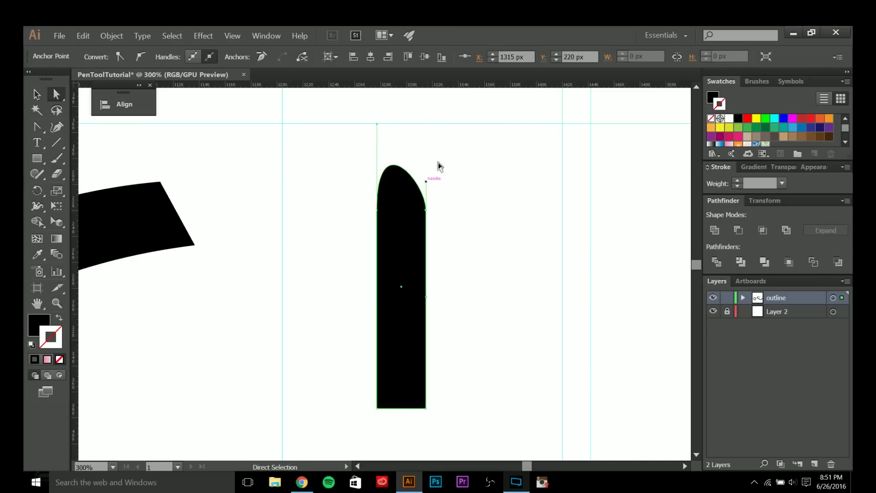
{"action": "left_click", "coordinate": [417, 172]}
{"action": "scroll", "coordinate": [402, 188], "scroll_direction": "up", "scroll_amount": 1}
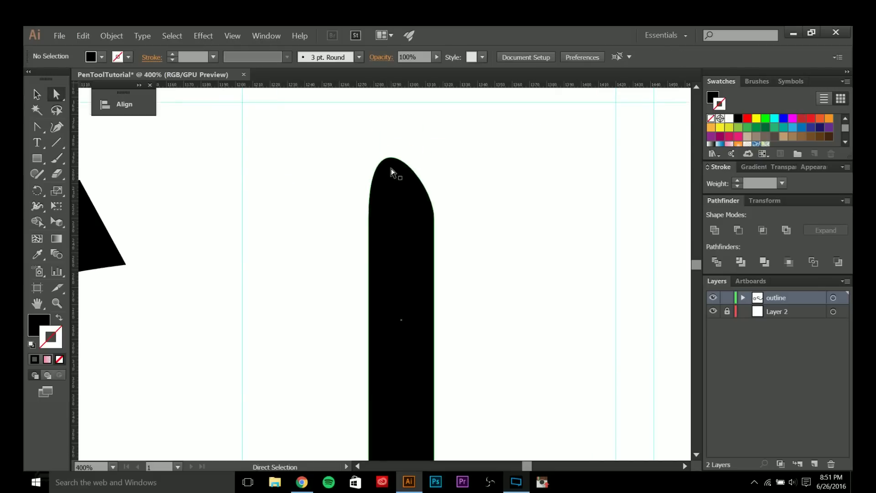
- Extend the tip's right handle back to the horizontal guide, level with the left handle
{"action": "left_click_drag", "start_coordinate": [348, 201], "coordinate": [394, 246]}
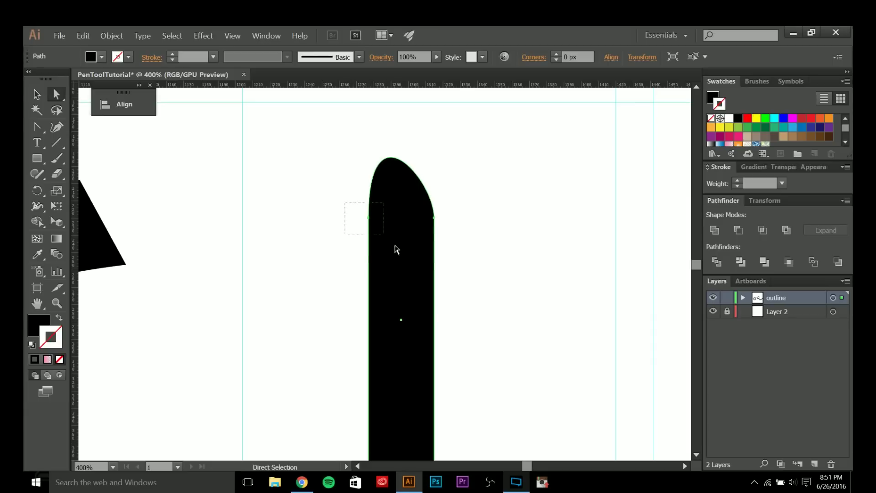
{"action": "left_click", "coordinate": [370, 107]}
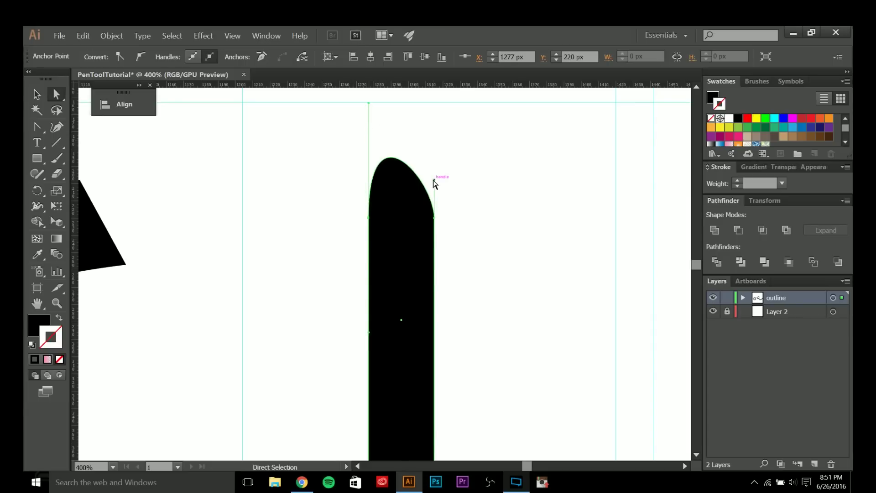
{"action": "left_click_drag", "start_coordinate": [434, 182], "coordinate": [434, 103]}
{"action": "scroll", "coordinate": [457, 178], "scroll_direction": "down", "scroll_amount": 1}
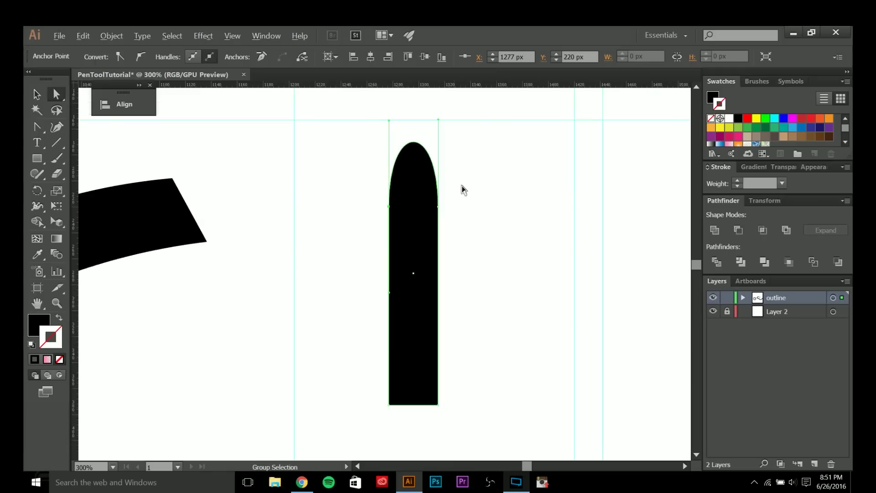
- Deselect the rounded-top bar, try to move it sideways and undo the move
{"action": "left_click", "coordinate": [274, 214]}
{"action": "key", "text": "space"}
{"action": "left_click_drag", "start_coordinate": [460, 208], "coordinate": [681, 190]}
{"action": "scroll", "coordinate": [439, 217], "scroll_direction": "down", "scroll_amount": 1}
{"action": "key", "text": "v"}
{"action": "left_click_drag", "start_coordinate": [491, 256], "coordinate": [578, 260]}
{"action": "key", "text": "ctrl+z"}
- Hide the guides and select the clock's ring to examine the anchor points on its inner and outer circles
{"action": "left_click_drag", "start_coordinate": [605, 228], "coordinate": [519, 281]}
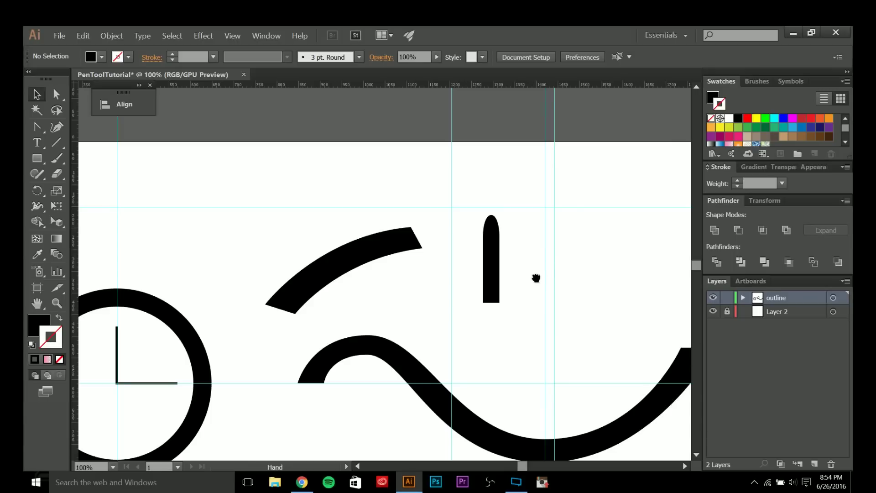
{"action": "left_click_drag", "start_coordinate": [534, 283], "coordinate": [536, 268]}
{"action": "left_click_drag", "start_coordinate": [466, 260], "coordinate": [410, 241]}
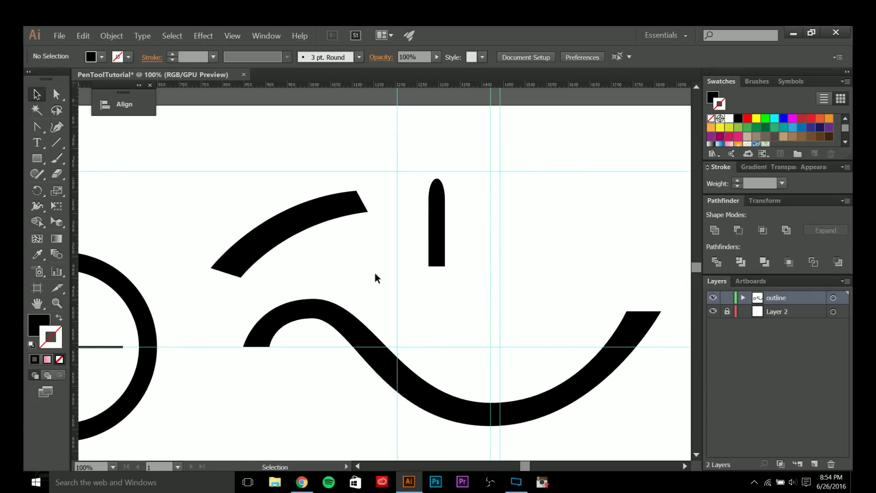
{"action": "left_click_drag", "start_coordinate": [358, 266], "coordinate": [523, 257]}
{"action": "scroll", "coordinate": [393, 259], "scroll_direction": "up", "scroll_amount": 1}
{"action": "scroll", "coordinate": [448, 280], "scroll_direction": "down", "scroll_amount": 1}
{"action": "scroll", "coordinate": [270, 314], "scroll_direction": "up", "scroll_amount": 1}
{"action": "left_click_drag", "start_coordinate": [341, 258], "coordinate": [347, 249]}
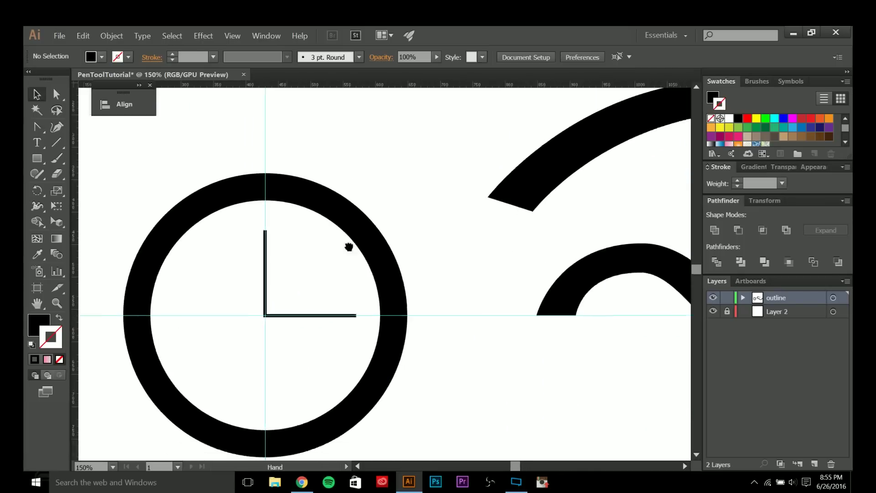
{"action": "left_click", "coordinate": [441, 320]}
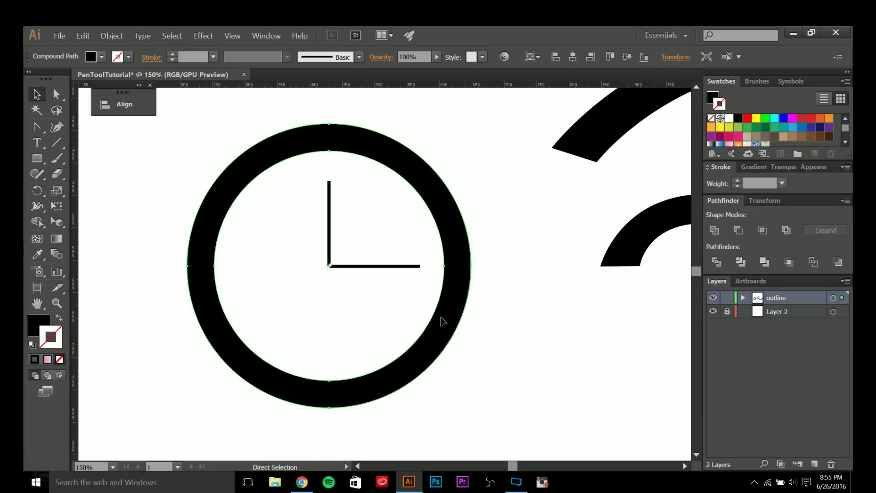
{"action": "key", "text": "a"}
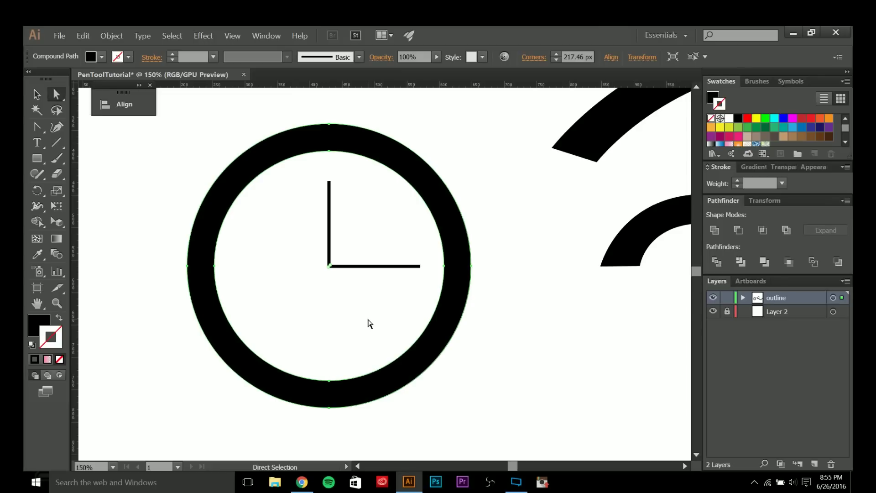
- Select the wavy band to examine its anchor points at the crest, trough and ends
{"action": "scroll", "coordinate": [371, 321], "scroll_direction": "down", "scroll_amount": 2}
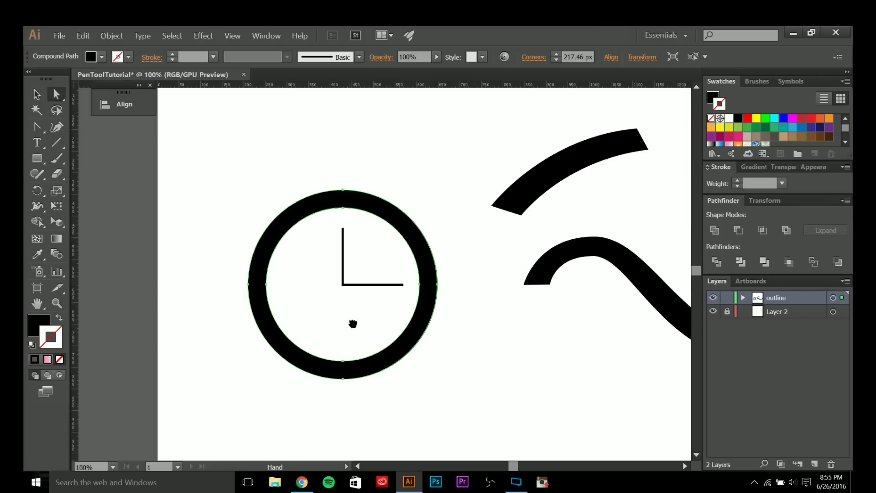
{"action": "scroll", "coordinate": [384, 335], "scroll_direction": "down", "scroll_amount": 1}
{"action": "left_click_drag", "start_coordinate": [378, 334], "coordinate": [279, 324]}
{"action": "left_click", "coordinate": [487, 308]}
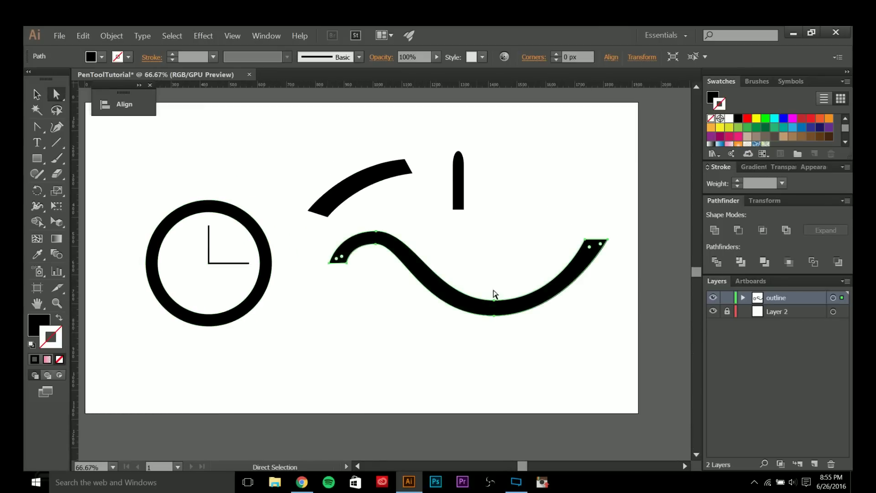
{"action": "scroll", "coordinate": [504, 283], "scroll_direction": "up", "scroll_amount": 1}
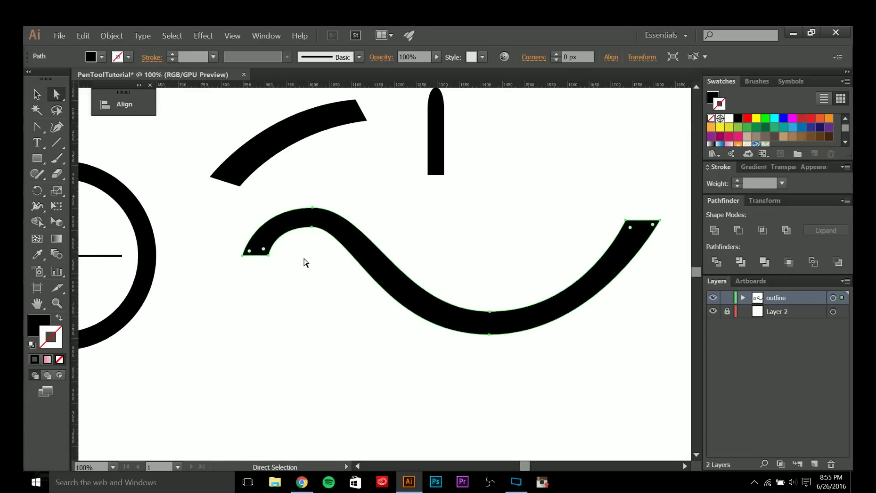
{"action": "left_click_drag", "start_coordinate": [234, 248], "coordinate": [281, 251]}
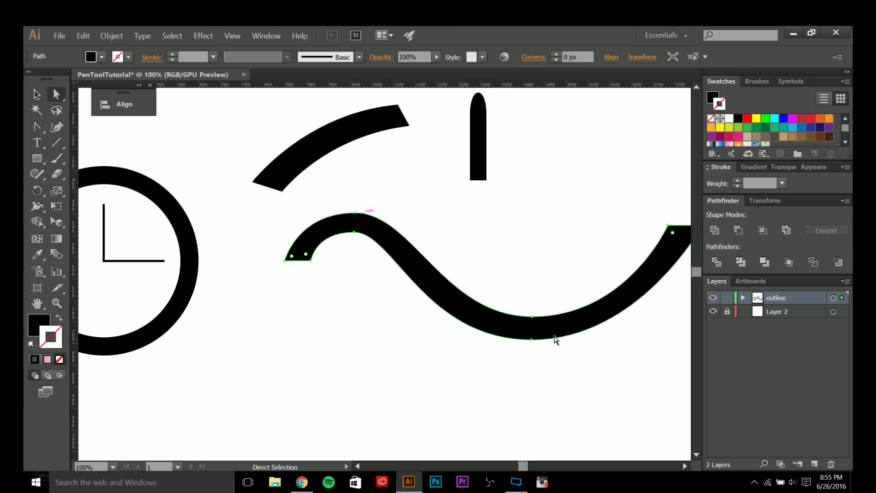
{"action": "left_click_drag", "start_coordinate": [497, 251], "coordinate": [665, 232]}
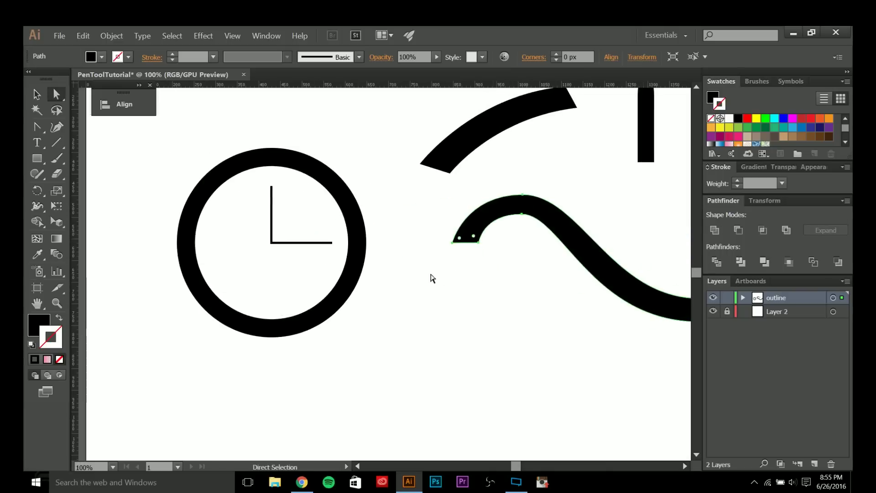
- Select the clock's ring to examine its anchor points at the four extremes, and clear the selection
{"action": "key", "text": "v"}
{"action": "left_click", "coordinate": [350, 273]}
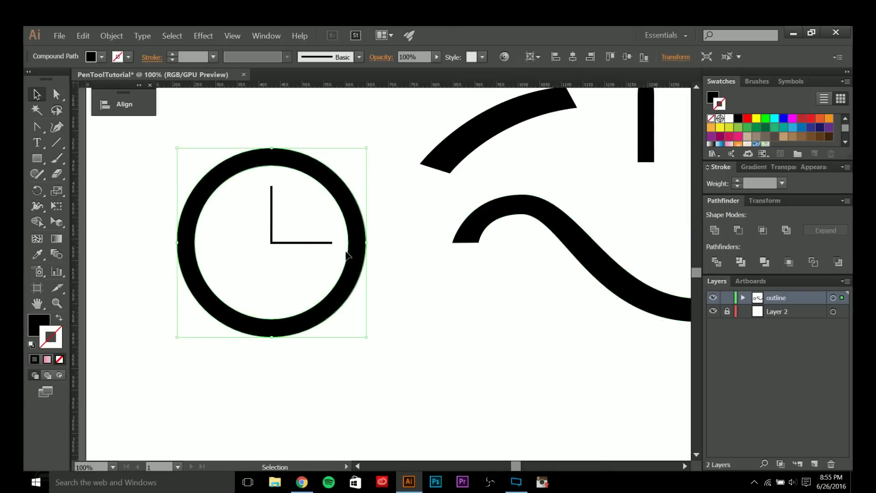
{"action": "left_click_drag", "start_coordinate": [298, 227], "coordinate": [356, 242]}
{"action": "scroll", "coordinate": [344, 243], "scroll_direction": "up", "scroll_amount": 1}
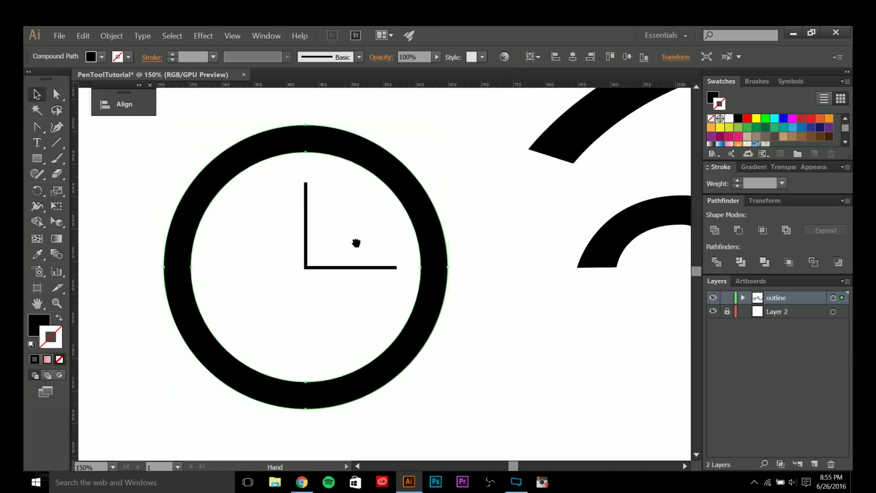
{"action": "key", "text": "a"}
{"action": "left_click", "coordinate": [439, 196]}
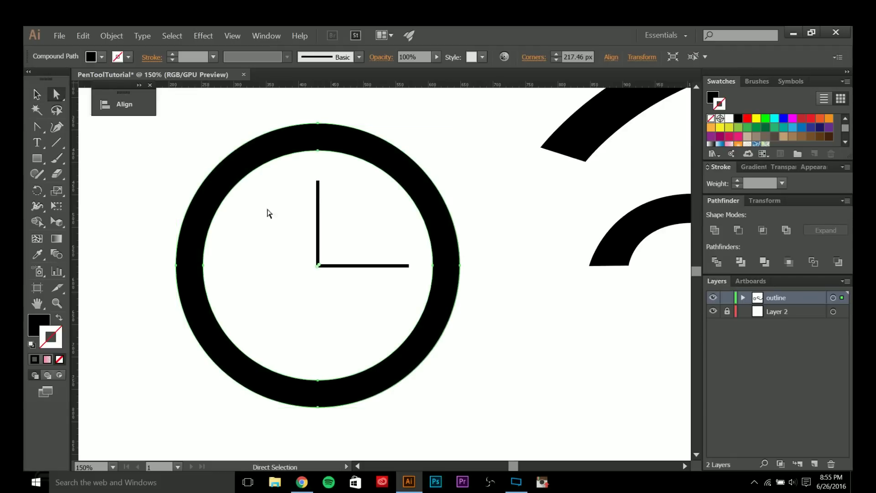
{"action": "left_click", "coordinate": [351, 241]}
{"action": "scroll", "coordinate": [352, 240], "scroll_direction": "down", "scroll_amount": 2}
{"action": "scroll", "coordinate": [384, 269], "scroll_direction": "right", "scroll_amount": 1}
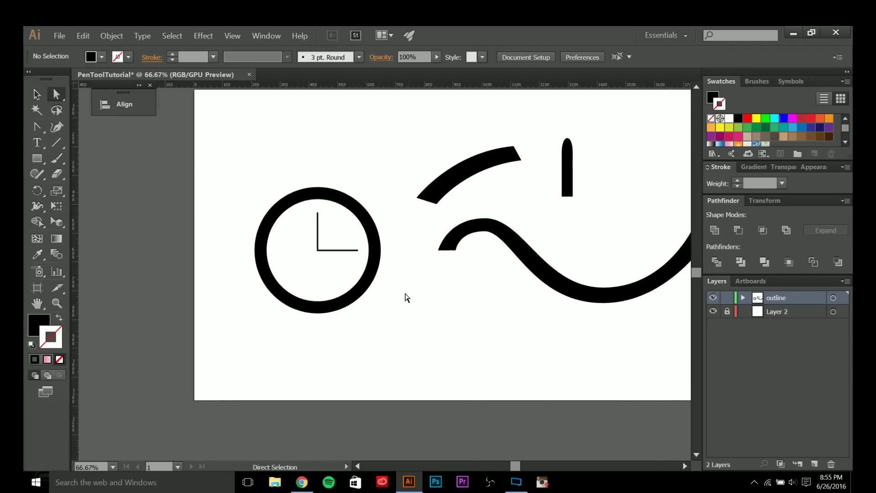
- Draw a solid black circle with the Ellipse tool in the empty area above the clock and deselect it
{"action": "left_click_drag", "start_coordinate": [407, 300], "coordinate": [427, 352]}
{"action": "scroll", "coordinate": [323, 181], "scroll_direction": "up", "scroll_amount": 1}
{"action": "key", "text": "l"}
{"action": "mouse_move", "coordinate": [306, 187]}
{"action": "left_mouse_down"}
{"action": "mouse_move", "coordinate": [341, 210]}
{"action": "mouse_move", "coordinate": [335, 223]}
{"action": "mouse_move", "coordinate": [303, 230]}
{"action": "left_mouse_up"}
{"action": "key", "text": "v"}
{"action": "left_click", "coordinate": [338, 224]}
- Select the black circle with Direct Selection to examine its four anchor points
{"action": "scroll", "coordinate": [335, 223], "scroll_direction": "up", "scroll_amount": 1}
{"action": "key", "text": "a"}
{"action": "scroll", "coordinate": [302, 232], "scroll_direction": "up", "scroll_amount": 3}
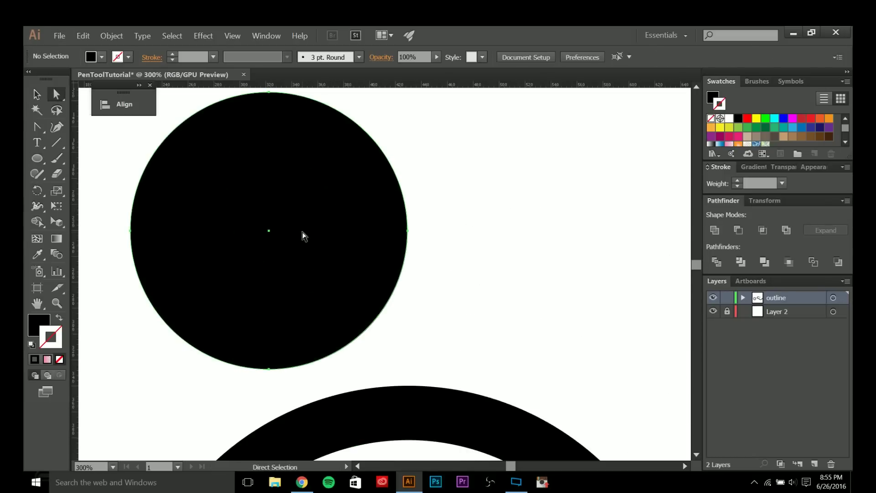
{"action": "left_click_drag", "start_coordinate": [370, 191], "coordinate": [416, 218]}
{"action": "left_click", "coordinate": [398, 214]}
{"action": "scroll", "coordinate": [397, 216], "scroll_direction": "down", "scroll_amount": 1}
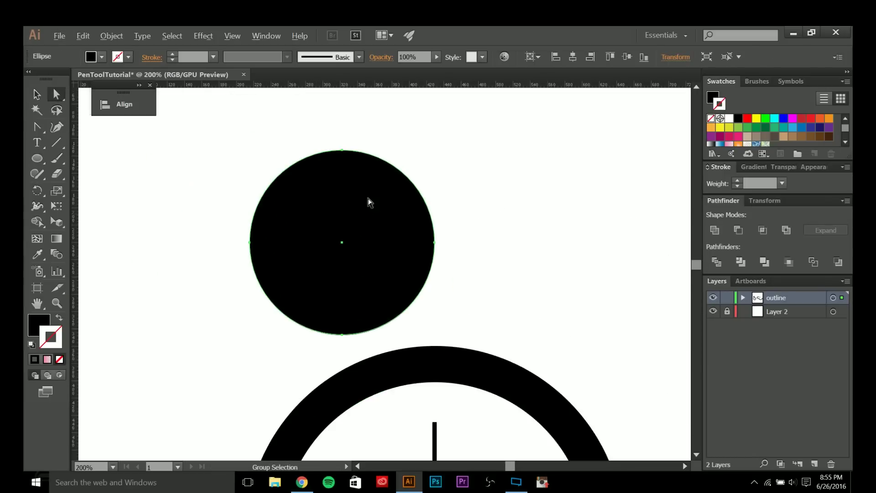
{"action": "left_click", "coordinate": [343, 150]}
- Delete the black circle above the clock
{"action": "scroll", "coordinate": [230, 243], "scroll_direction": "down", "scroll_amount": 2}
{"action": "key", "text": "Delete"}
{"action": "key", "text": "space"}
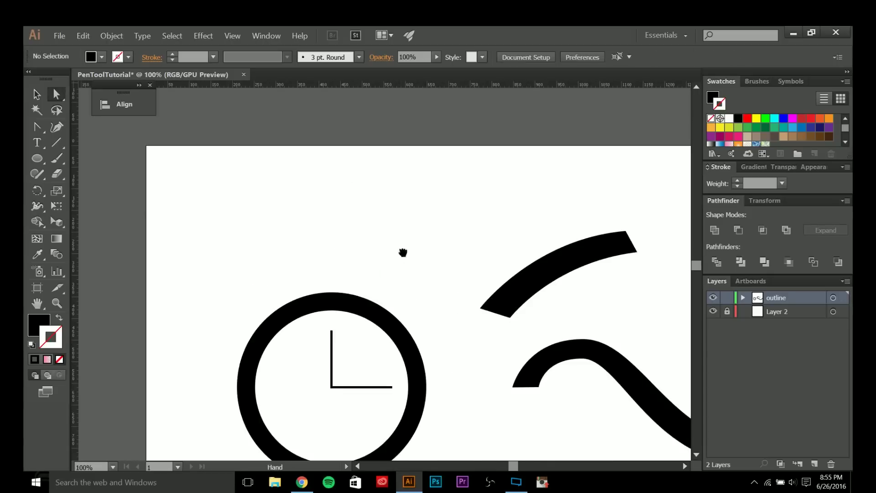
{"action": "left_click_drag", "start_coordinate": [406, 257], "coordinate": [271, 183]}
{"action": "scroll", "coordinate": [434, 259], "scroll_direction": "down", "scroll_amount": 1}
{"action": "key", "text": "space"}
{"action": "left_click_drag", "start_coordinate": [534, 278], "coordinate": [493, 273]}
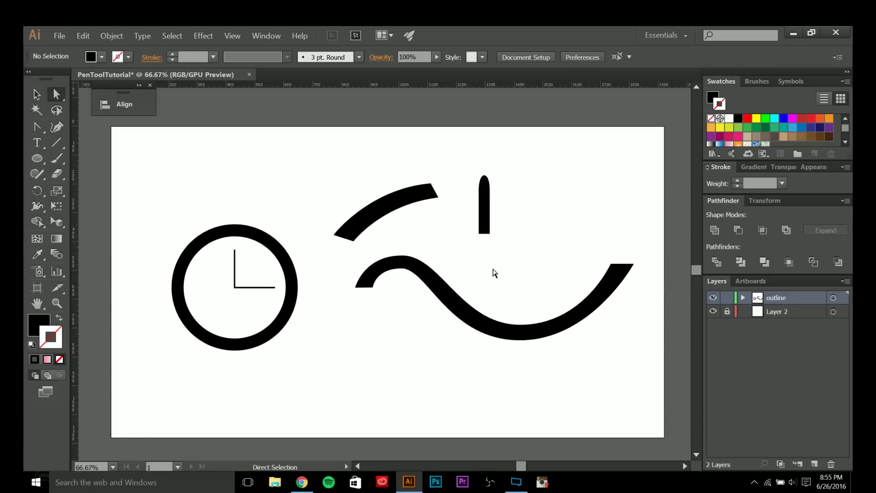
{"action": "key", "text": "v"}
{"action": "scroll", "coordinate": [497, 338], "scroll_direction": "up", "scroll_amount": 2}
{"action": "key", "text": "a"}
{"action": "scroll", "coordinate": [486, 319], "scroll_direction": "down", "scroll_amount": 1}
{"action": "left_click", "coordinate": [485, 311]}
- Start a thick U shape with the Pen tool below the wavy band, curving its outer edge down the left side to the bottom
{"action": "scroll", "coordinate": [475, 310], "scroll_direction": "down", "scroll_amount": 1}
{"action": "key", "text": "space"}
{"action": "mouse_move", "coordinate": [336, 323]}
{"action": "left_mouse_down"}
{"action": "mouse_move", "coordinate": [385, 322]}
{"action": "mouse_move", "coordinate": [354, 344]}
{"action": "mouse_move", "coordinate": [342, 376]}
{"action": "mouse_move", "coordinate": [377, 268]}
{"action": "left_mouse_up"}
{"action": "left_click", "coordinate": [303, 298]}
{"action": "scroll", "coordinate": [388, 345], "scroll_direction": "up", "scroll_amount": 1}
{"action": "key", "text": "p"}
{"action": "left_click_drag", "start_coordinate": [346, 372], "coordinate": [368, 368]}
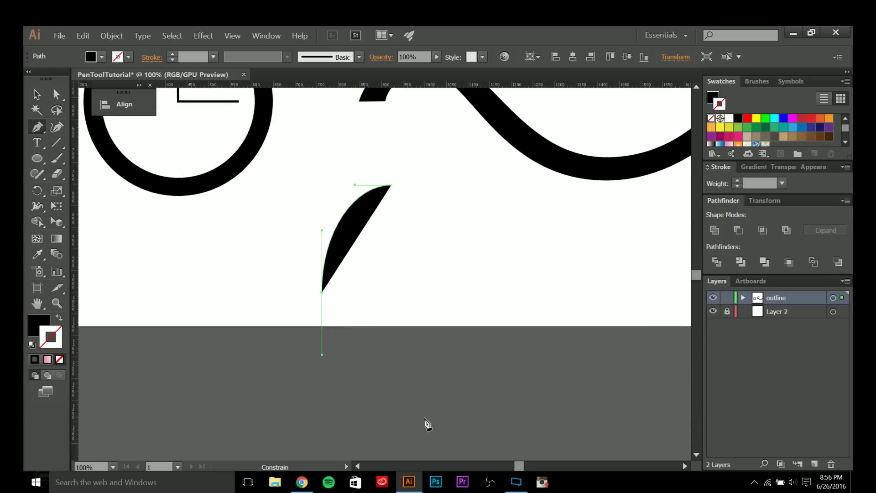
{"action": "scroll", "coordinate": [377, 367], "scroll_direction": "down", "scroll_amount": 2}
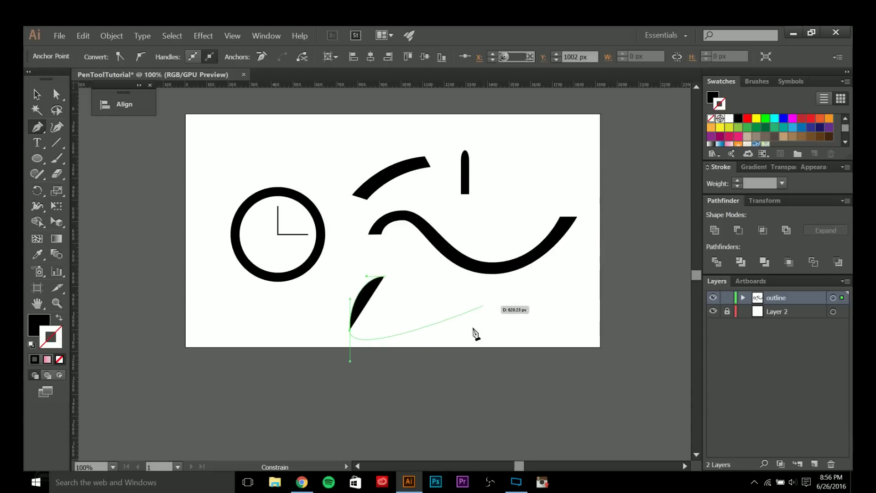
{"action": "left_click", "coordinate": [456, 404], "text": "ctrl"}
{"action": "left_click_drag", "start_coordinate": [437, 404], "coordinate": [504, 404]}
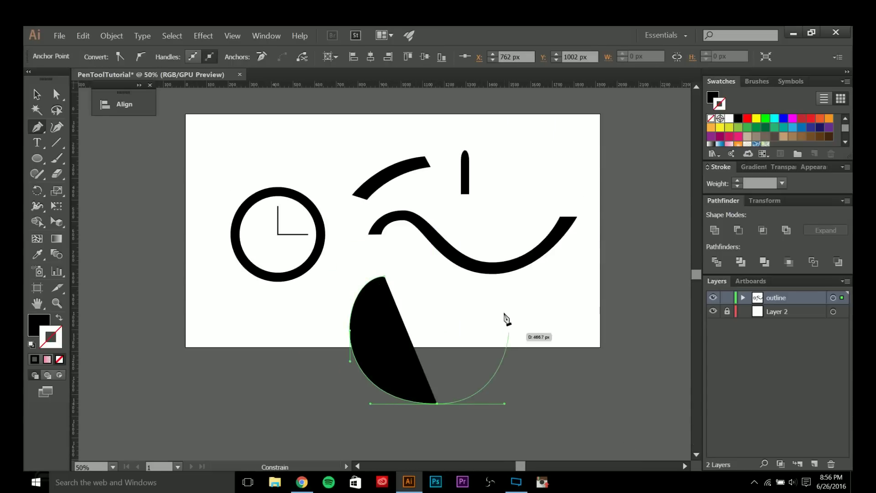
- Curve the U shape up its right side, over the rounded right end and along the inner edge, closing it at the left end
{"action": "left_click_drag", "start_coordinate": [513, 326], "coordinate": [513, 308]}
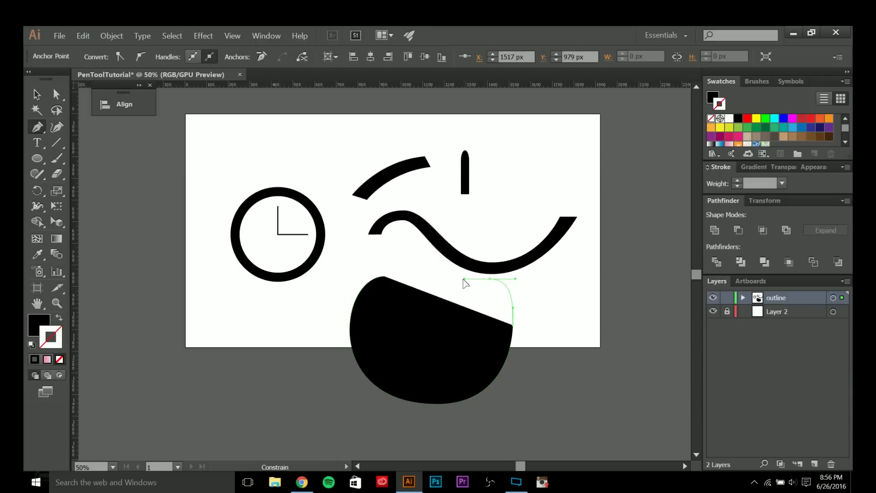
{"action": "left_click_drag", "start_coordinate": [479, 278], "coordinate": [454, 279]}
{"action": "left_click_drag", "start_coordinate": [457, 327], "coordinate": [427, 365]}
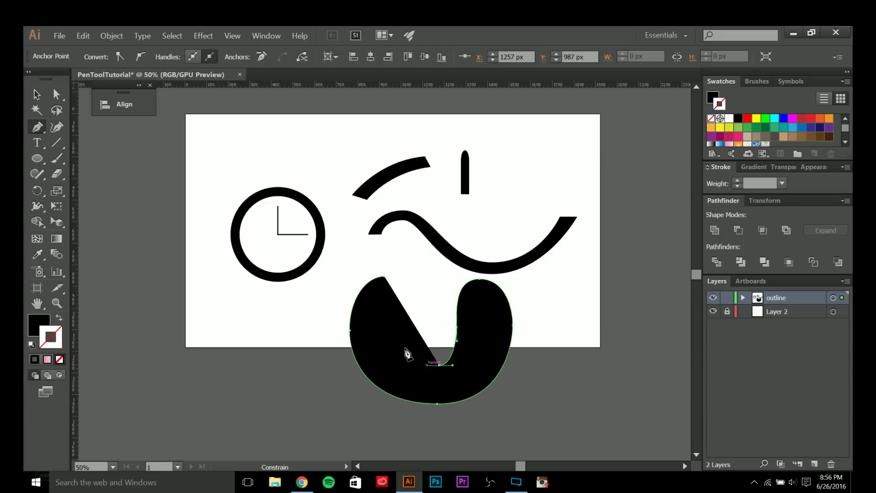
{"action": "left_click_drag", "start_coordinate": [396, 328], "coordinate": [365, 276]}
- Select the anchors of the U shape's right arm and move them 100 px to the right
{"action": "key", "text": "a"}
{"action": "left_click", "coordinate": [440, 365]}
{"action": "key", "text": "space"}
{"action": "mouse_move", "coordinate": [438, 335]}
{"action": "left_mouse_down"}
{"action": "mouse_move", "coordinate": [401, 325]}
{"action": "mouse_move", "coordinate": [449, 335]}
{"action": "left_mouse_up"}
{"action": "scroll", "coordinate": [415, 322], "scroll_direction": "up", "scroll_amount": 1}
{"action": "left_click_drag", "start_coordinate": [406, 249], "coordinate": [525, 344]}
{"action": "key", "text": "shift+Right"}
{"action": "key", "text": "shift+Right"}
{"action": "key", "text": "shift+Right"}
{"action": "key", "text": "shift+Right"}
{"action": "key", "text": "shift+Right"}
{"action": "key", "text": "shift+Right"}
{"action": "key", "text": "shift+Right"}
{"action": "key", "text": "shift+Right"}
{"action": "key", "text": "shift+Right"}
{"action": "key", "text": "shift+Right"}
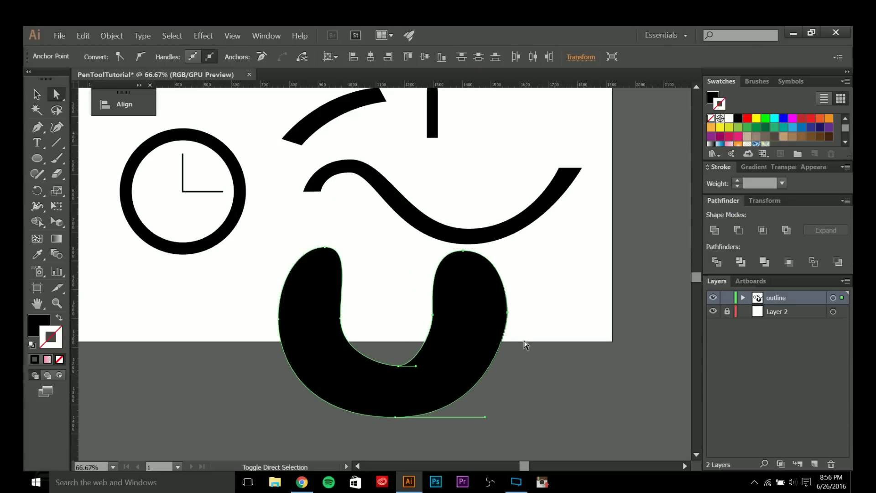
- Pull new longer horizontal handles from the U shape's inner bottom anchor with the Anchor Point tool
{"action": "key", "text": "shift+c"}
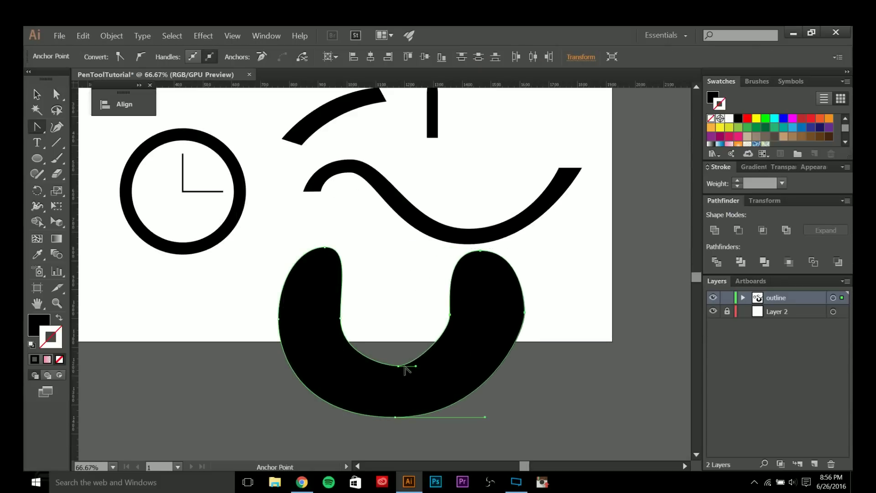
{"action": "left_click_drag", "start_coordinate": [399, 366], "coordinate": [362, 367]}
{"action": "key", "text": "a"}
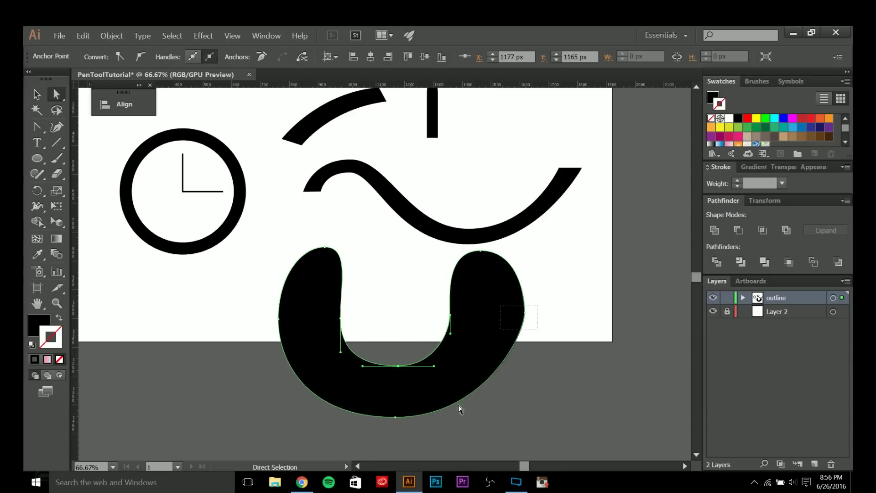
- Move the U shape's outer bottom anchor 10 px right and lengthen its right handle horizontally
{"action": "left_click", "coordinate": [395, 417]}
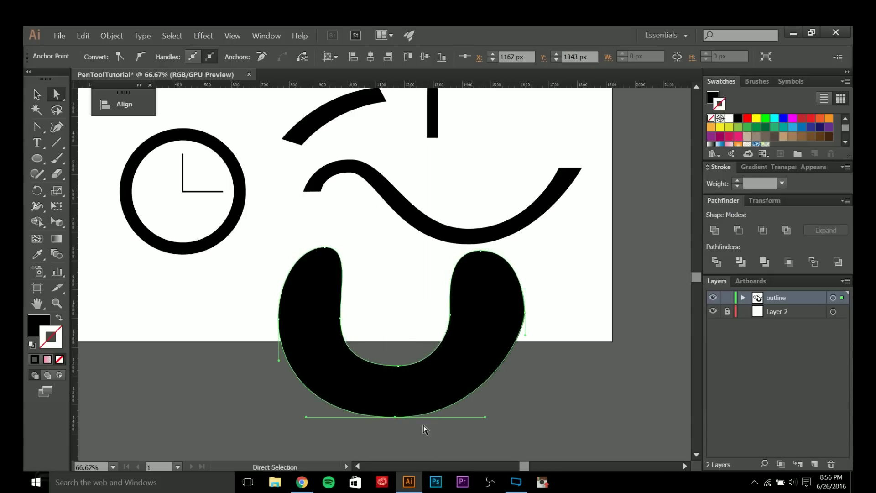
{"action": "key", "text": "shift+Right"}
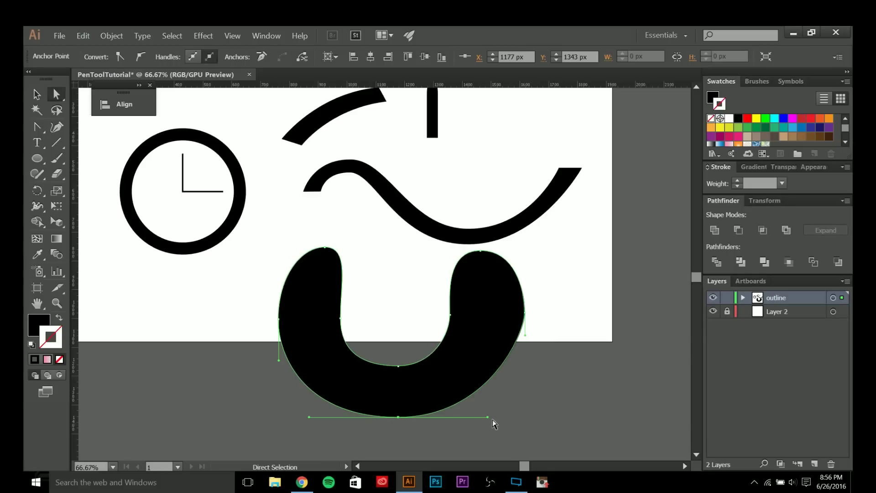
{"action": "left_click_drag", "start_coordinate": [488, 417], "coordinate": [510, 417]}
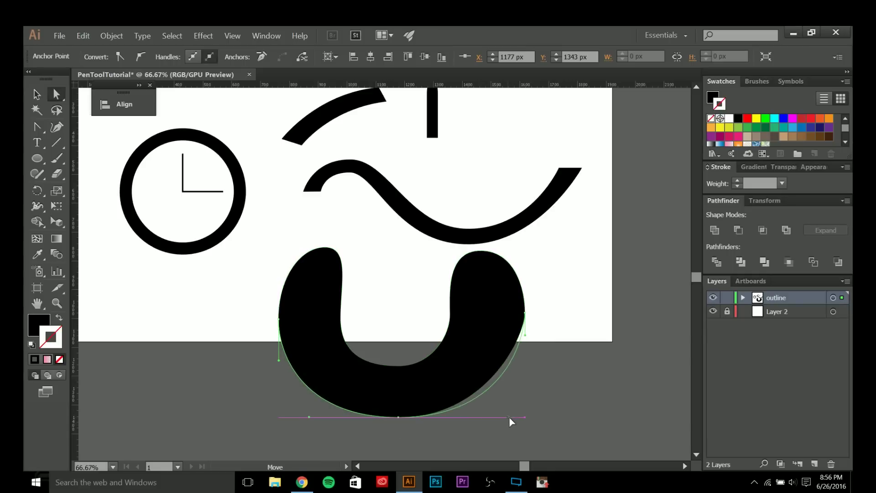
- Undo the outer right anchor's move, lengthen its lower handle vertically and shorten the bottom anchor's right handle
{"action": "left_click", "coordinate": [524, 314]}
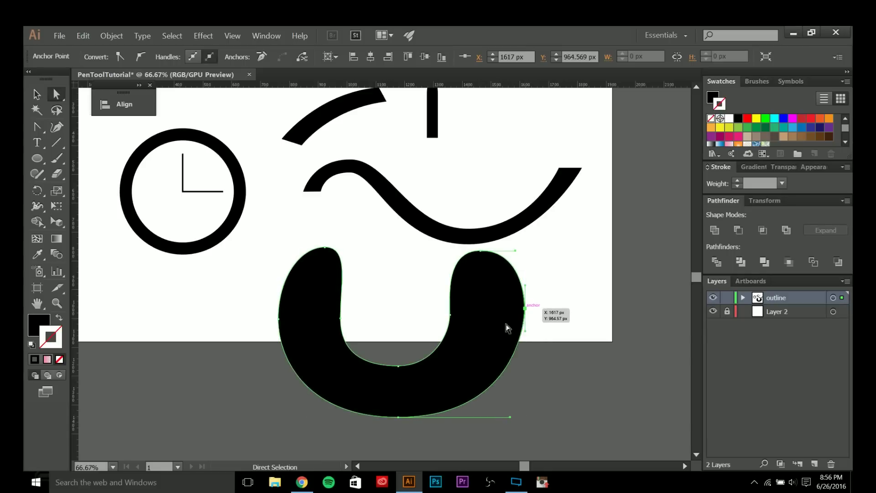
{"action": "key", "text": "ctrl+z"}
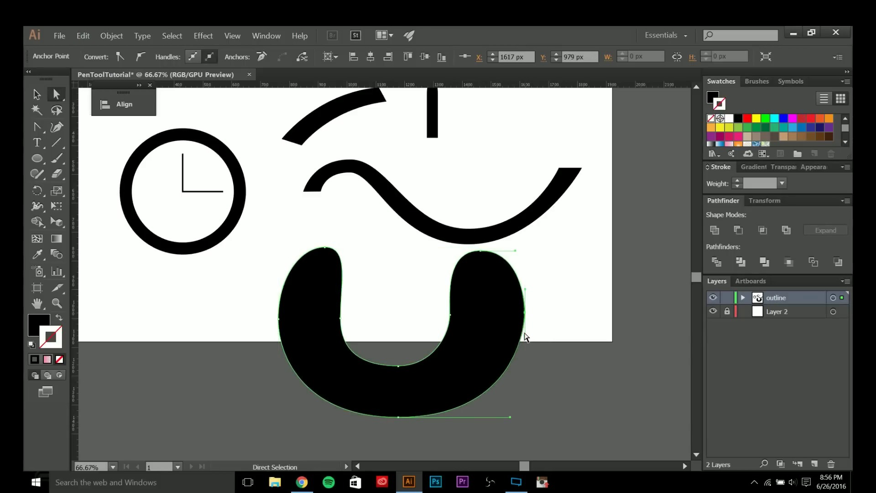
{"action": "left_click_drag", "start_coordinate": [525, 336], "coordinate": [525, 342]}
{"action": "left_click_drag", "start_coordinate": [510, 418], "coordinate": [471, 418]}
{"action": "left_click_drag", "start_coordinate": [525, 343], "coordinate": [524, 371]}
{"action": "scroll", "coordinate": [521, 388], "scroll_direction": "up", "scroll_amount": 1}
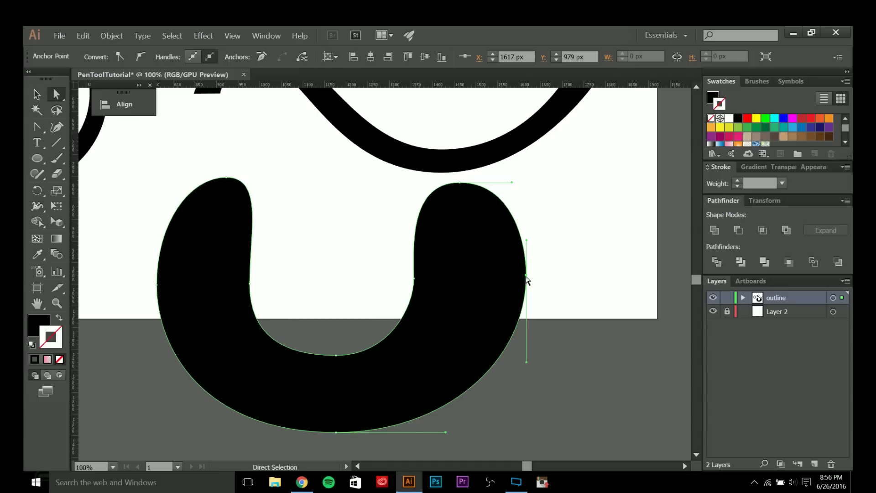
{"action": "left_click_drag", "start_coordinate": [532, 407], "coordinate": [525, 335]}
- Move the whole U shape down off the artboard, below its lower edge
{"action": "scroll", "coordinate": [525, 334], "scroll_direction": "down", "scroll_amount": 2}
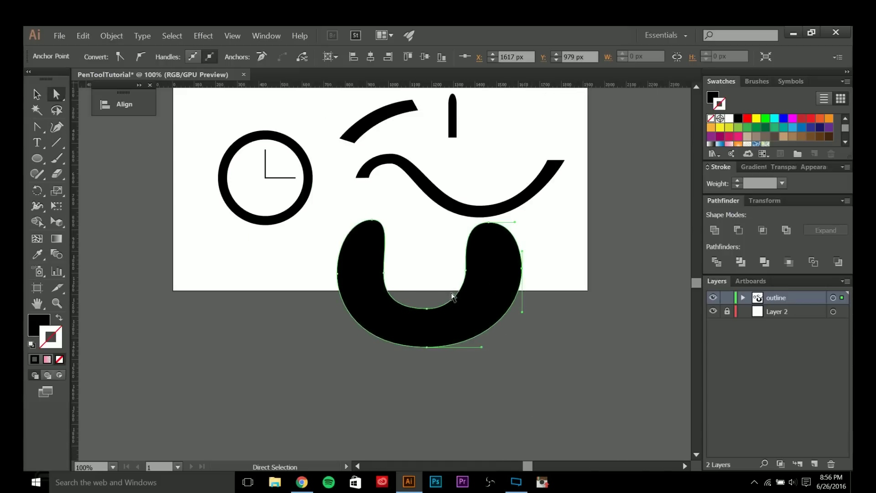
{"action": "left_click", "coordinate": [457, 296]}
{"action": "left_click_drag", "start_coordinate": [473, 313], "coordinate": [443, 395]}
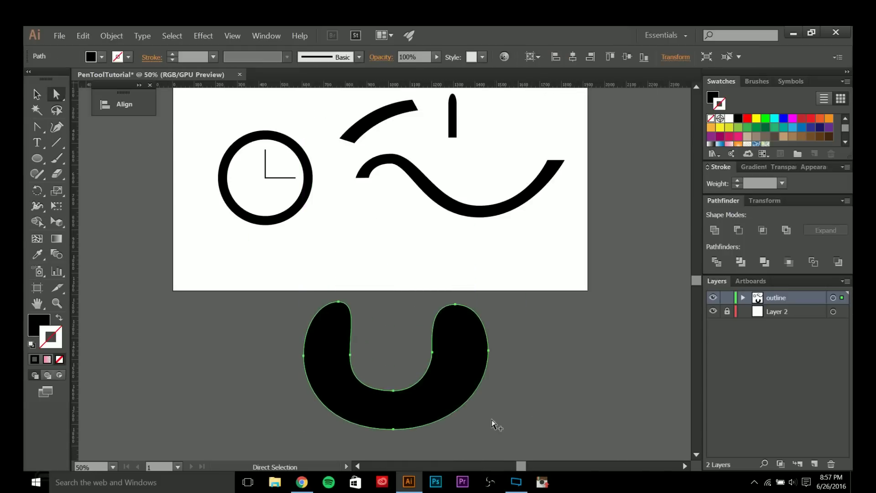
- Select the U shape's outer right anchor to examine the handles shaping the lower right curve, and select the whole shape
{"action": "scroll", "coordinate": [507, 402], "scroll_direction": "up", "scroll_amount": 2}
{"action": "left_click", "coordinate": [511, 251]}
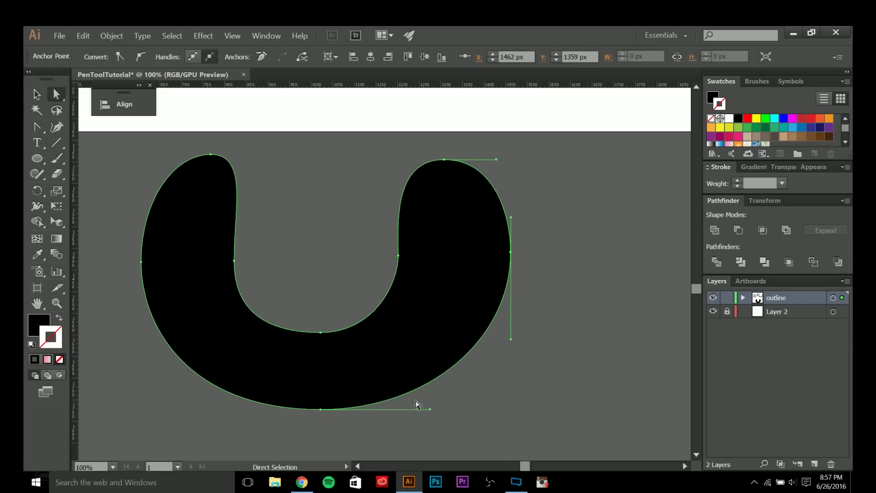
{"action": "left_click", "coordinate": [458, 386]}
{"action": "left_click", "coordinate": [439, 361]}
{"action": "scroll", "coordinate": [445, 320], "scroll_direction": "down", "scroll_amount": 2}
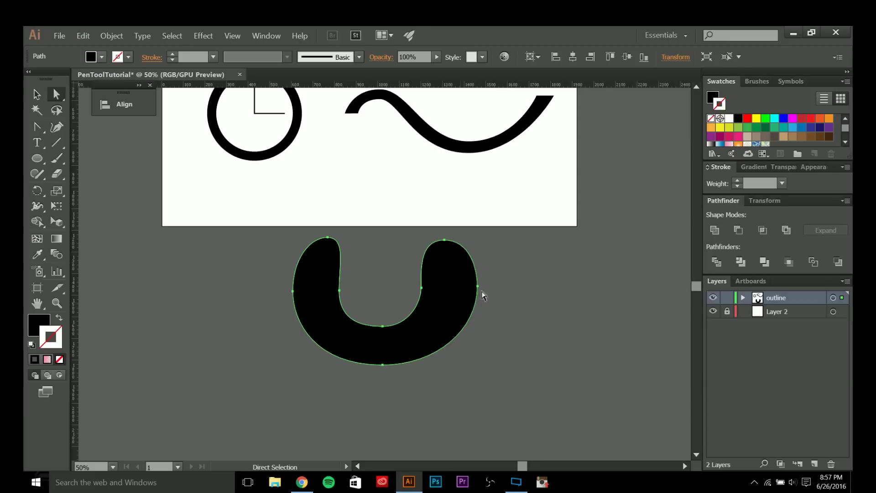
- Select the wavy band's two crest anchors to examine their horizontal handles, and clear the selection
{"action": "scroll", "coordinate": [460, 302], "scroll_direction": "up", "scroll_amount": 5}
{"action": "scroll", "coordinate": [481, 234], "scroll_direction": "up", "scroll_amount": 1}
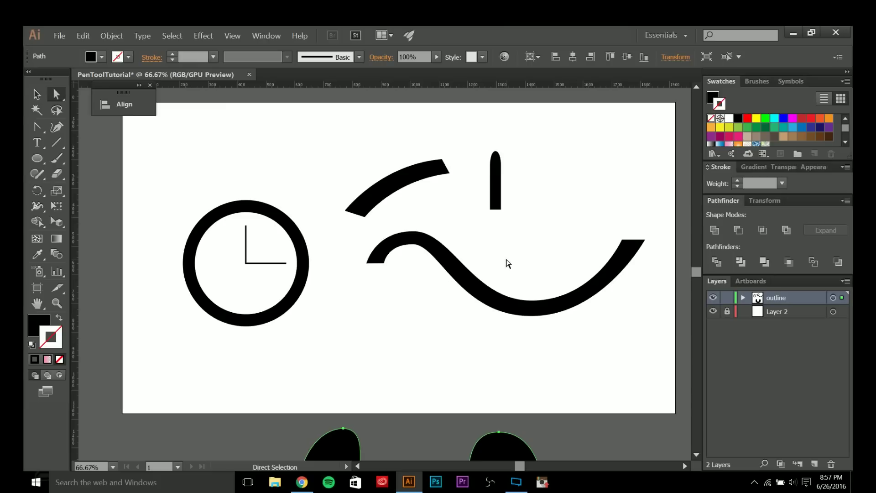
{"action": "scroll", "coordinate": [535, 316], "scroll_direction": "up", "scroll_amount": 2}
{"action": "left_click_drag", "start_coordinate": [492, 260], "coordinate": [554, 371]}
{"action": "key", "text": "space"}
{"action": "left_click_drag", "start_coordinate": [554, 367], "coordinate": [507, 355]}
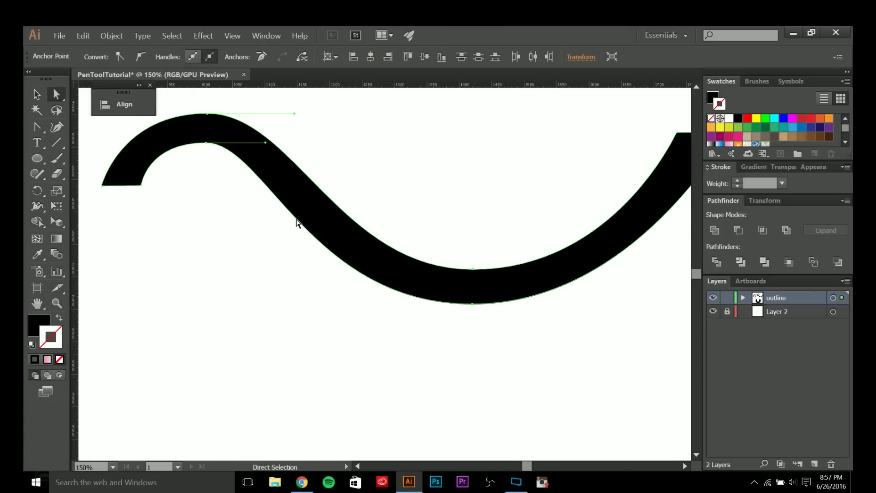
{"action": "scroll", "coordinate": [274, 212], "scroll_direction": "down", "scroll_amount": 1}
{"action": "scroll", "coordinate": [227, 164], "scroll_direction": "up", "scroll_amount": 2}
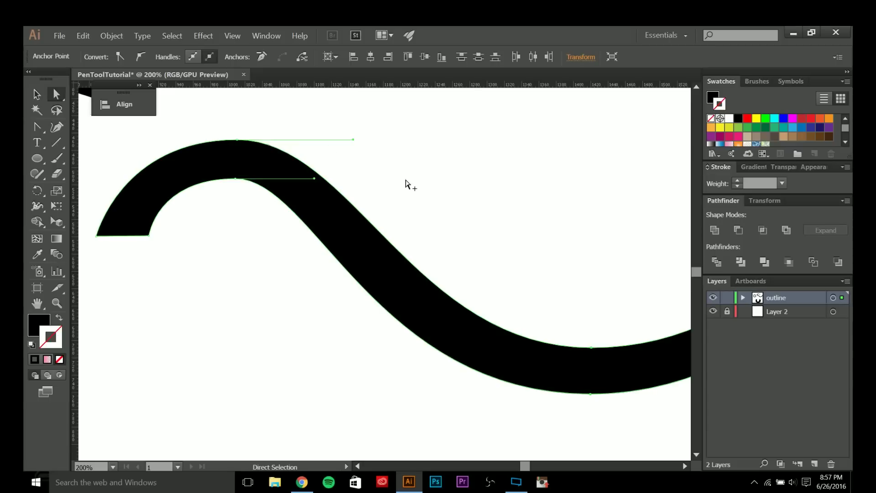
{"action": "scroll", "coordinate": [406, 180], "scroll_direction": "down", "scroll_amount": 4}
{"action": "left_click_drag", "start_coordinate": [470, 168], "coordinate": [458, 197]}
{"action": "left_click", "coordinate": [458, 203]}
{"action": "scroll", "coordinate": [457, 212], "scroll_direction": "up", "scroll_amount": 1}
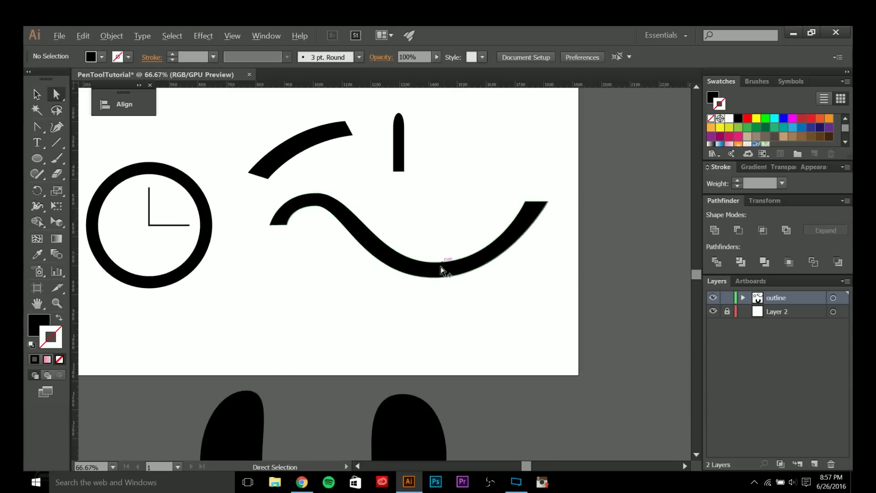
- Try moving the wavy band's outer trough anchor horizontally to about X 1515 px, then shortening the inner trough anchor's left handle and lengthening its right one
{"action": "scroll", "coordinate": [440, 268], "scroll_direction": "up", "scroll_amount": 3}
{"action": "left_click", "coordinate": [426, 280]}
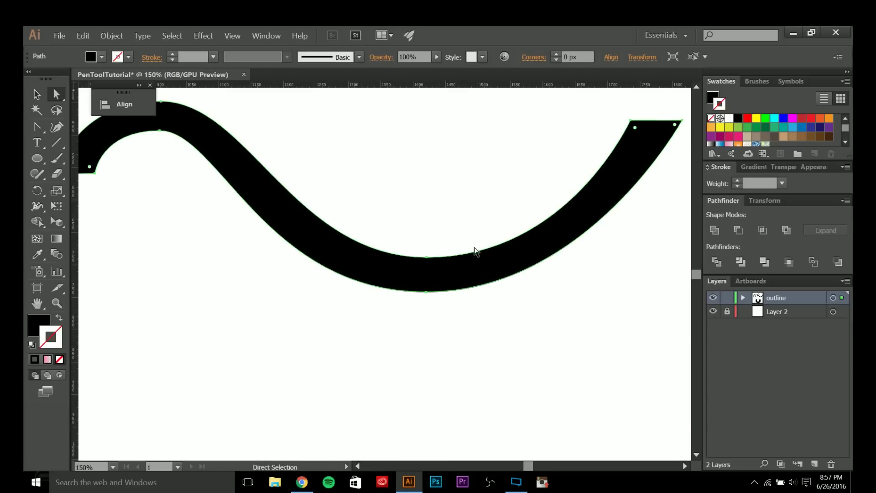
{"action": "left_click_drag", "start_coordinate": [426, 293], "coordinate": [488, 292]}
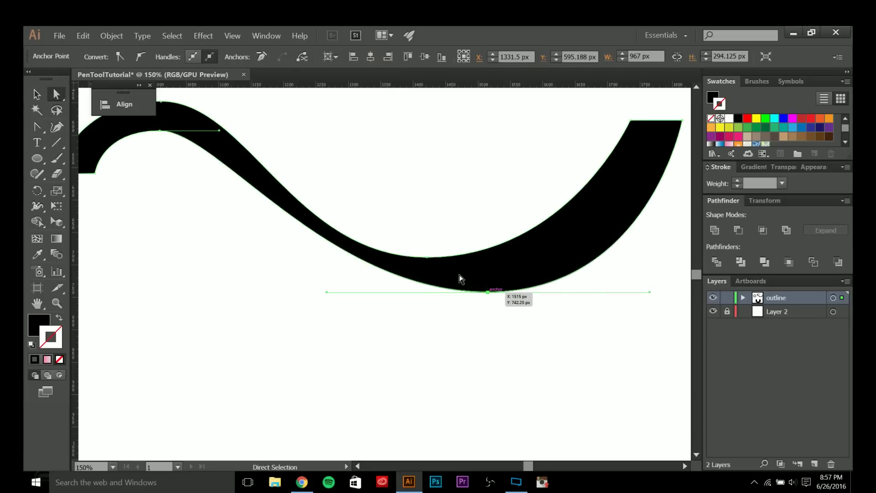
{"action": "left_click", "coordinate": [427, 257]}
{"action": "left_click_drag", "start_coordinate": [294, 257], "coordinate": [342, 257]}
{"action": "left_click_drag", "start_coordinate": [570, 257], "coordinate": [642, 257]}
{"action": "left_click", "coordinate": [530, 316]}
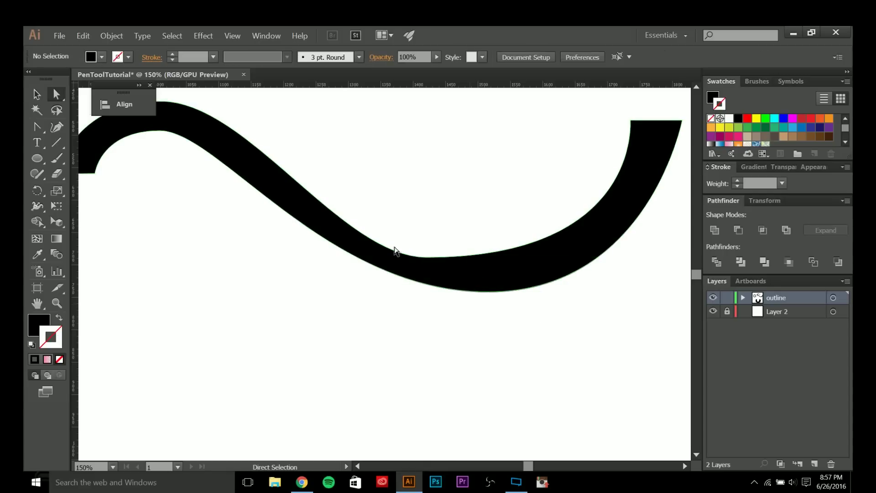
- Undo the handle and anchor changes at the wavy band's trough and clear the selection
{"action": "key", "text": "ctrl+z"}
{"action": "key", "text": "ctrl+z"}
{"action": "key", "text": "ctrl+z"}
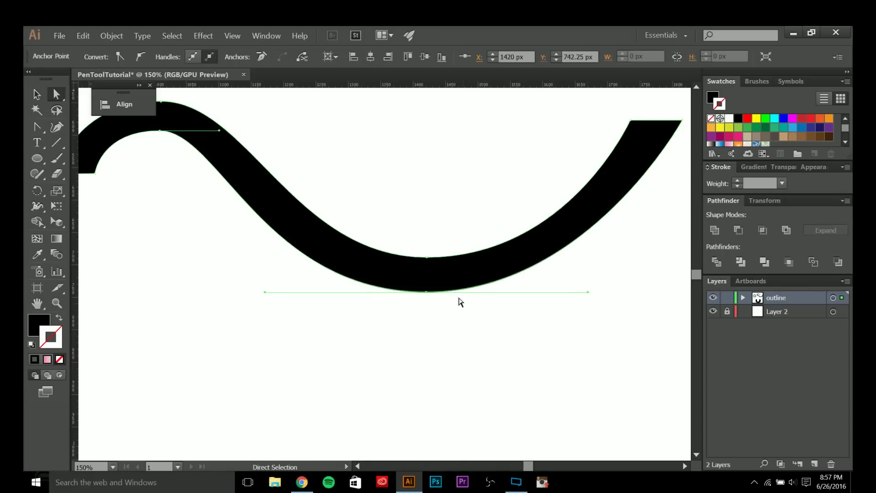
{"action": "scroll", "coordinate": [450, 335], "scroll_direction": "down", "scroll_amount": 3}
{"action": "left_click_drag", "start_coordinate": [443, 352], "coordinate": [455, 330]}
{"action": "left_click", "coordinate": [456, 330]}
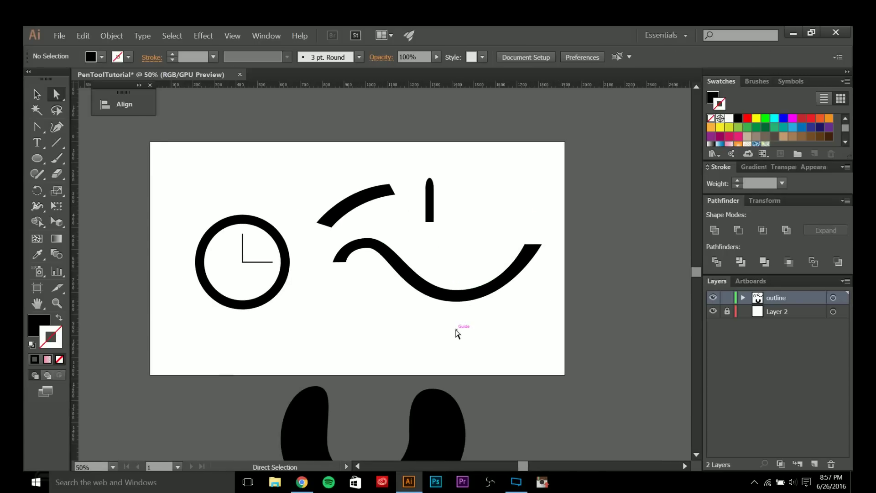
- Select the clock's whole ring with the Selection tool to examine its even outline
{"action": "scroll", "coordinate": [233, 297], "scroll_direction": "up", "scroll_amount": 2}
{"action": "key", "text": "v"}
{"action": "left_click", "coordinate": [307, 328]}
{"action": "scroll", "coordinate": [319, 326], "scroll_direction": "down", "scroll_amount": 1}
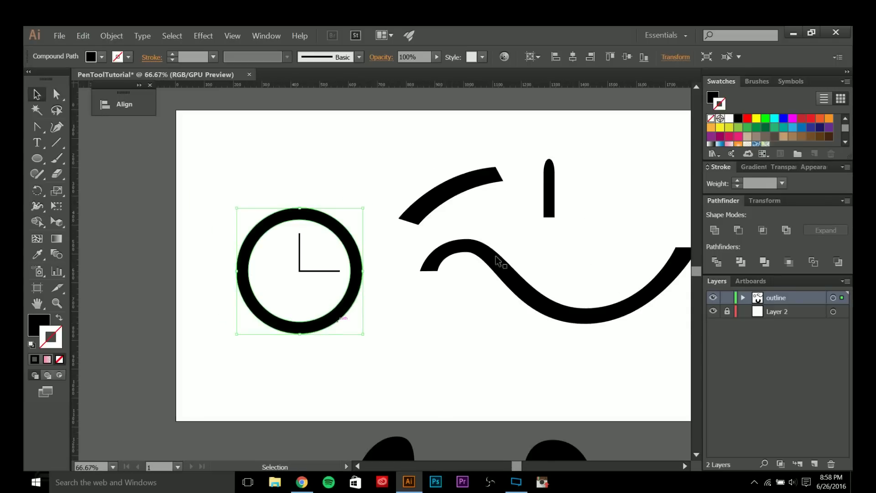
{"action": "scroll", "coordinate": [400, 342], "scroll_direction": "up", "scroll_amount": 1}
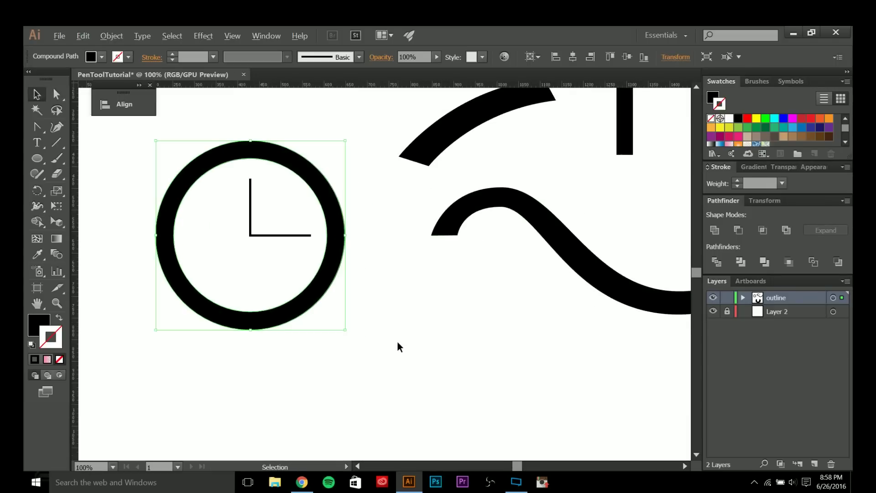